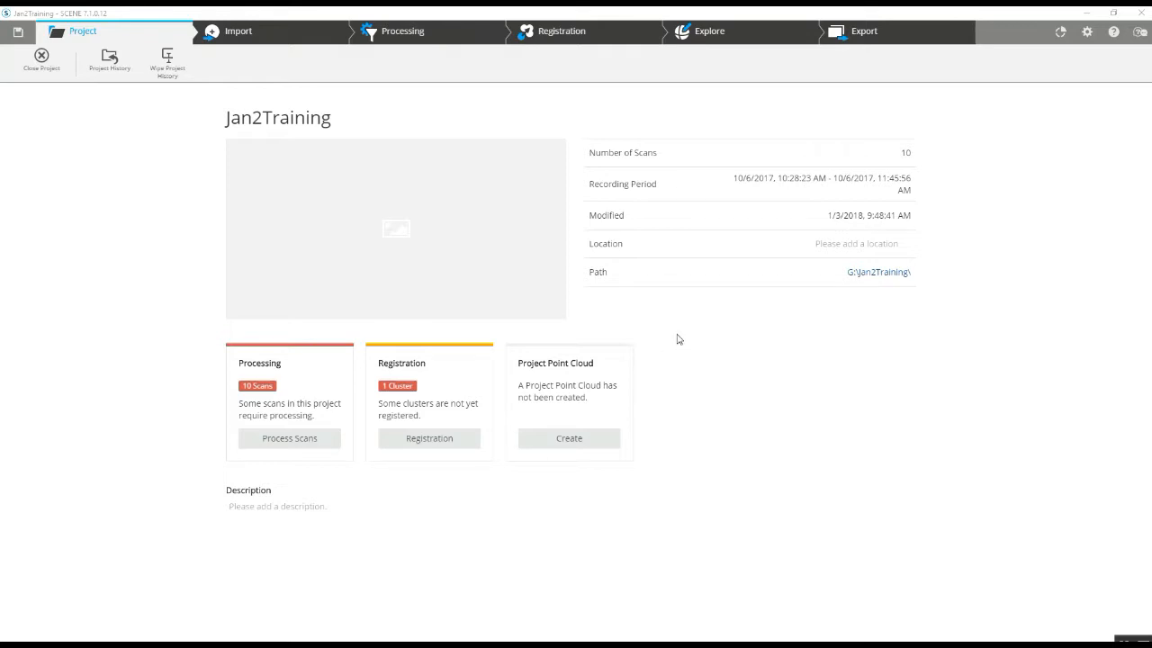
Step: Run automatic registration on the Scans cluster using the Top View and Cloud to Cloud method
mouse_move(531, 322)
left_click(398, 440)
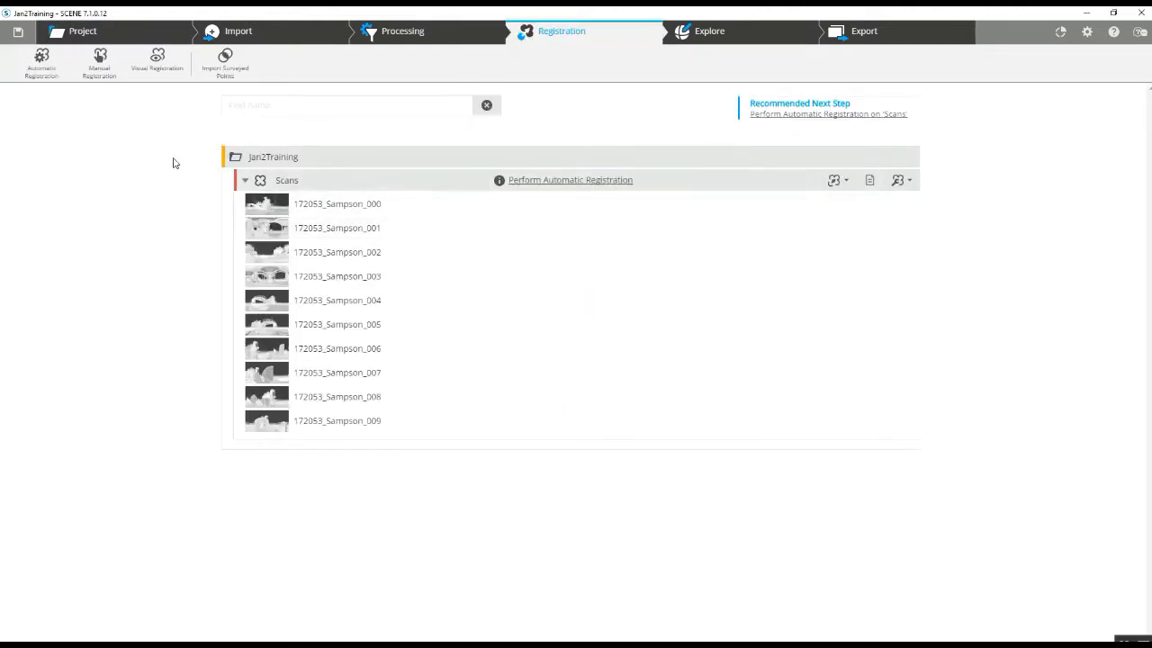
left_click(247, 181)
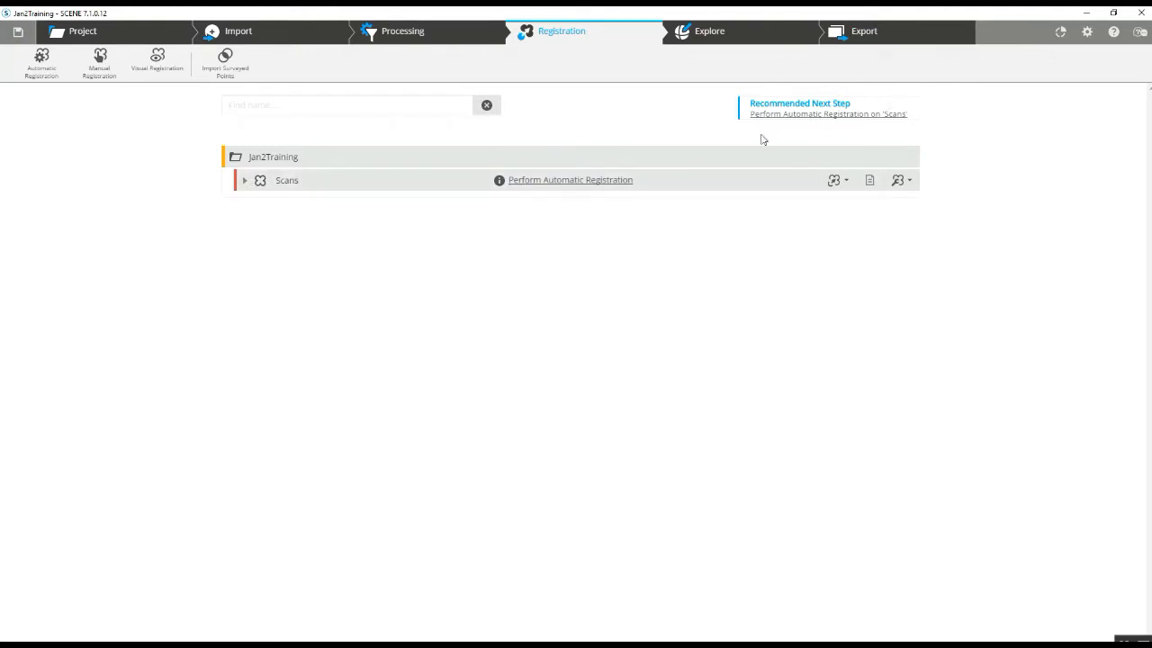
left_click(573, 181)
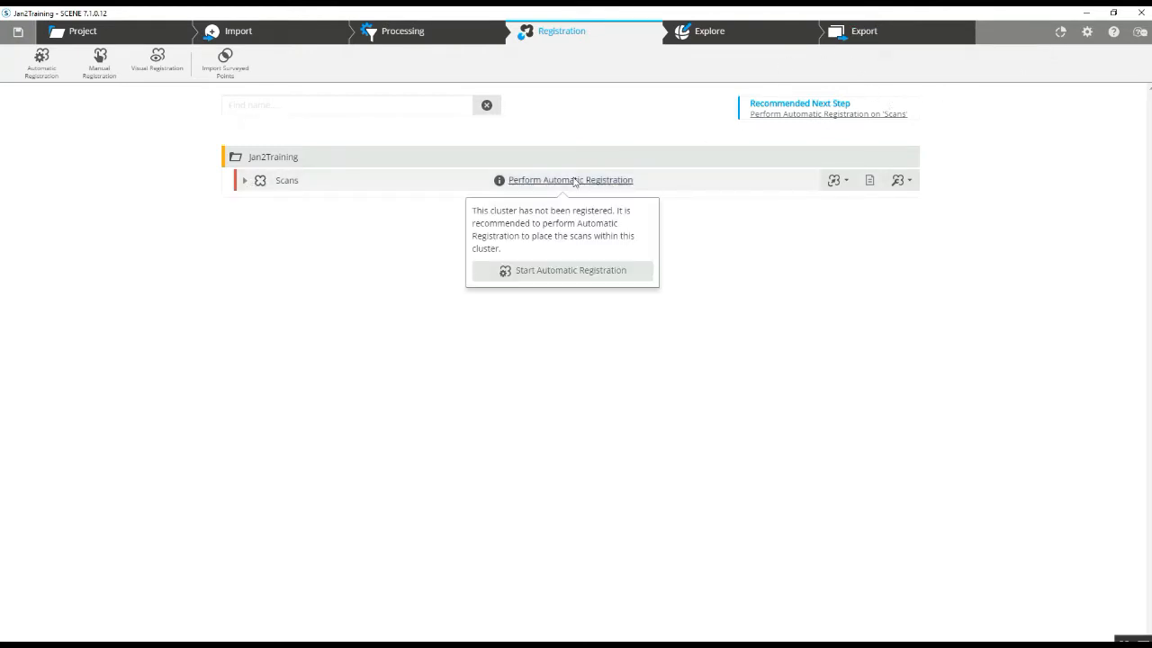
left_click(570, 269)
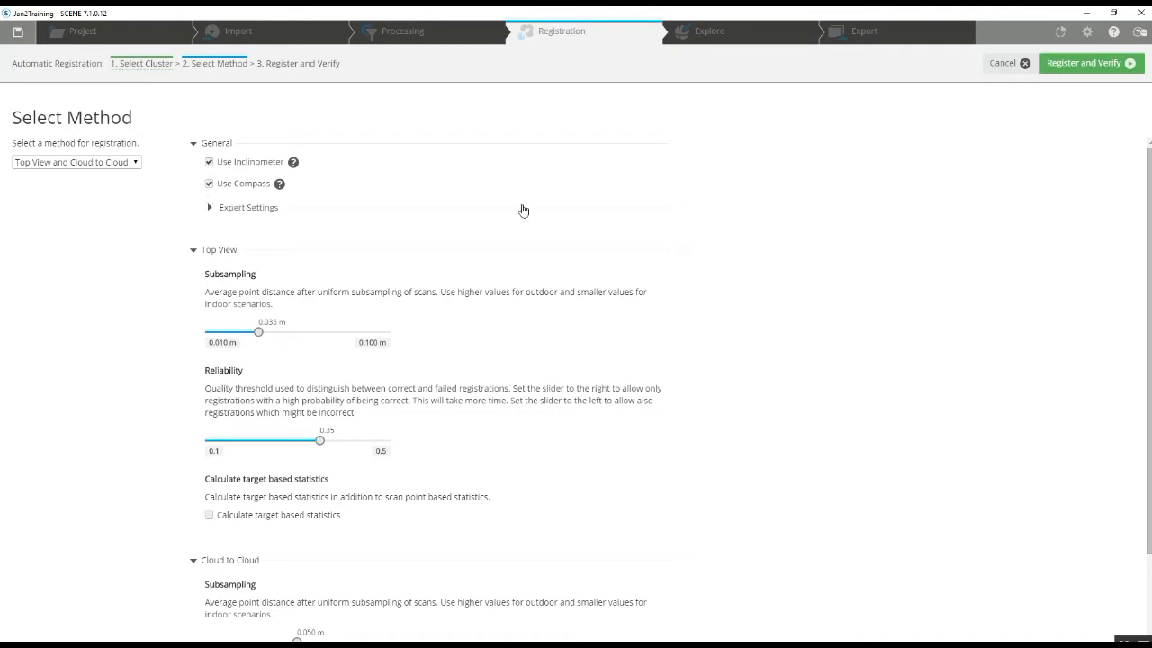
left_click_drag(1150, 262, 1140, 207)
left_click(1078, 64)
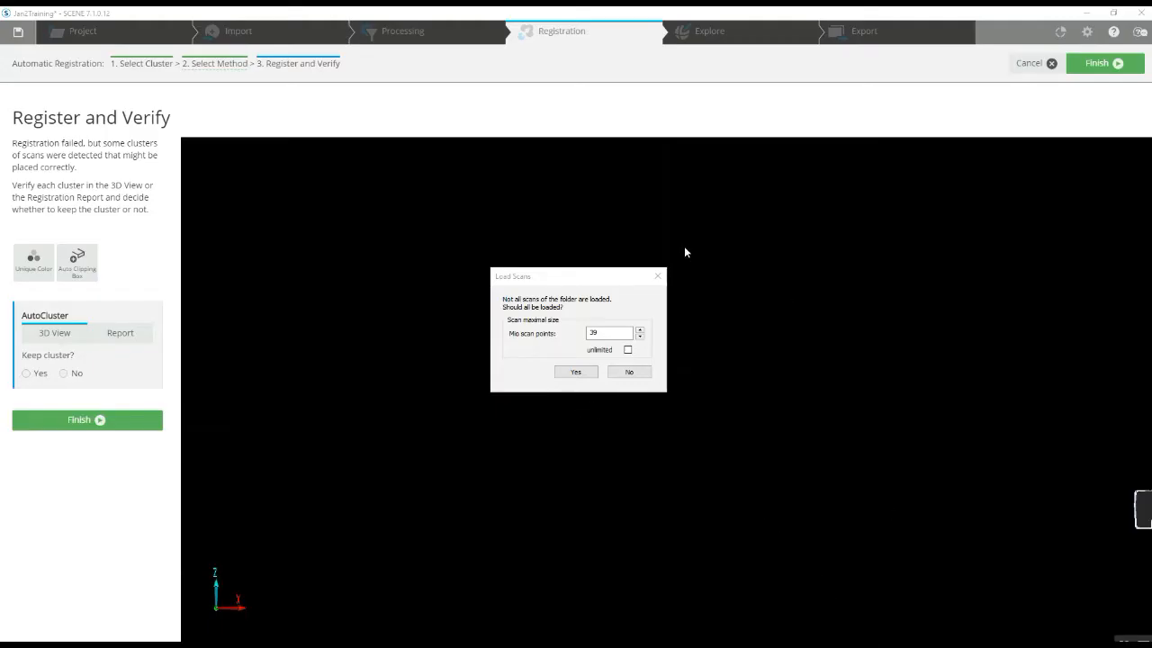
Step: Load all scans to check the AutoCluster's alignment in 3D, then keep the cluster and finish the registration
left_click(592, 372)
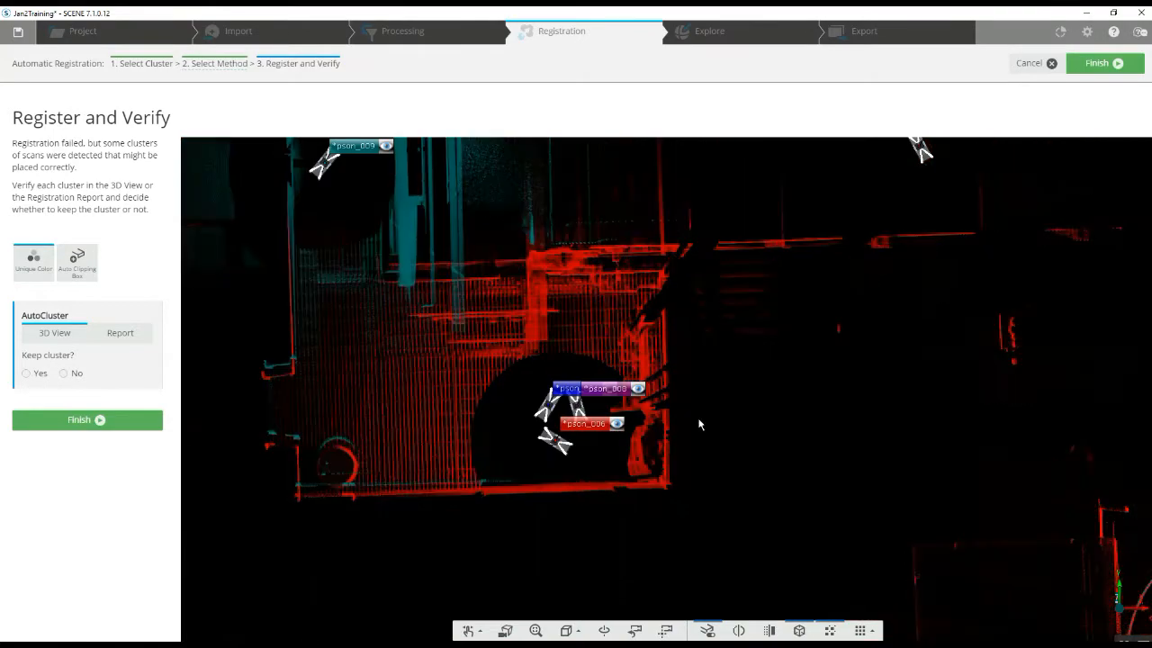
right_click_drag(710, 433, 781, 391)
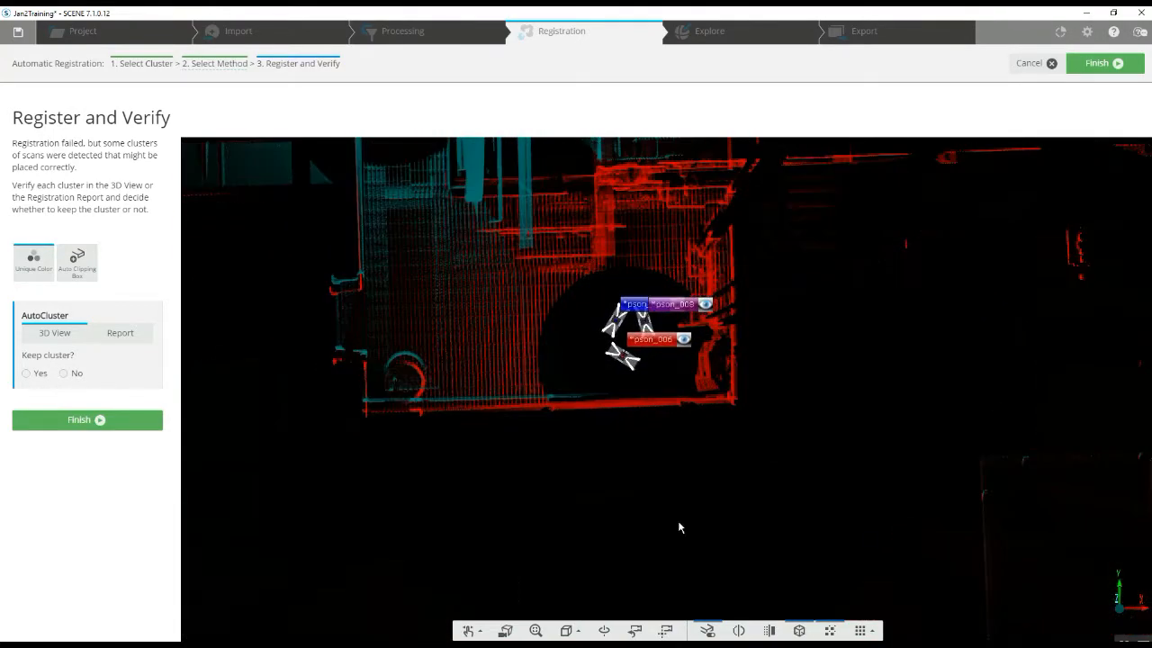
scroll(592, 579, "down", 2)
scroll(550, 537, "down", 5)
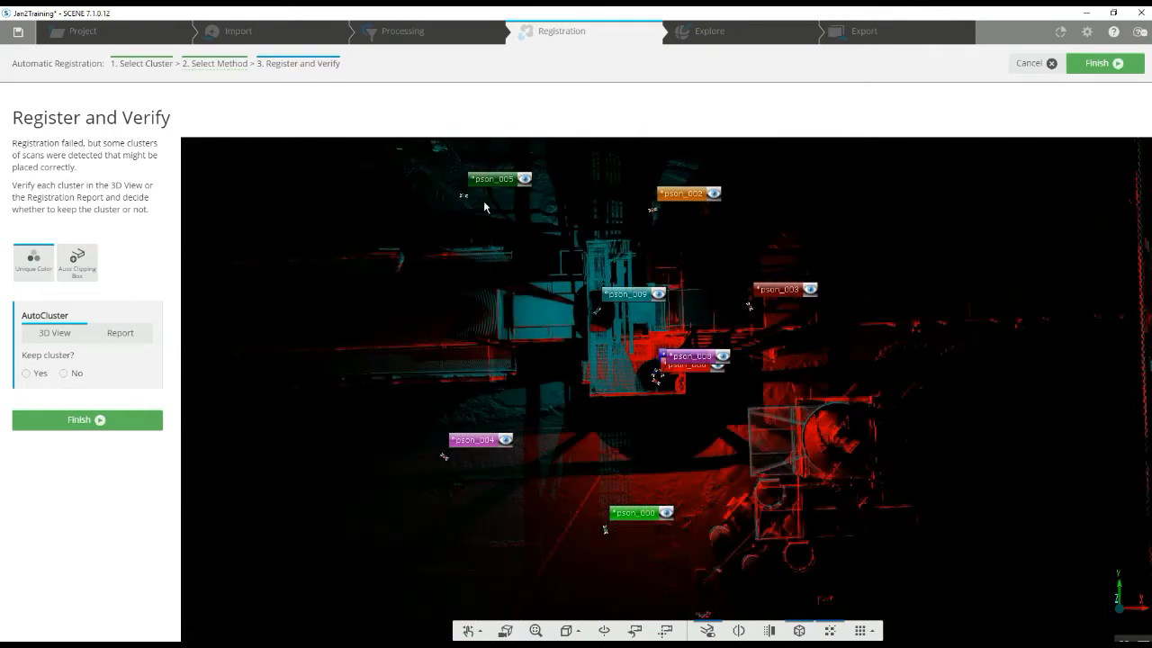
scroll(648, 450, "up", 5)
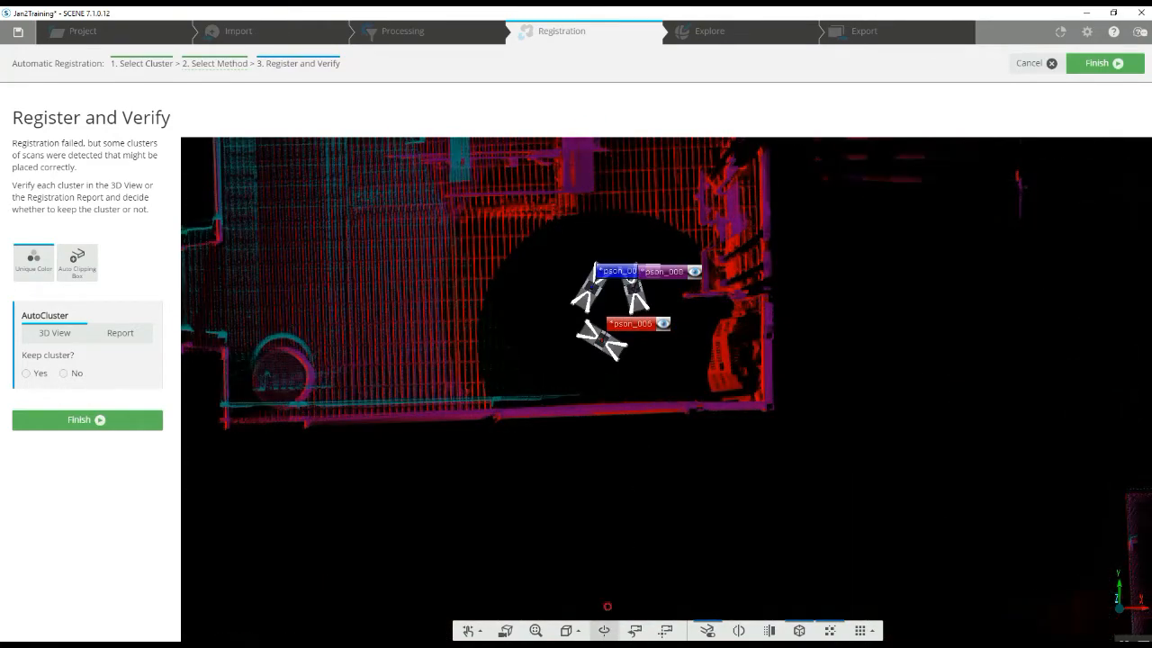
left_click_drag(711, 453, 759, 458)
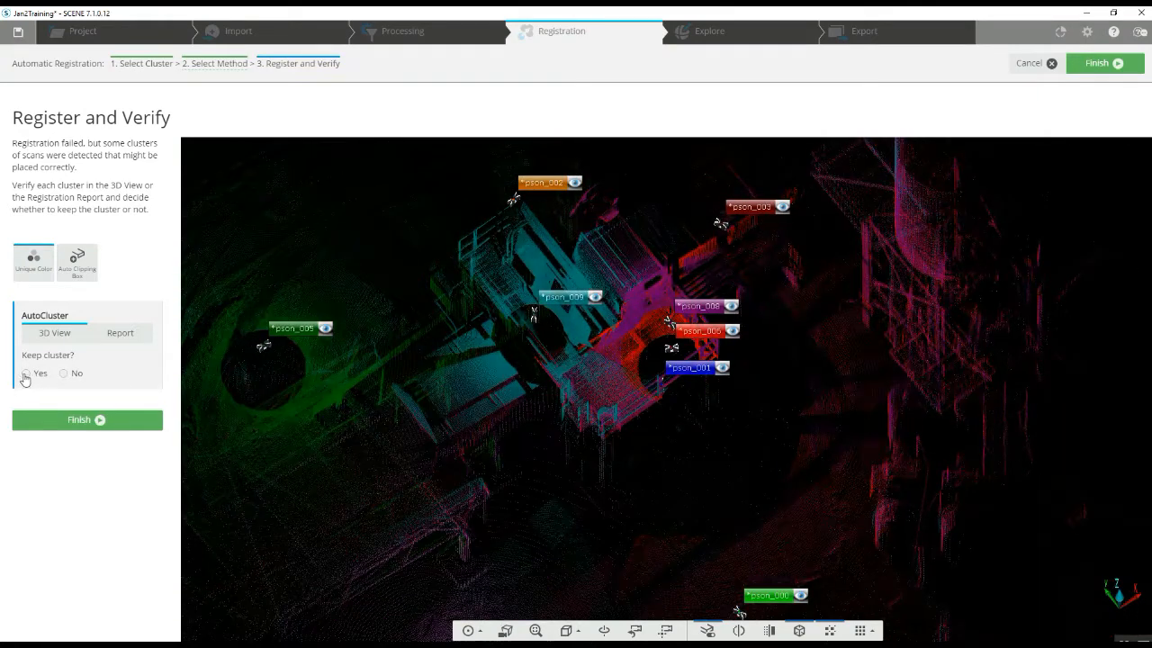
left_click(27, 374)
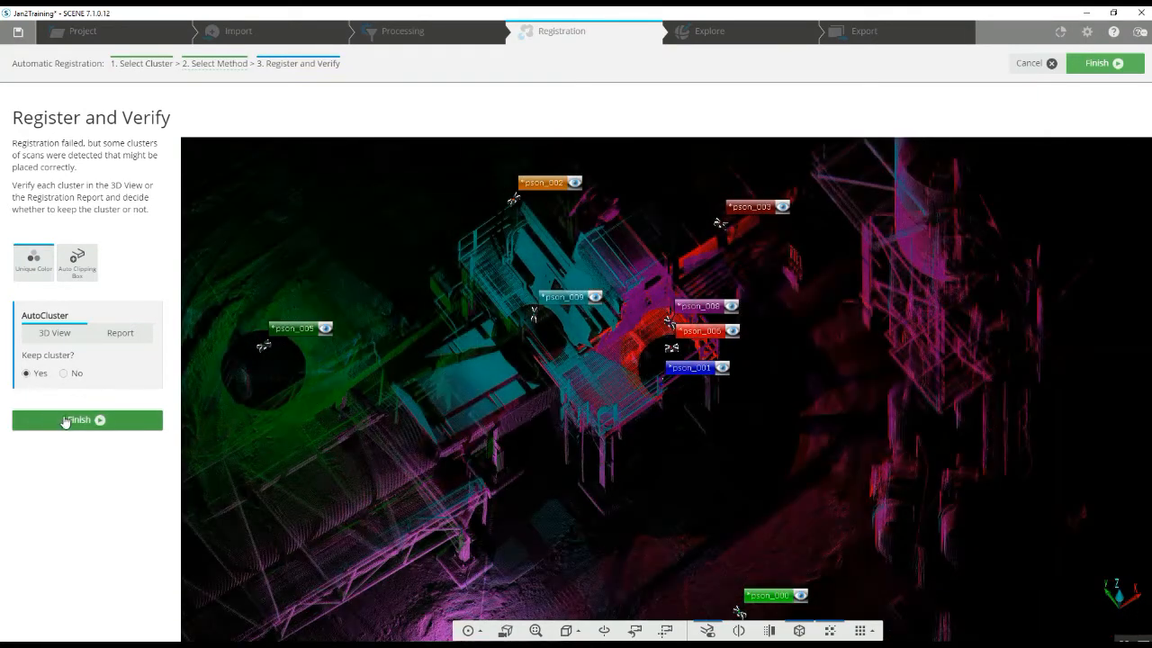
left_click(51, 420)
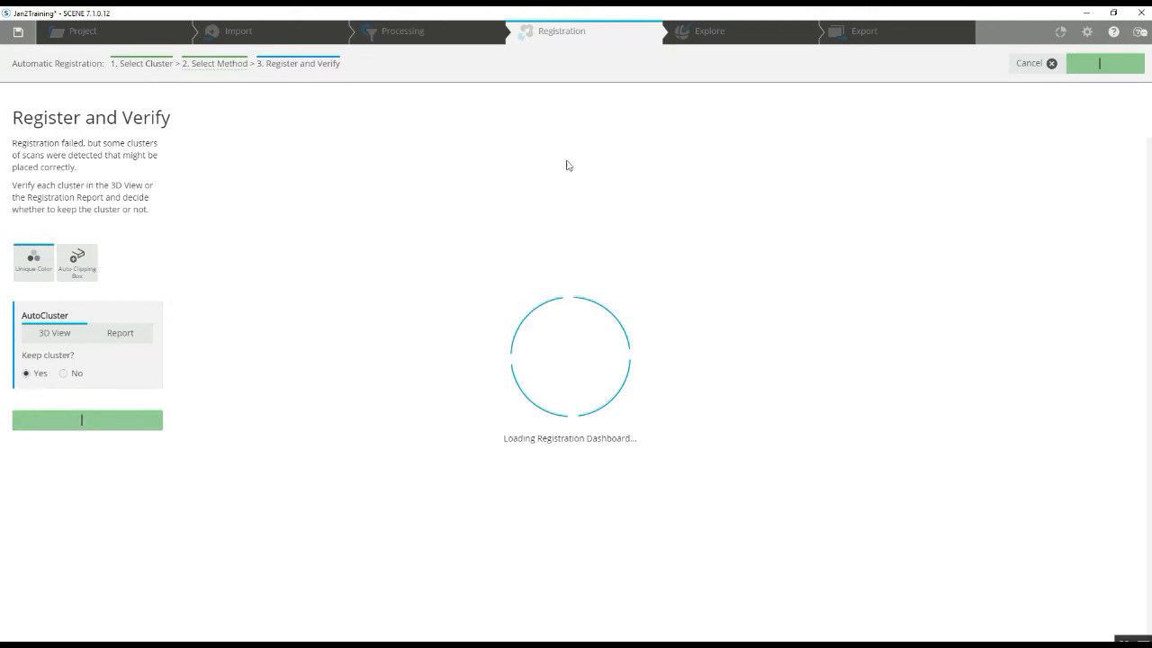
Step: Load all scans of the Scans cluster in the Explore workspace
left_click(708, 32)
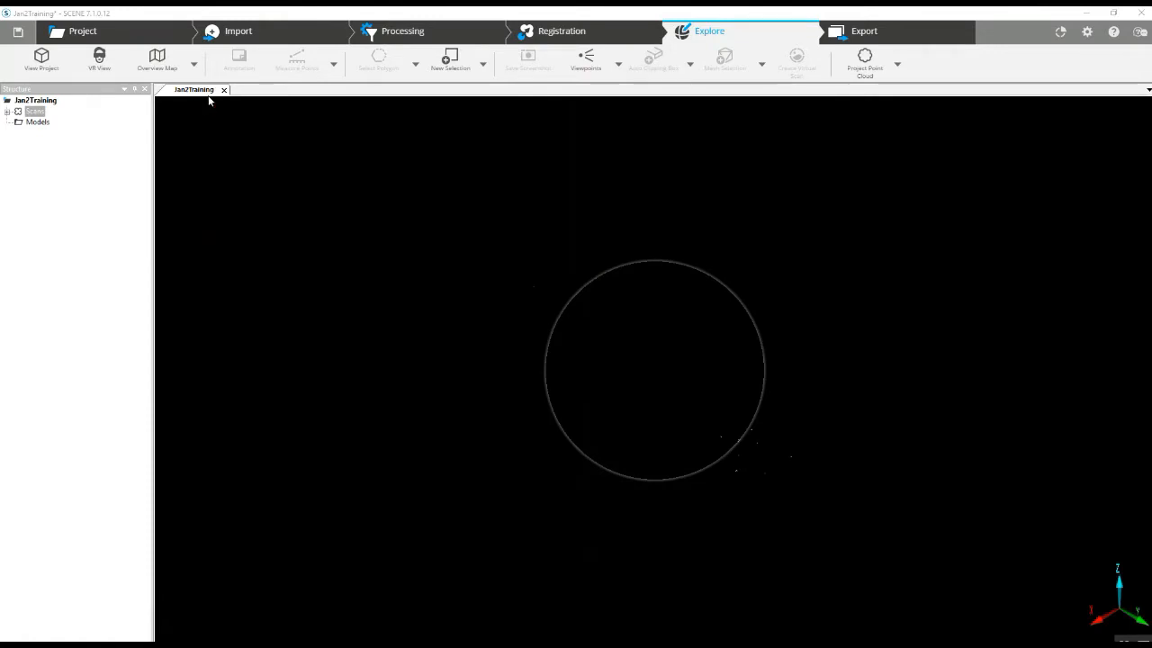
right_click(34, 111)
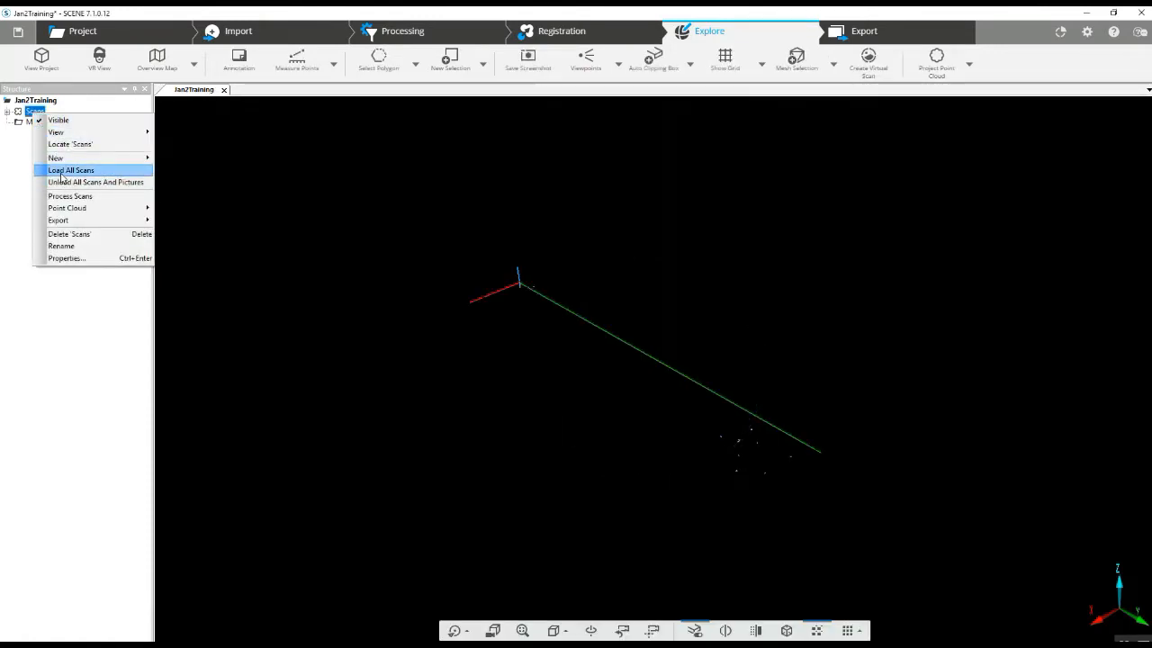
left_click(64, 170)
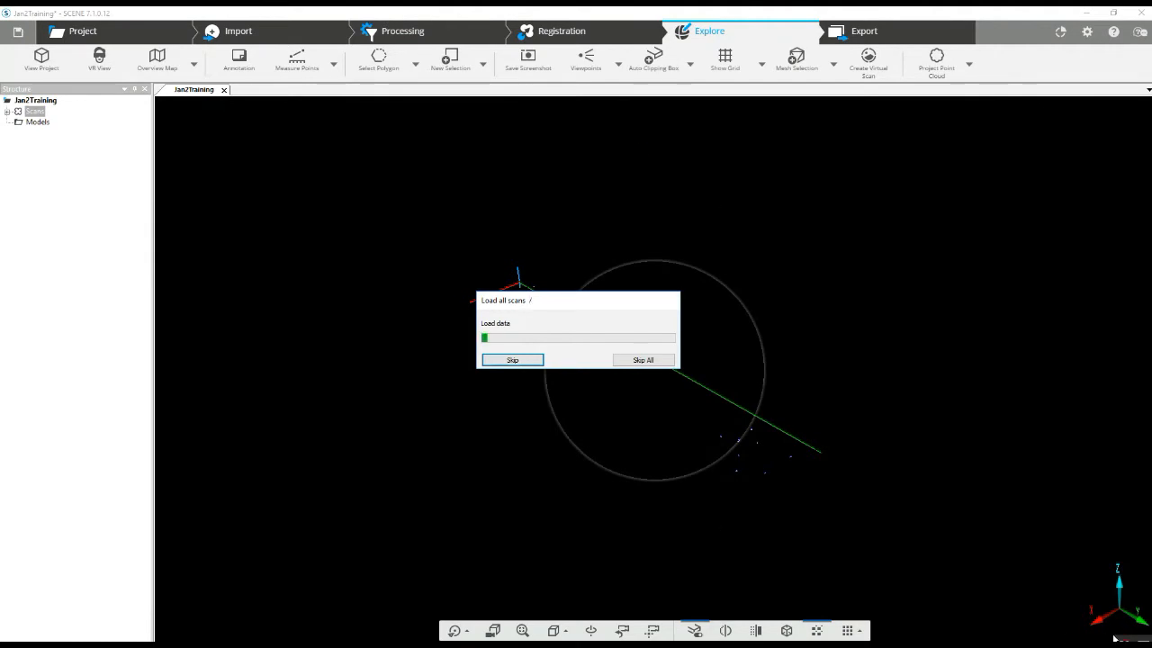
Step: Examine the loaded point cloud from several angles to check how well the scans line up
left_click_drag(858, 440, 472, 423)
left_click_drag(606, 460, 624, 486)
left_click_drag(717, 441, 785, 337)
right_click_drag(784, 334, 721, 431)
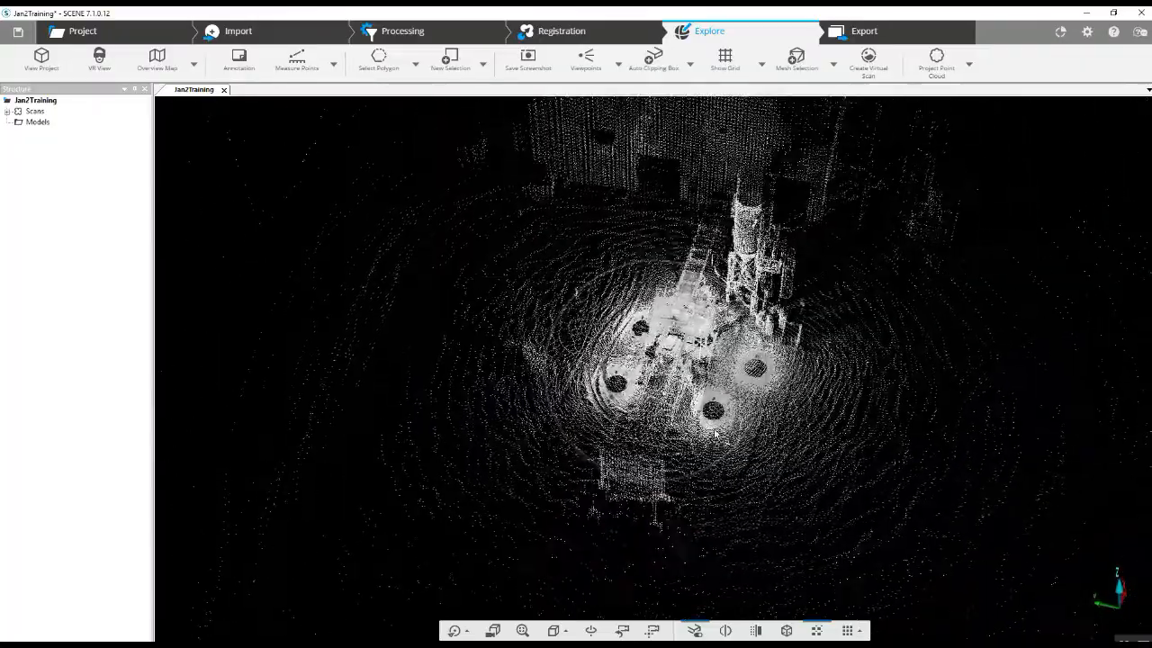
scroll(836, 416, "up", 4)
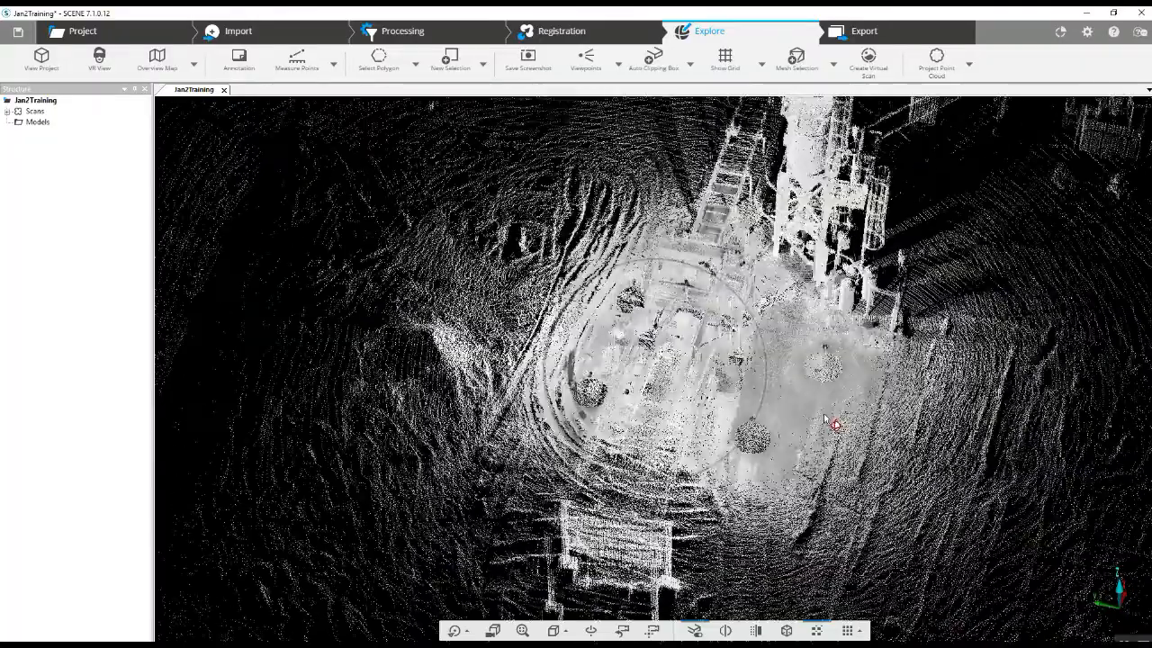
scroll(814, 415, "down", 4)
scroll(807, 407, "down", 1)
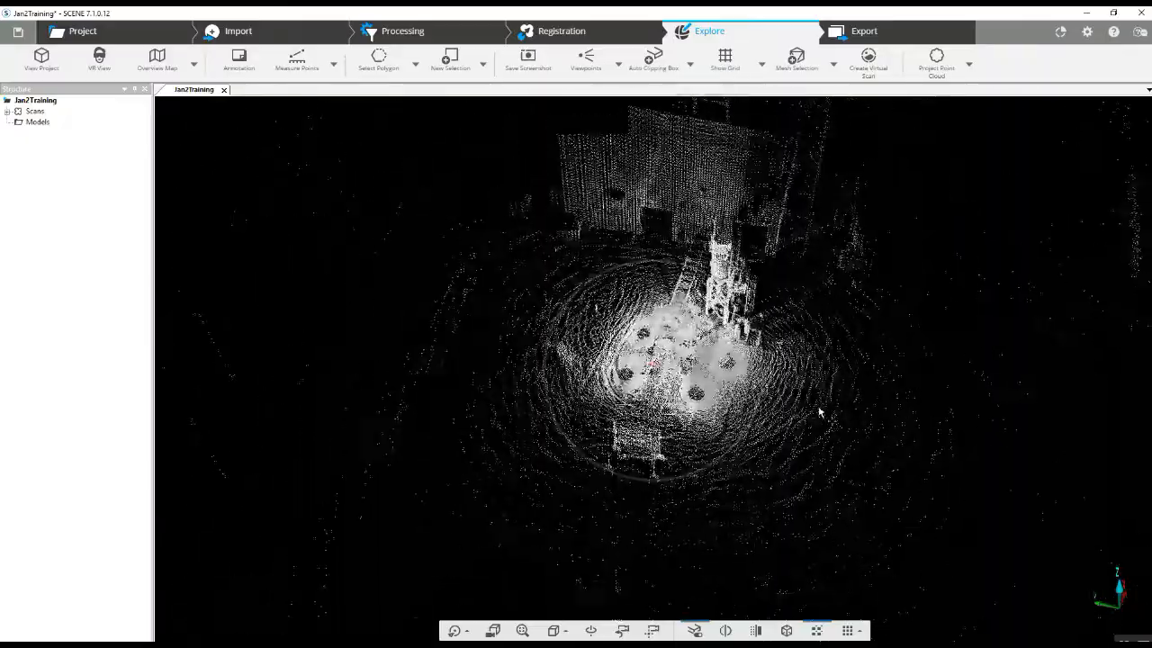
right_click_drag(817, 408, 318, 342)
left_click_drag(450, 377, 773, 411)
Step: Open the Correspondence View of the Scans cluster and compare the placement of scan 172053_Sampson_007 with the AutoCluster
right_click(45, 115)
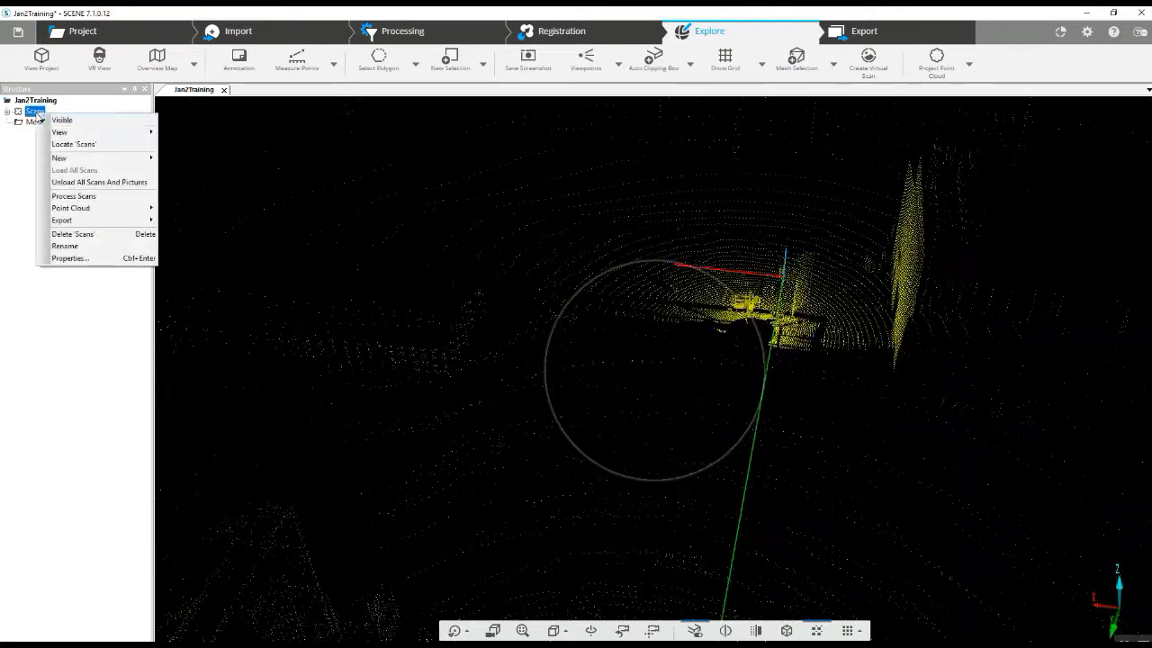
mouse_move(99, 133)
left_click(200, 157)
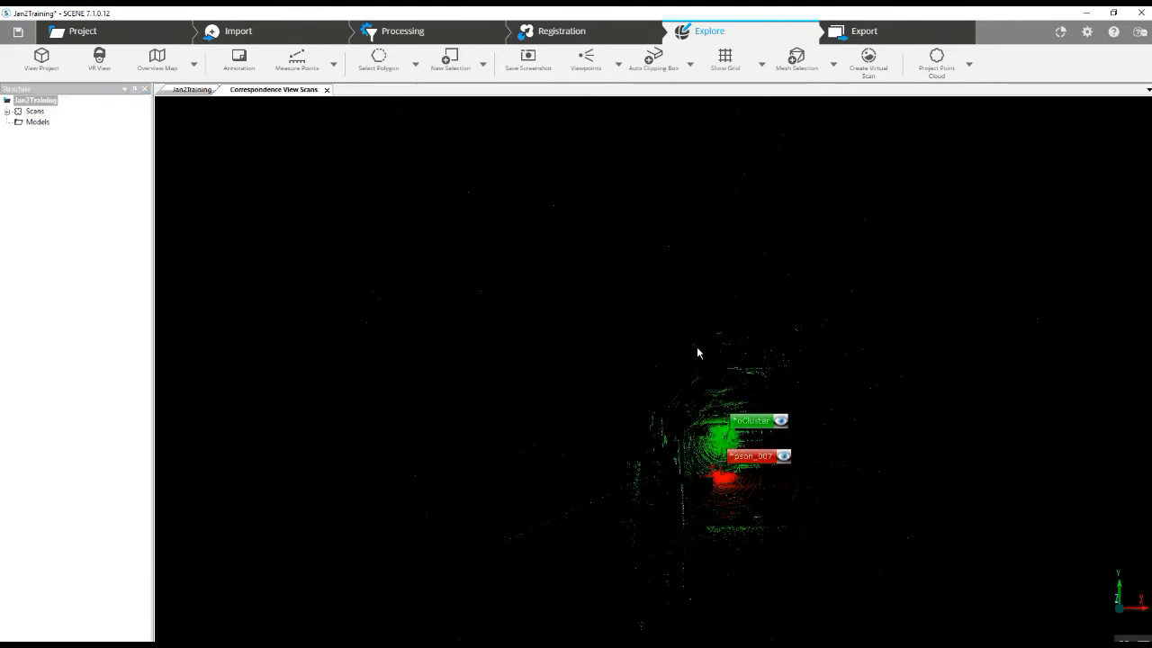
scroll(641, 270, "up", 5)
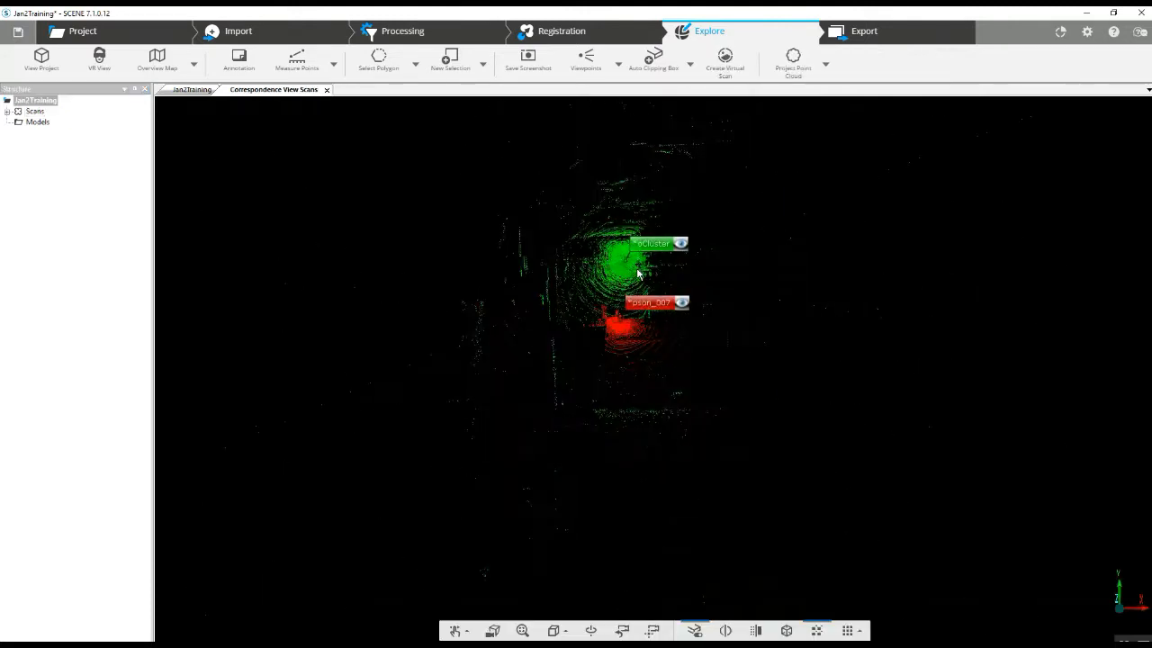
scroll(643, 320, "up", 4)
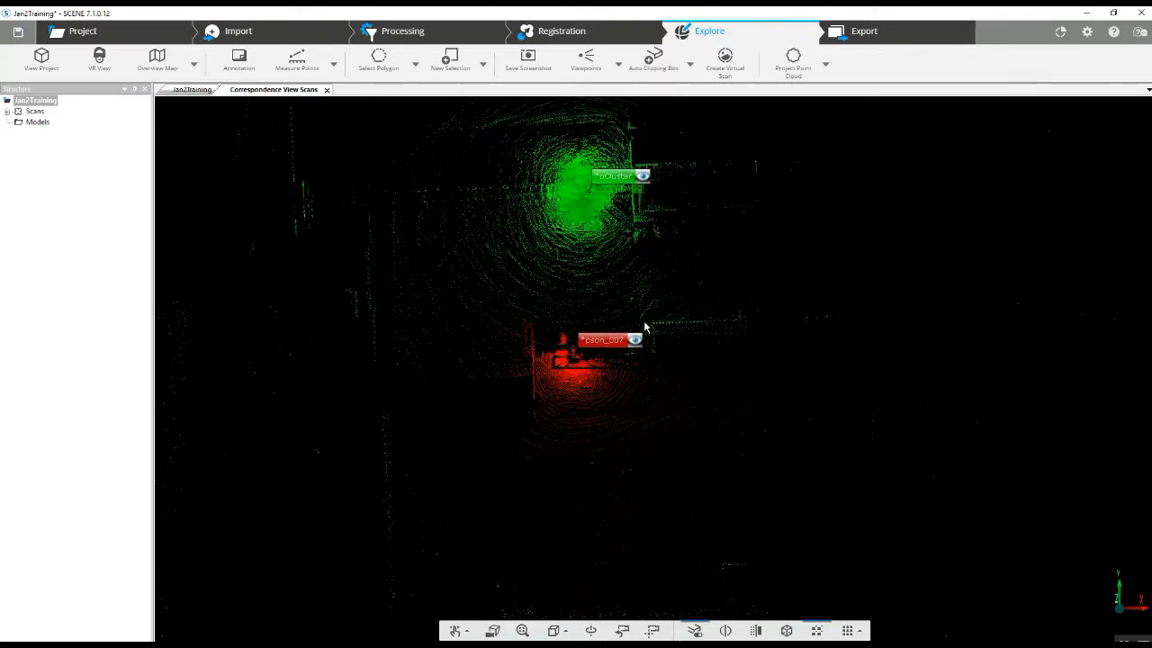
scroll(635, 300, "up", 2)
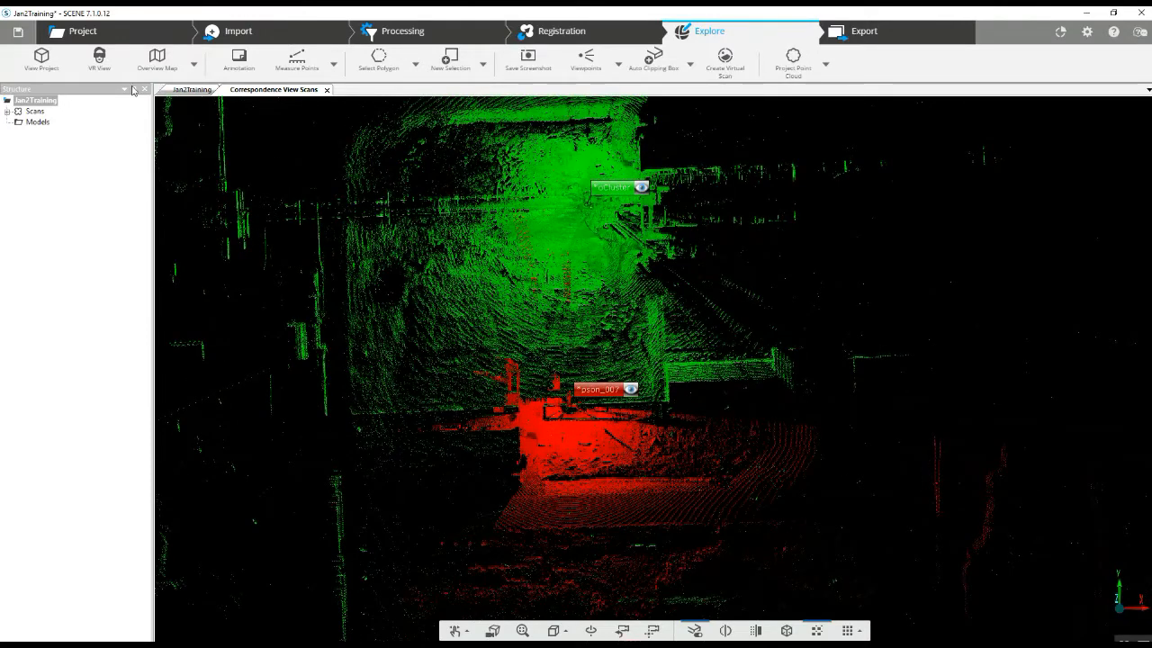
Step: Expand the Scans cluster and move scan 172053_Sampson_007 closer to the AutoCluster in the Correspondence View
left_click(8, 112)
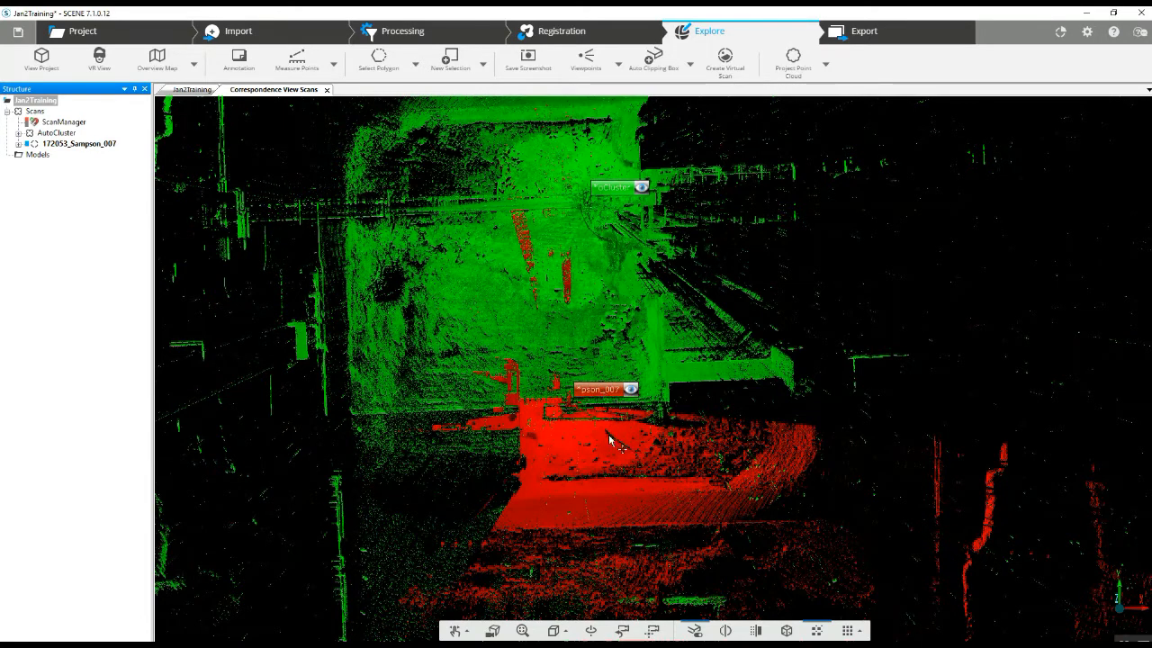
left_click(698, 495)
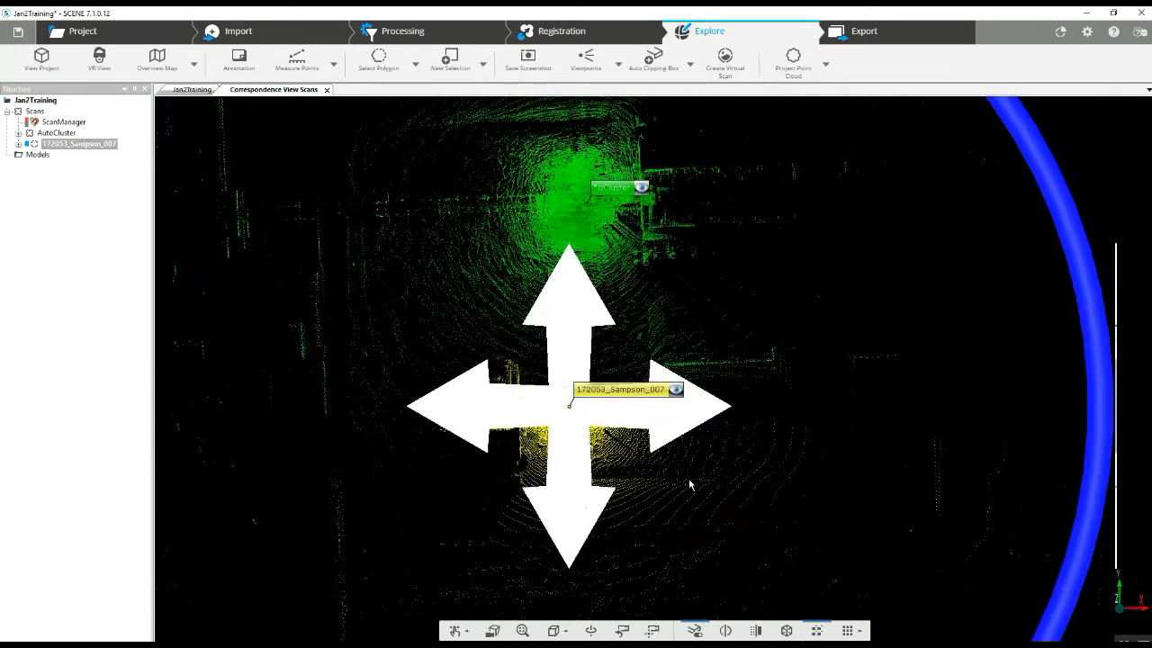
left_click_drag(689, 405, 780, 317)
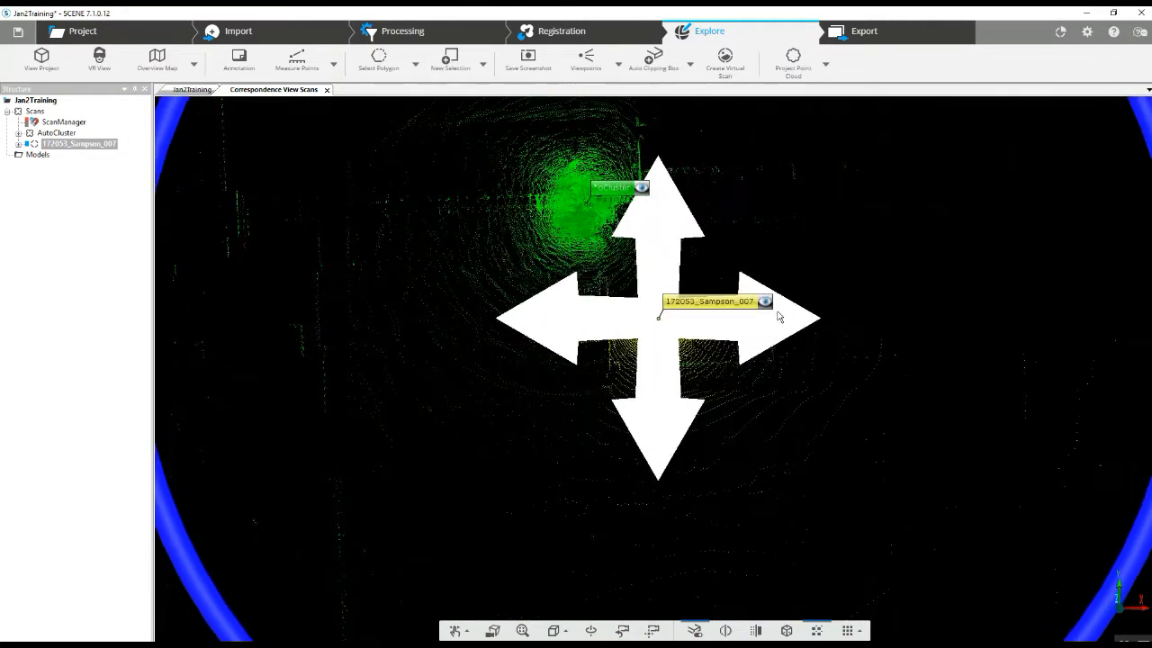
left_click_drag(668, 250, 573, 290)
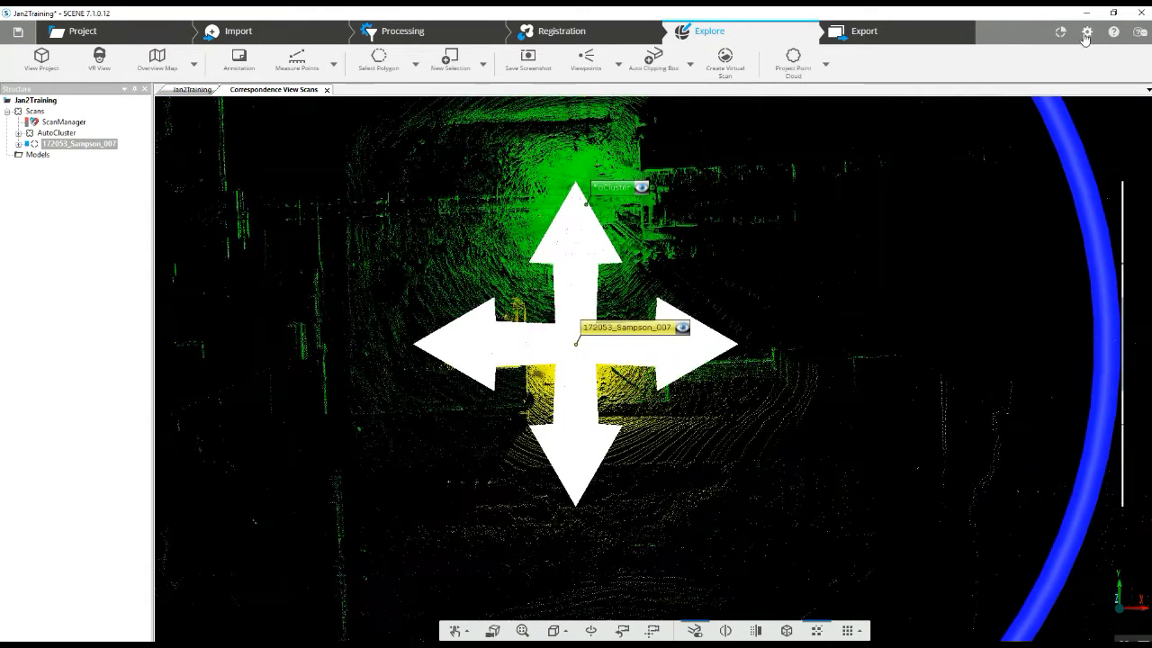
Step: Switch to the SCENE 5 style user interface and close the Correspondence View and the Jan2Training 3D view
left_click(1087, 32)
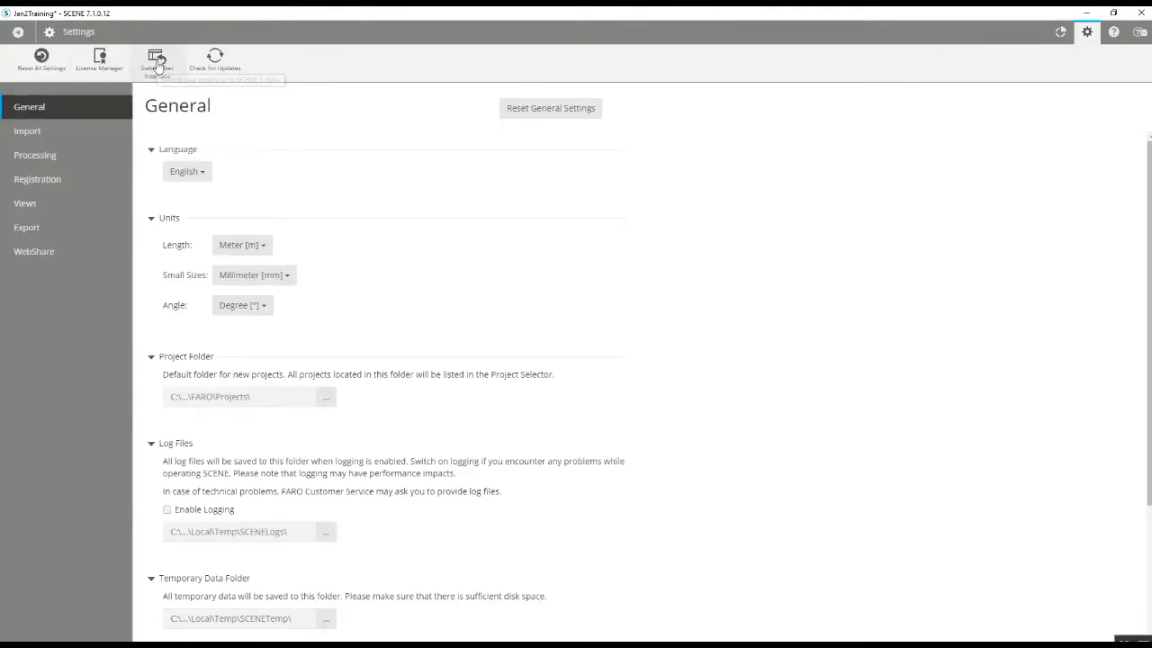
left_click(156, 59)
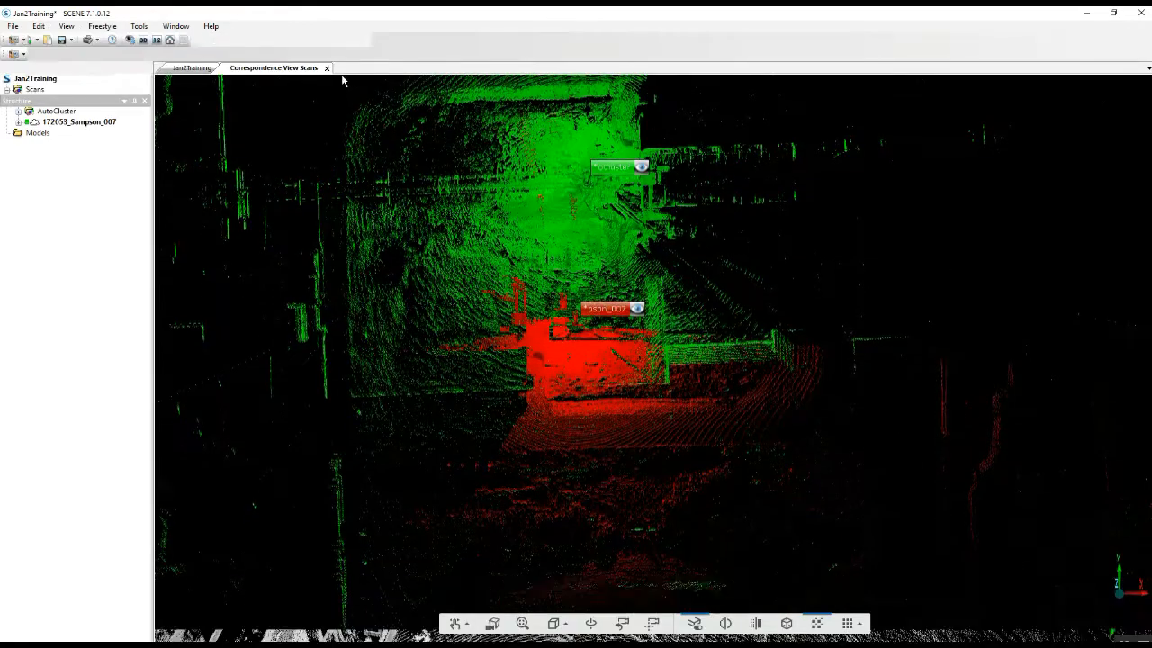
left_click(327, 96)
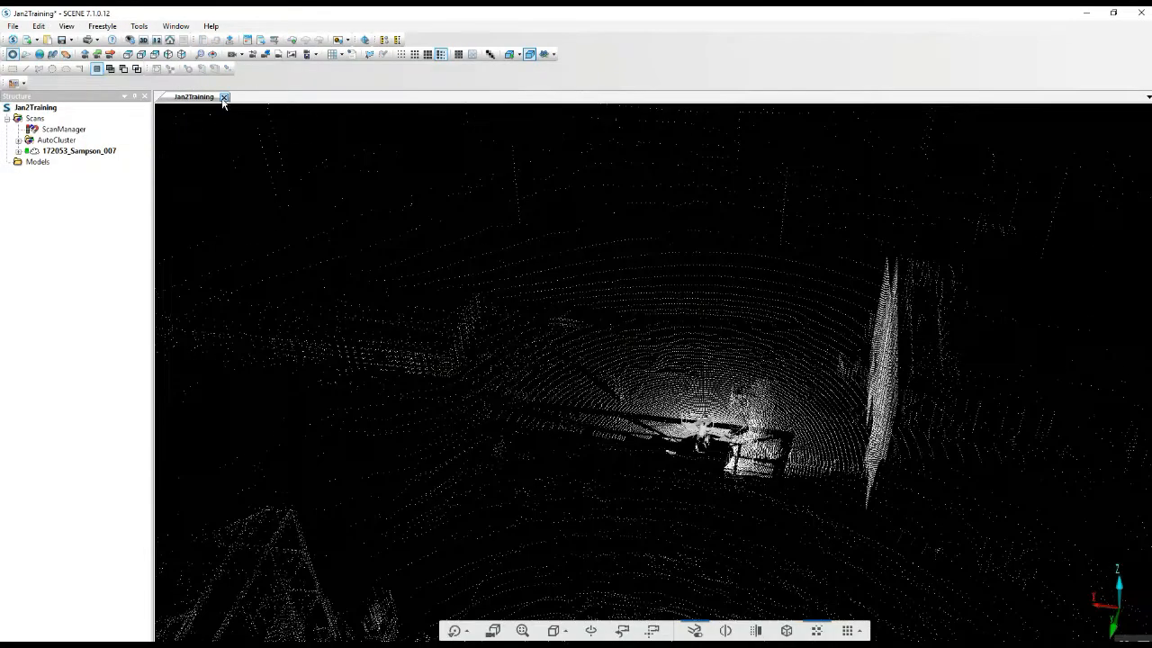
left_click(220, 96)
Step: Open a Correspondence Split View with scan 172053_Sampson_007 beside scan 172053_Sampson_006 from the AutoCluster
left_click(158, 41)
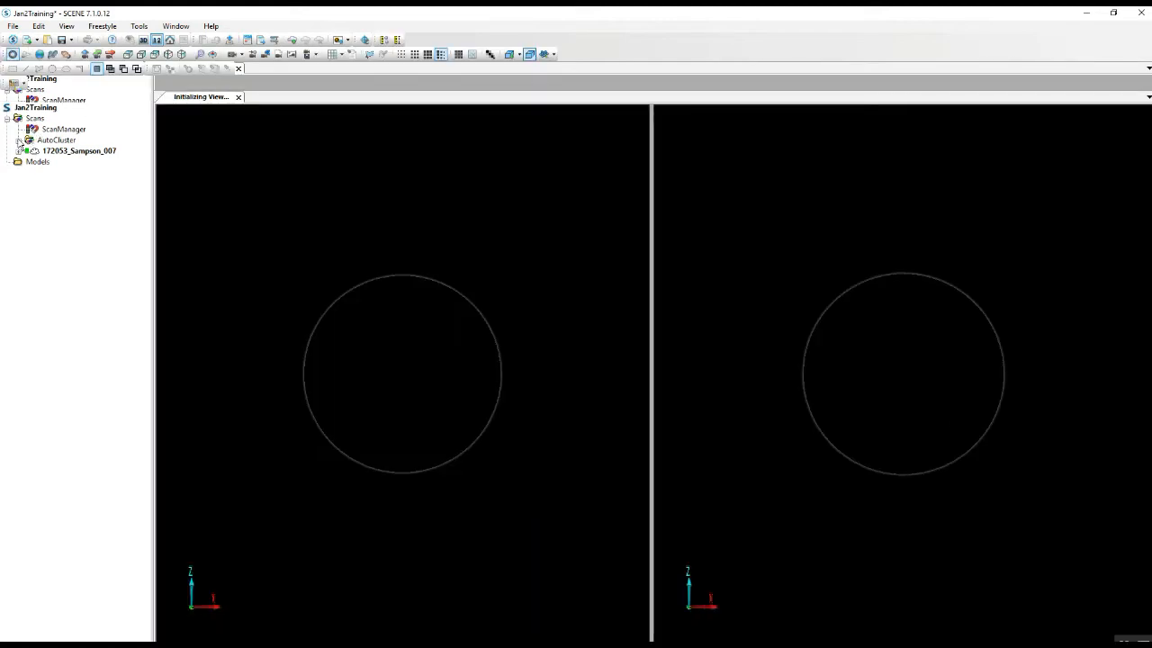
mouse_move(59, 153)
left_mouse_down()
mouse_move(219, 206)
mouse_move(51, 141)
left_mouse_up()
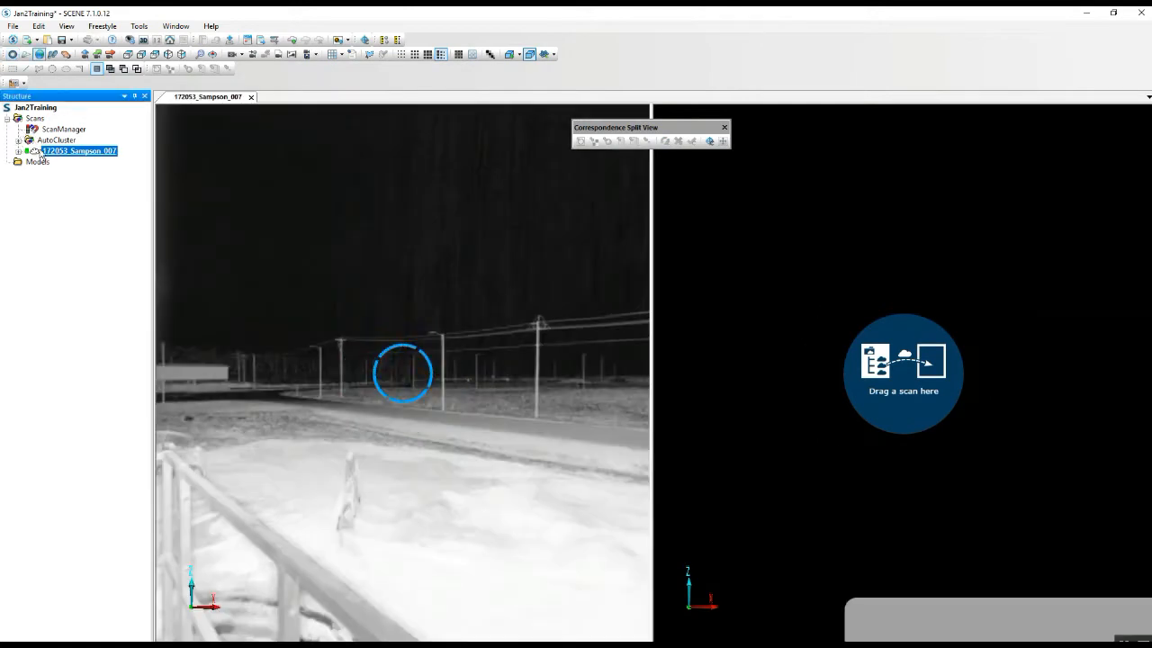
left_click(18, 140)
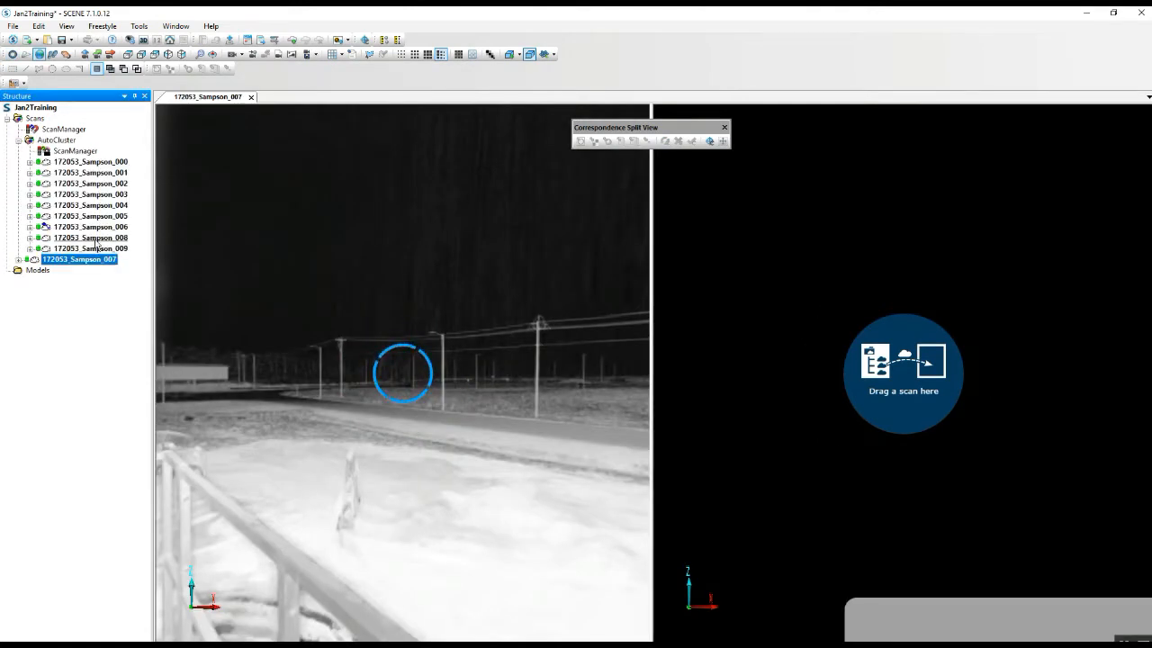
left_click_drag(95, 227, 724, 277)
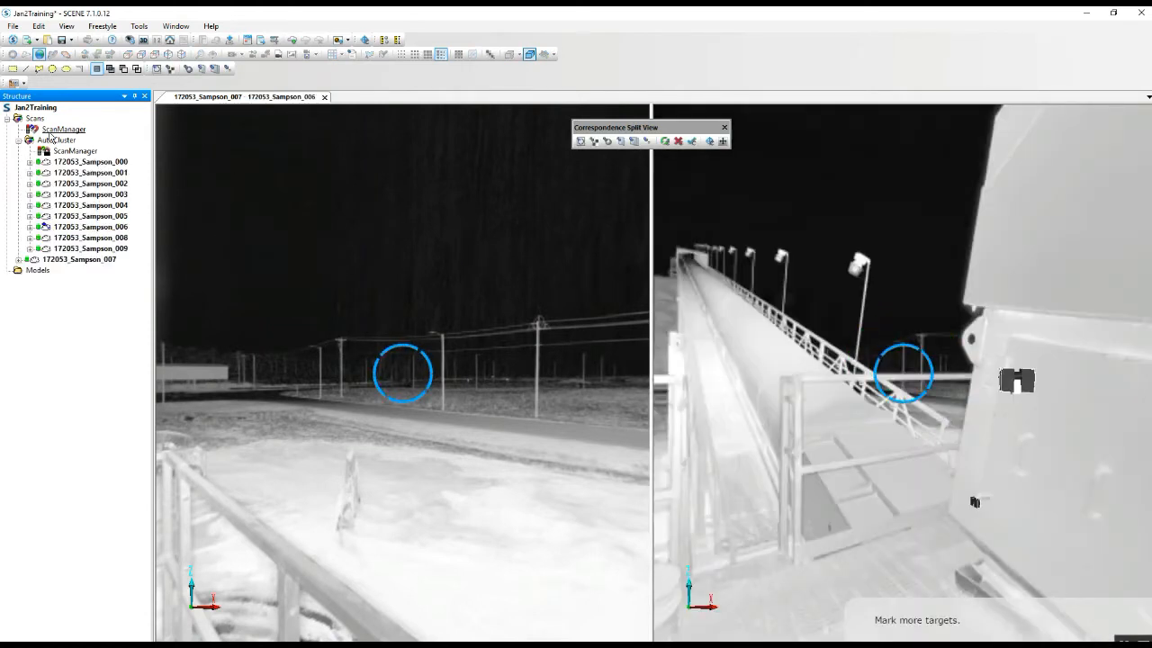
left_click(18, 141)
left_click_drag(786, 334, 854, 263)
left_click_drag(532, 377, 306, 349)
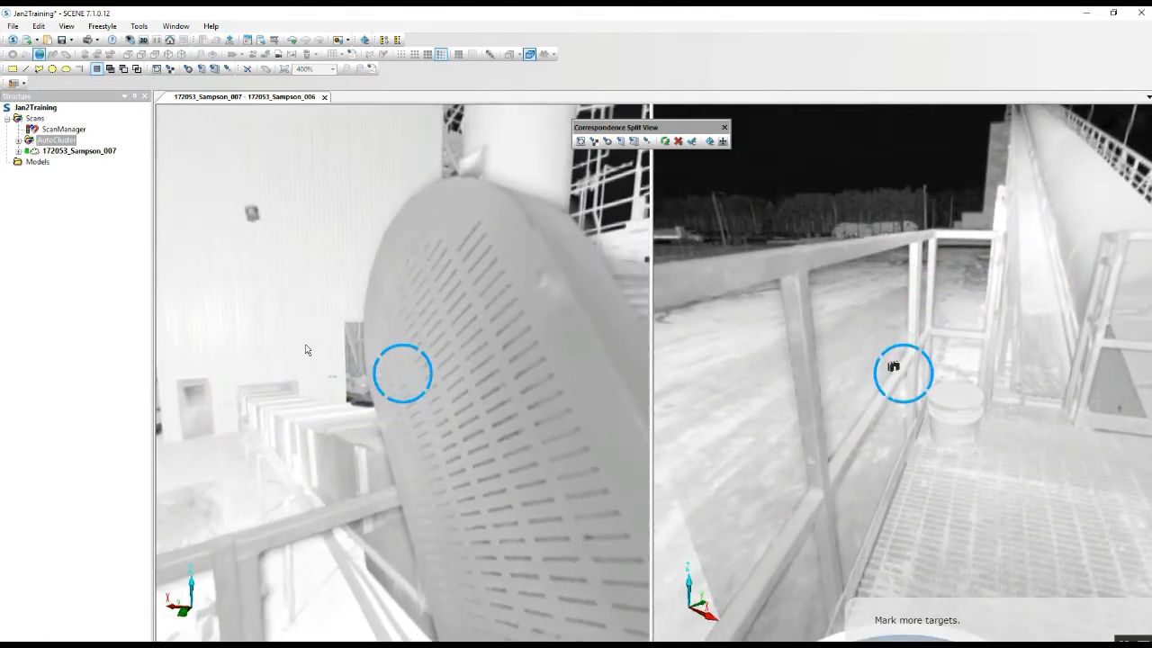
left_click_drag(875, 363, 783, 461)
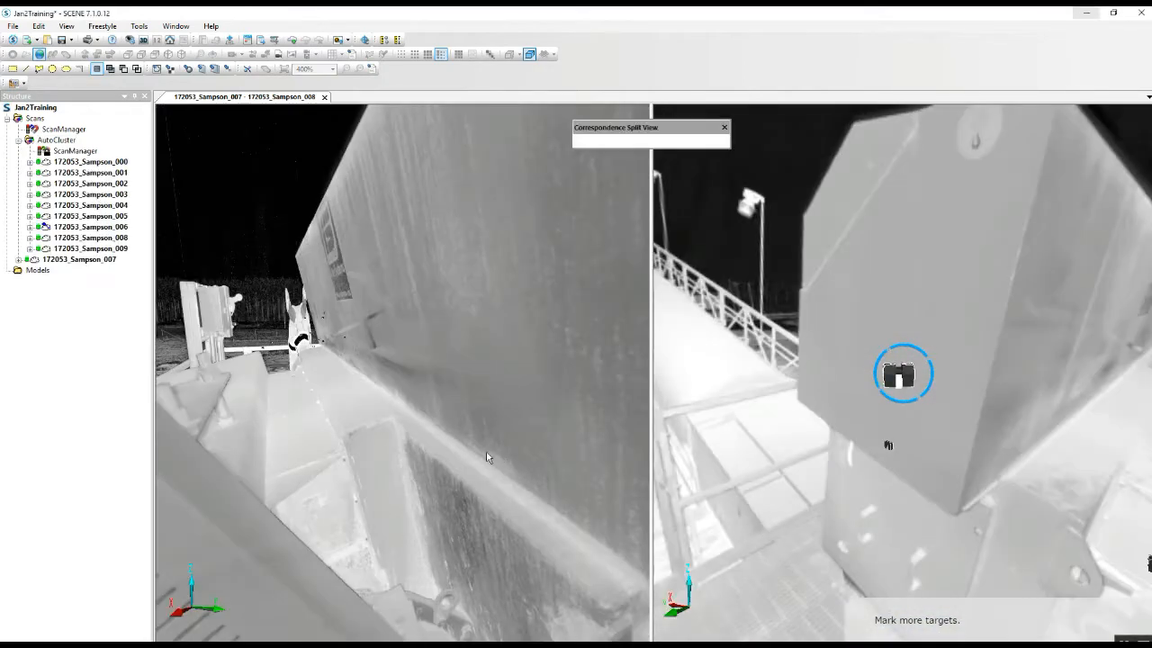
left_click_drag(491, 457, 544, 493)
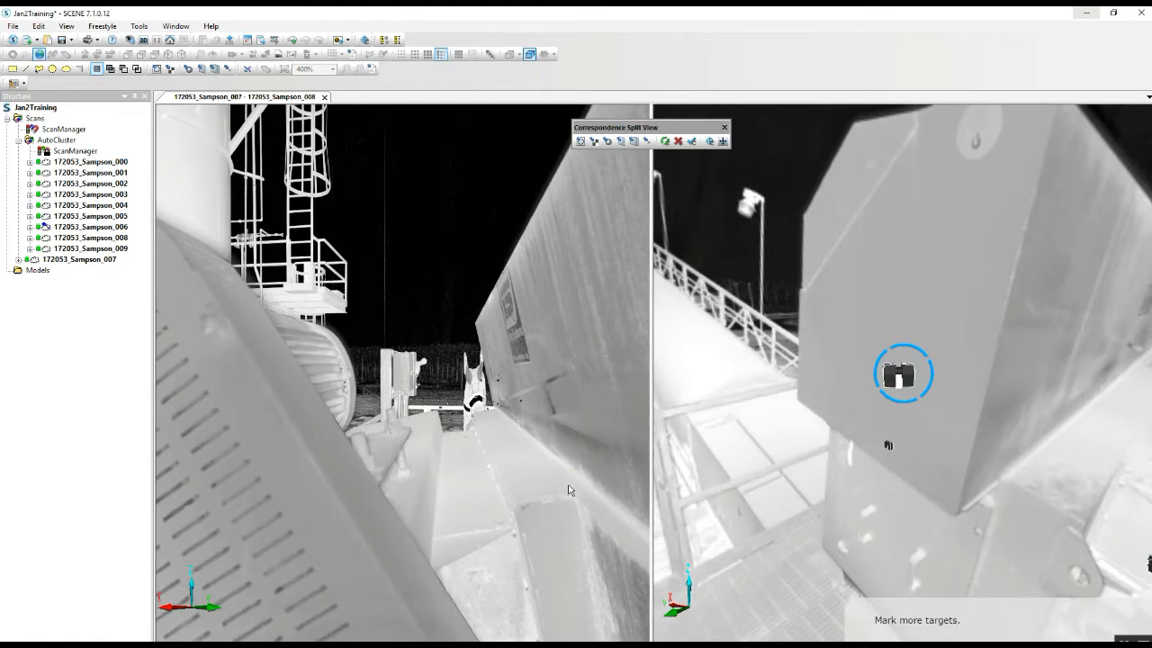
left_click_drag(793, 449, 881, 406)
left_click_drag(492, 452, 589, 419)
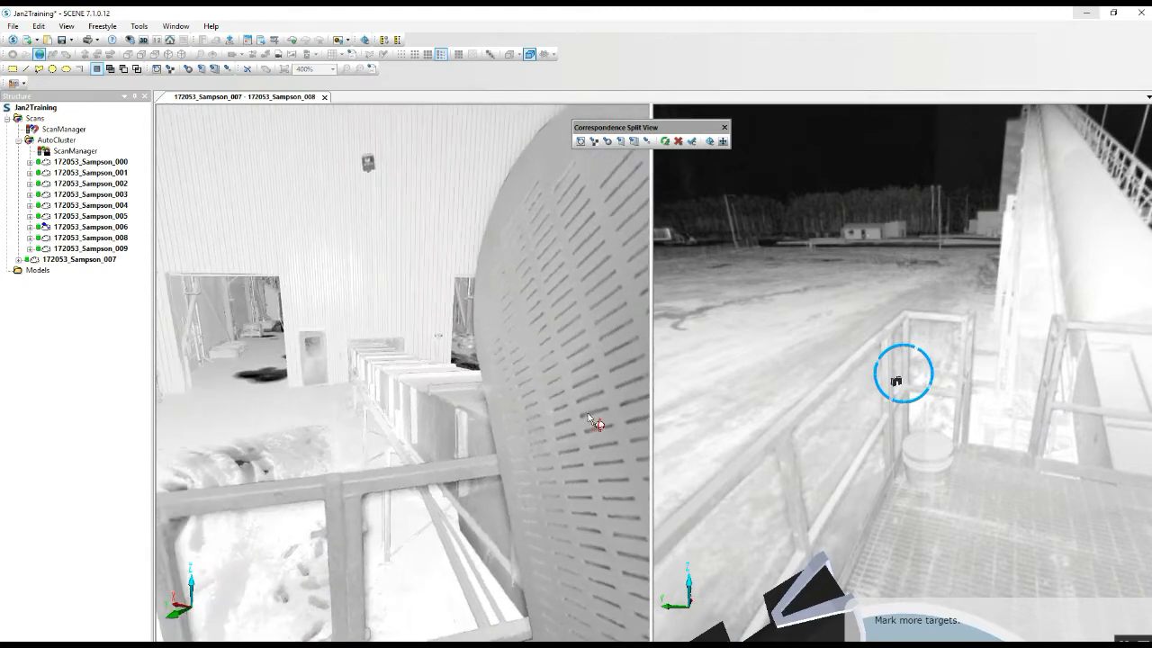
left_click_drag(764, 448, 734, 457)
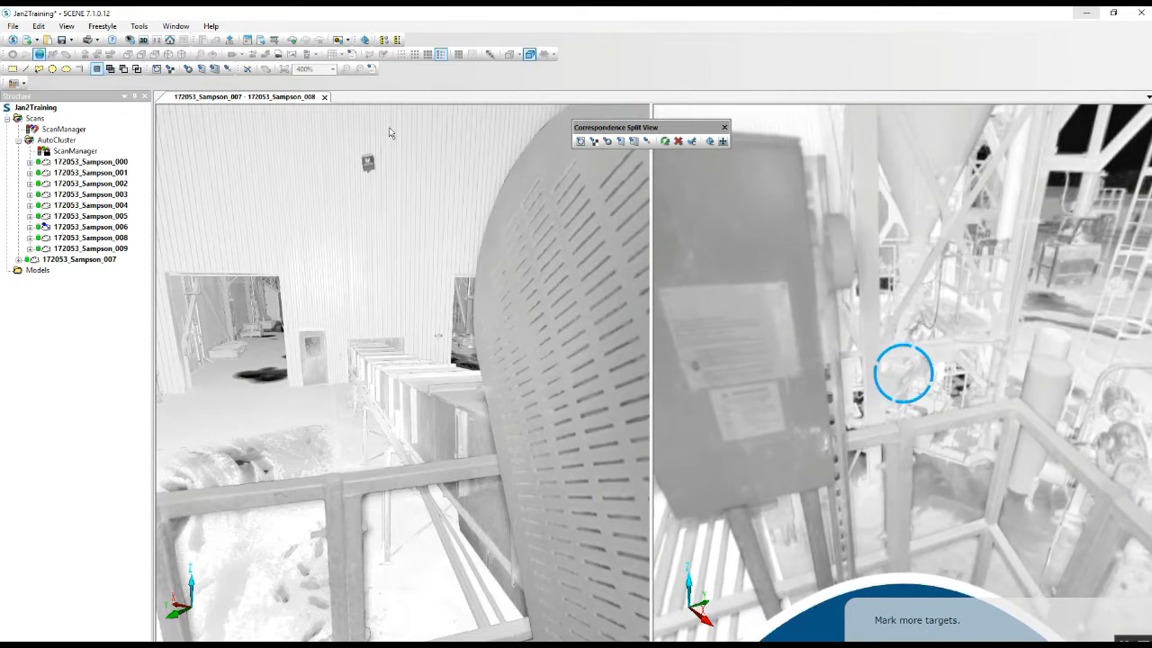
left_click(325, 97)
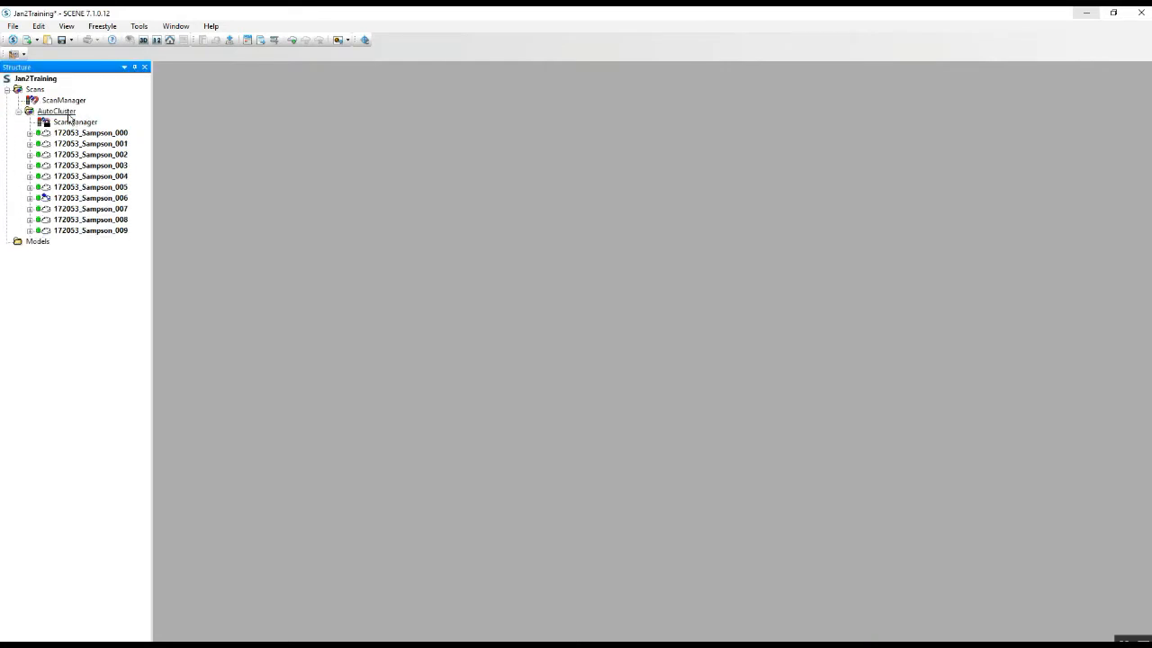
Step: Unlock the AutoCluster's ScanManager and open the Correspondence View of the AutoCluster
right_click(80, 127)
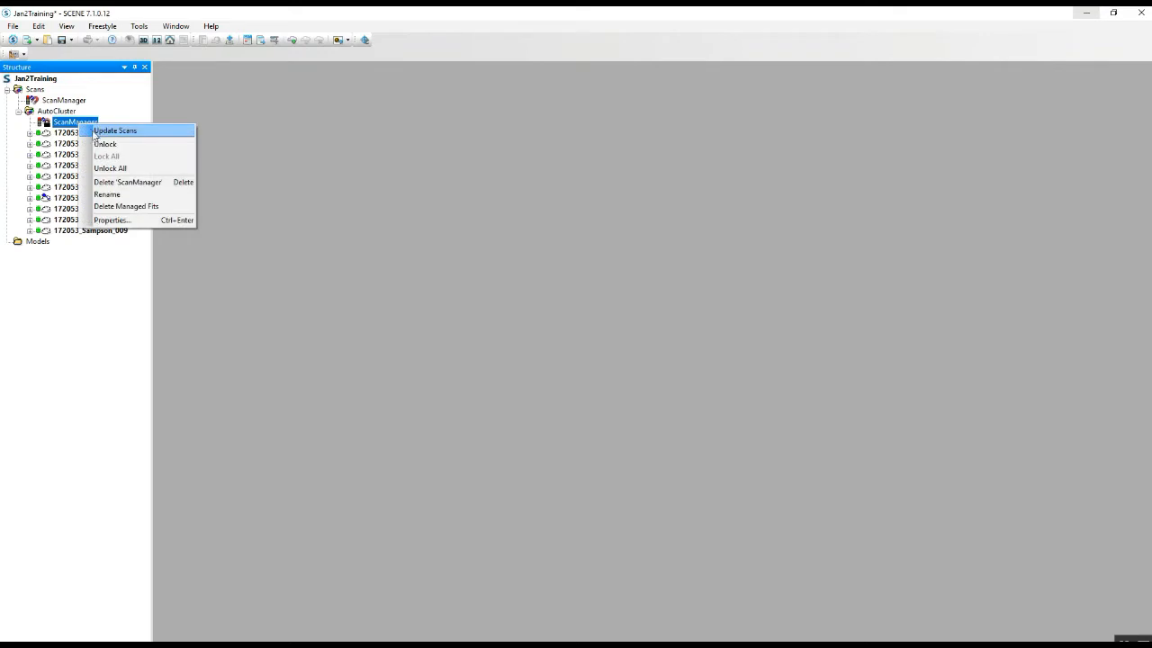
left_click(99, 145)
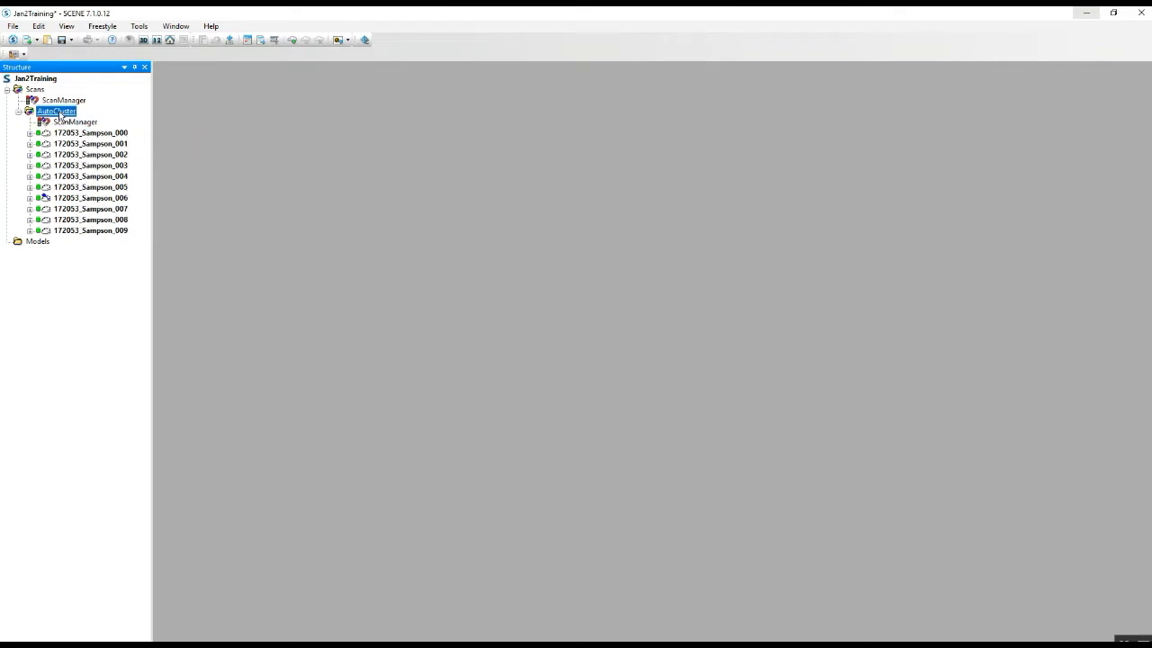
right_click(60, 113)
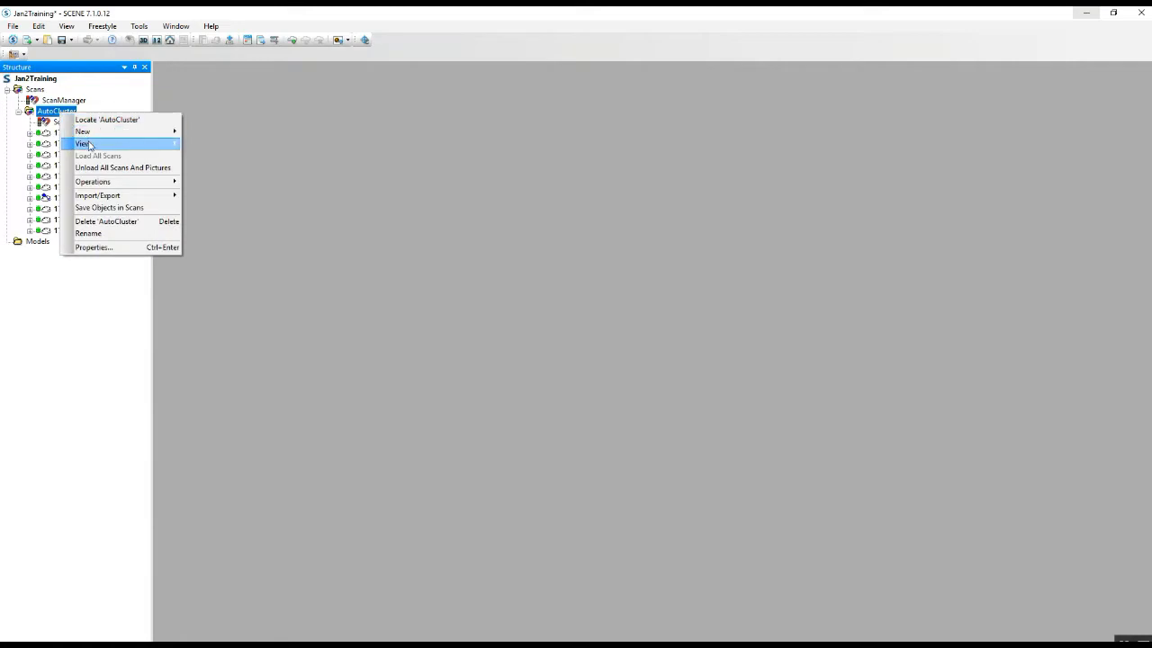
left_click(198, 146)
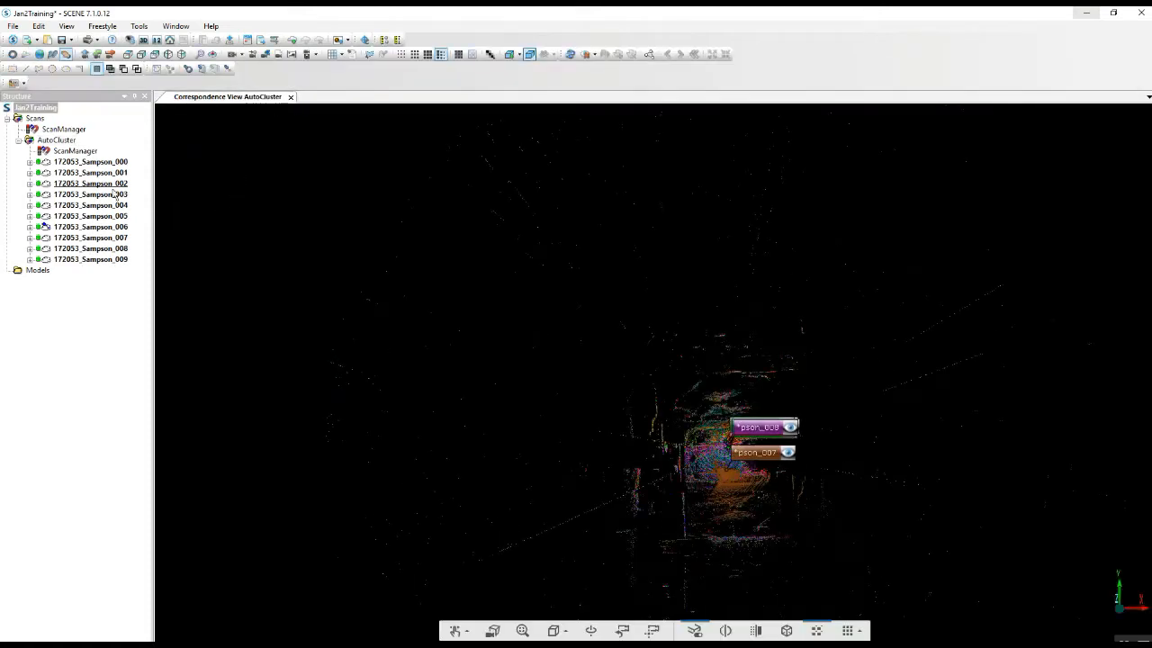
Step: Hide scans 172053_Sampson_000, 172053_Sampson_001 and 172053_Sampson_002 in the AutoCluster's Correspondence View
left_click(120, 165)
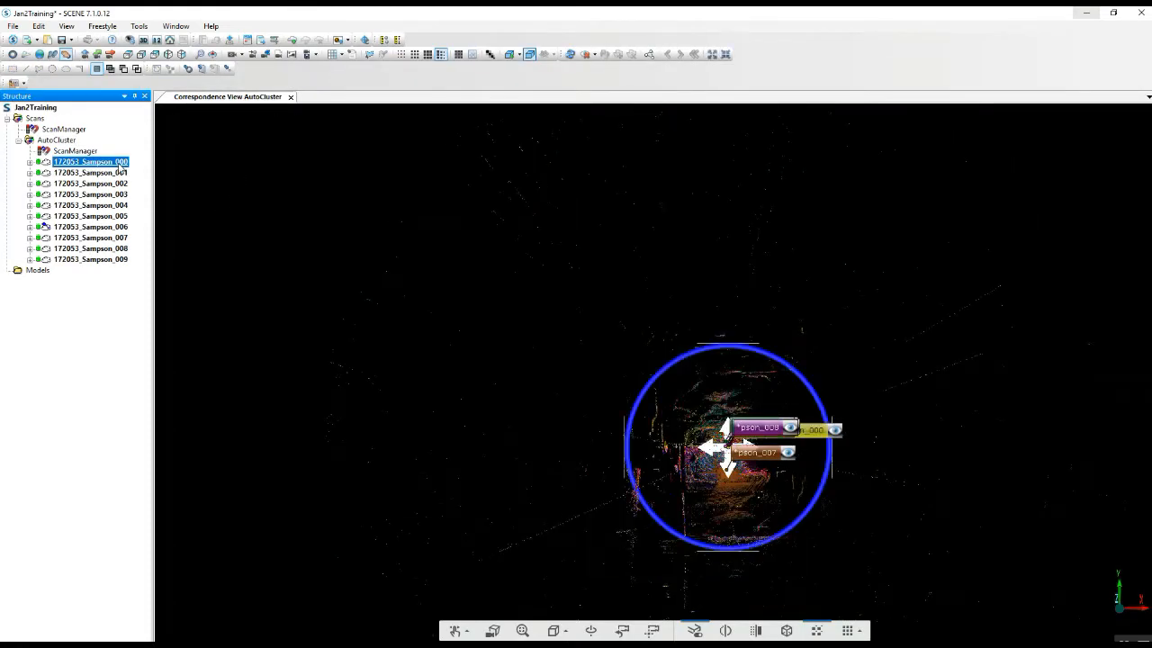
right_click(120, 166)
left_click(145, 219)
left_click(103, 172)
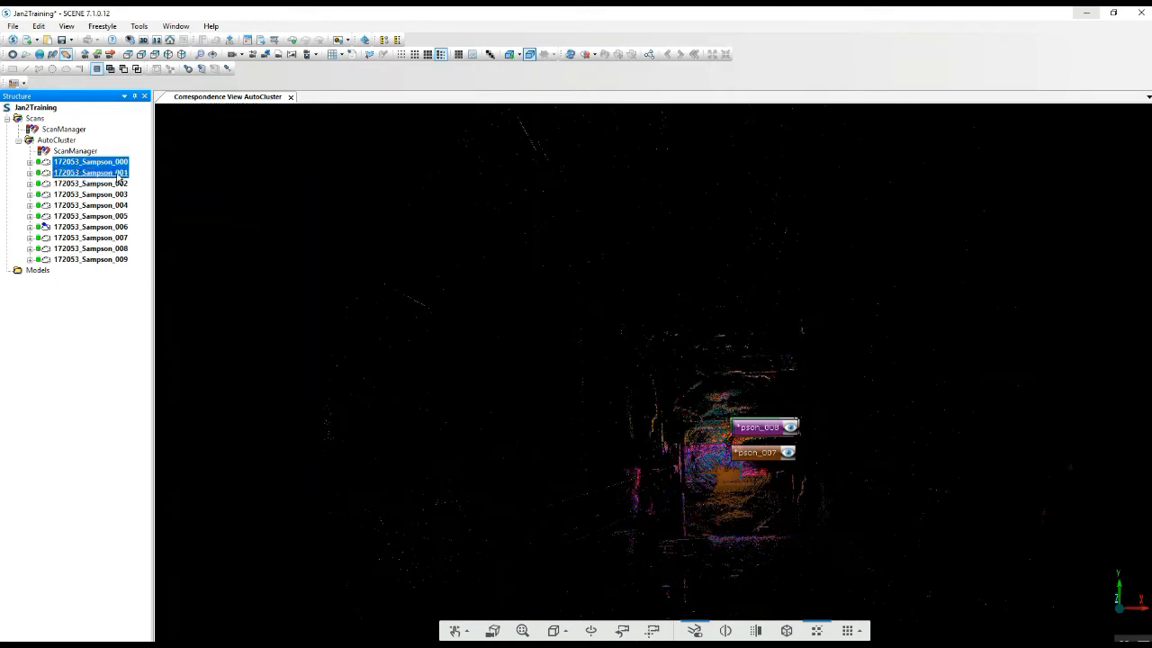
right_click(126, 174)
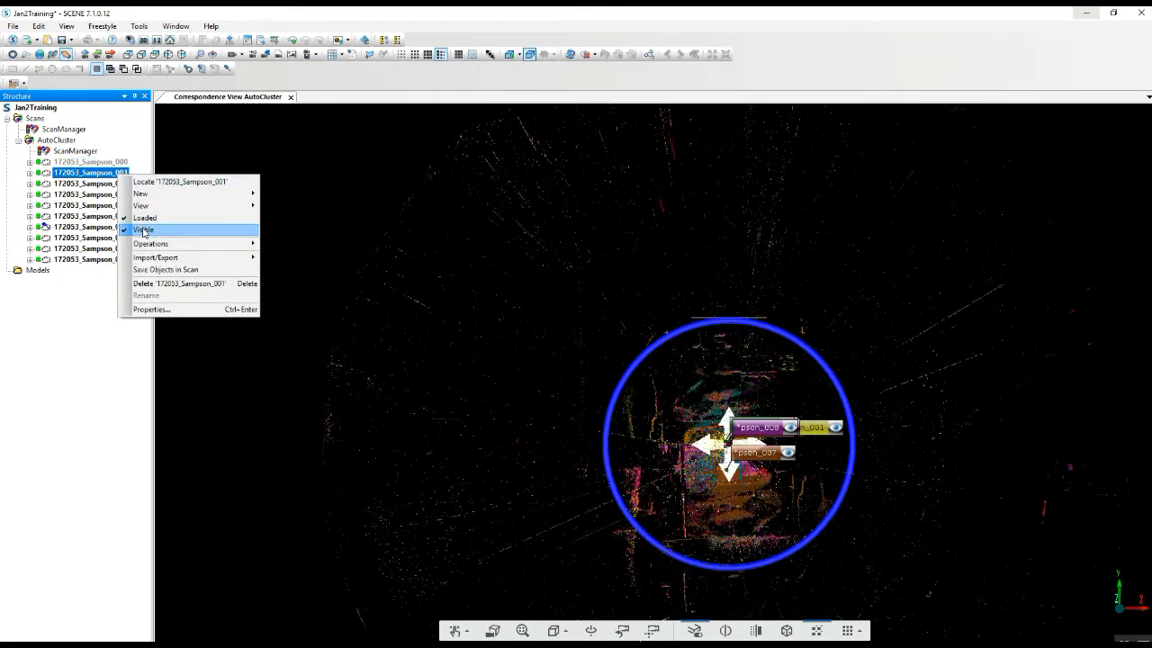
left_click(143, 230)
left_click(99, 182)
right_click(120, 184)
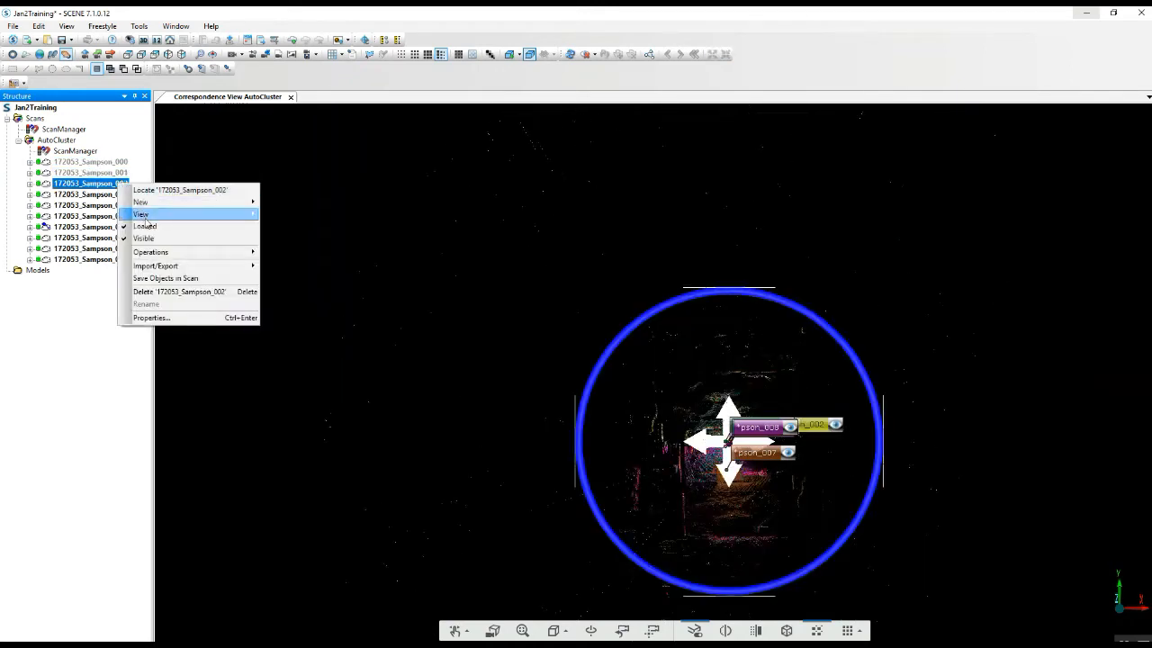
left_click(143, 238)
right_click(118, 199)
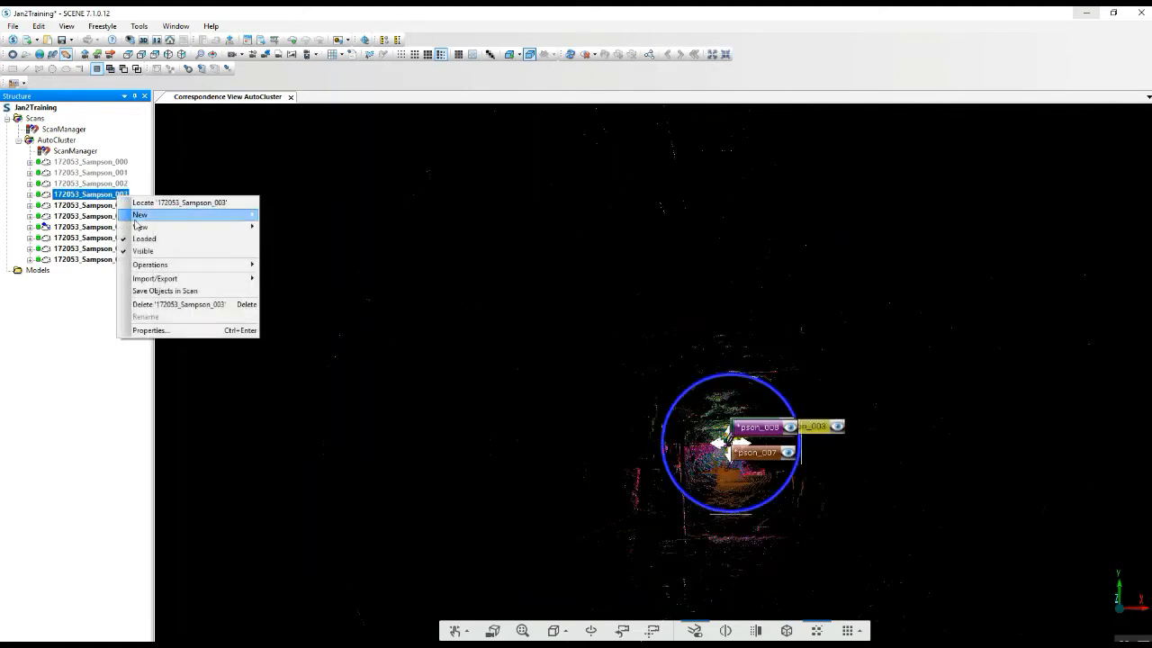
left_click(142, 250)
left_click(113, 206)
right_click(113, 206)
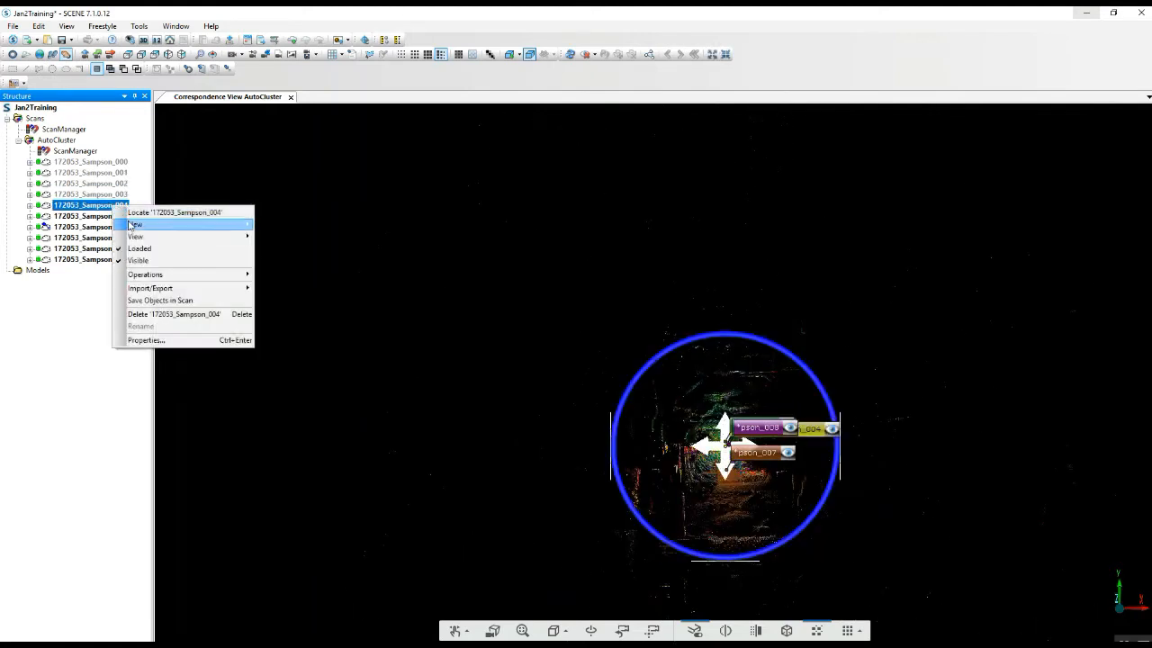
left_click(138, 258)
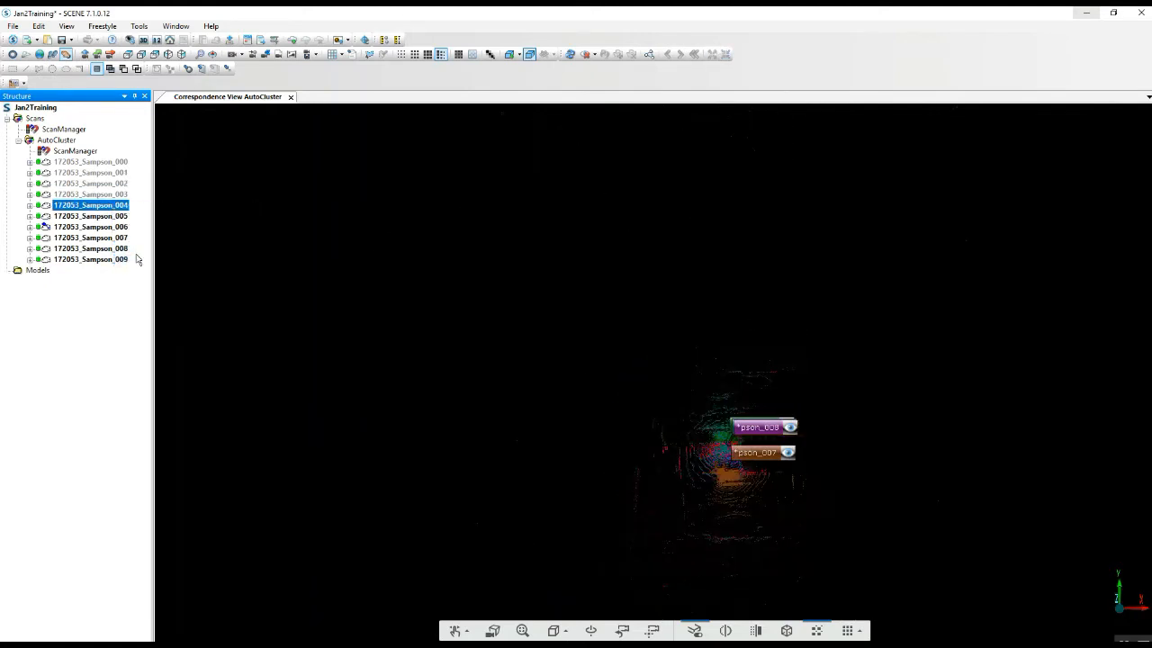
left_click(109, 219)
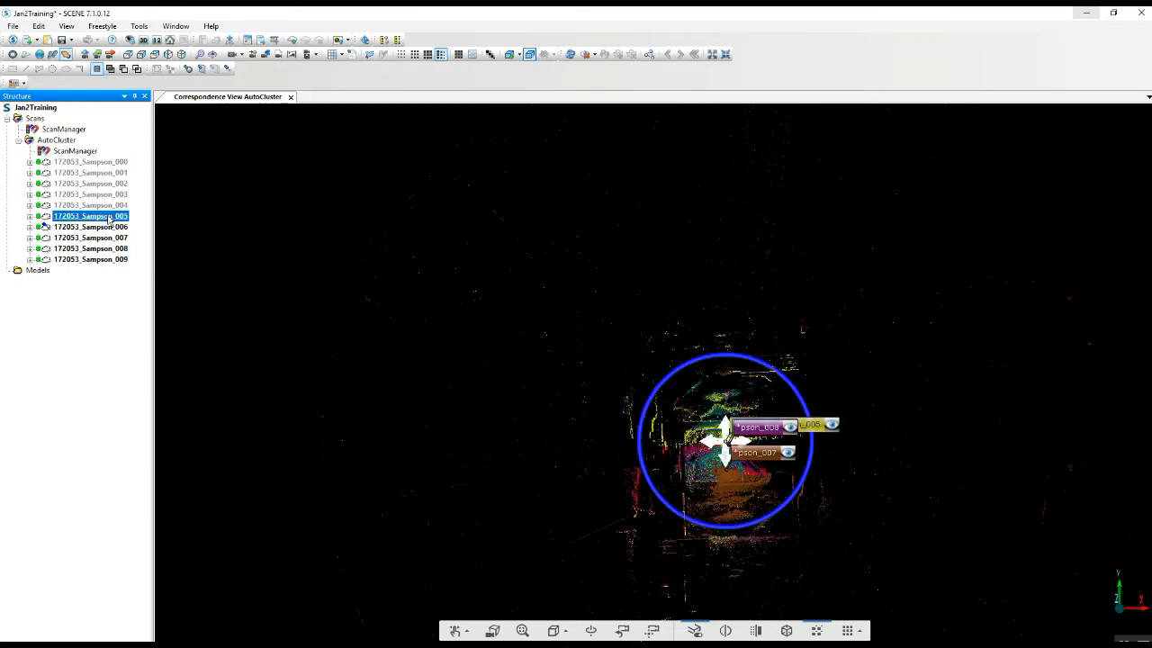
right_click(109, 218)
left_click(148, 274)
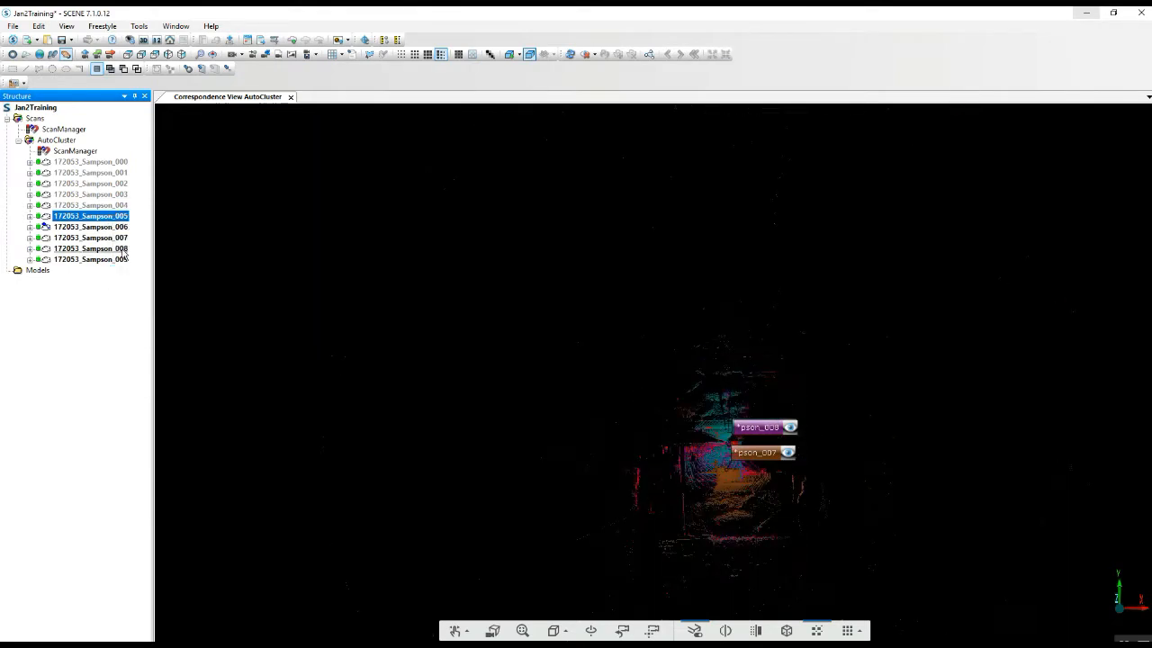
right_click(118, 261)
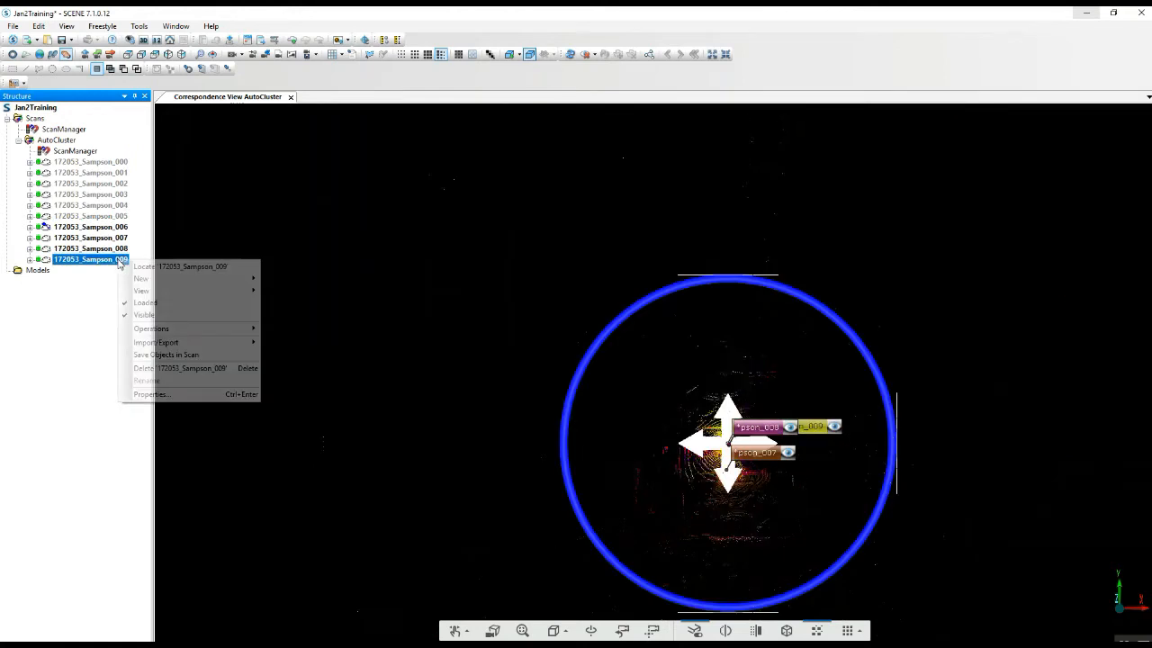
left_click(150, 313)
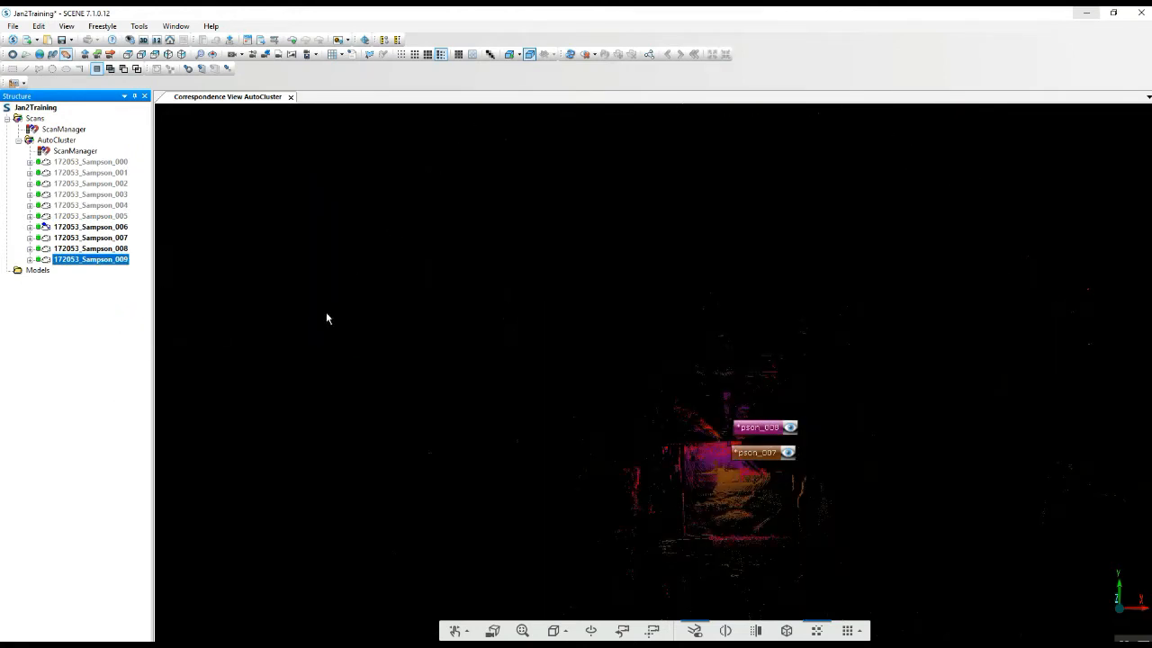
Step: Hide scan 172053_Sampson_006 so that only scans 172053_Sampson_007 and 172053_Sampson_008 are displayed
left_click_drag(729, 506, 614, 429)
scroll(627, 403, "up", 5)
scroll(609, 401, "up", 4)
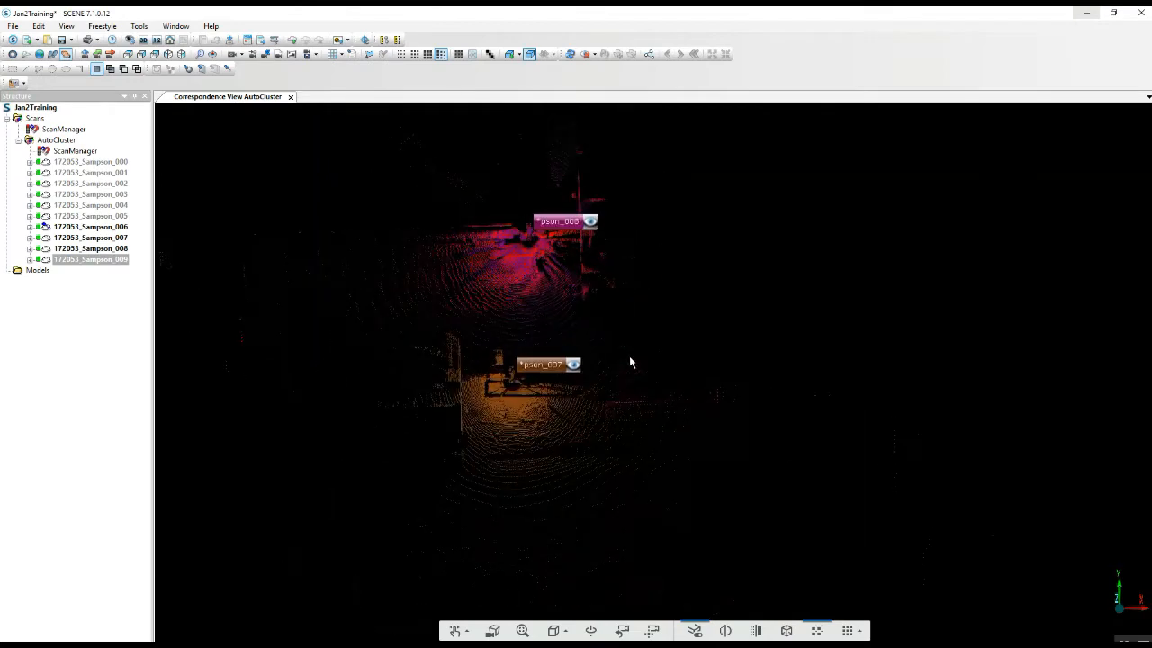
left_click_drag(624, 363, 651, 404)
scroll(651, 404, "up", 2)
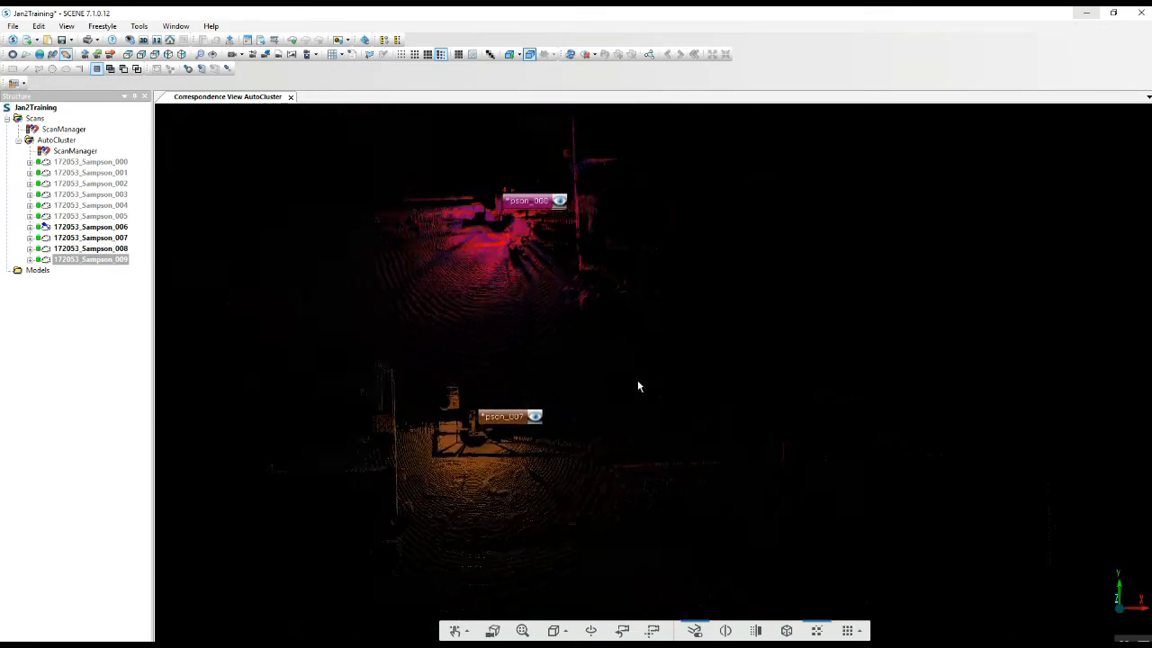
right_click(106, 229)
left_click(135, 280)
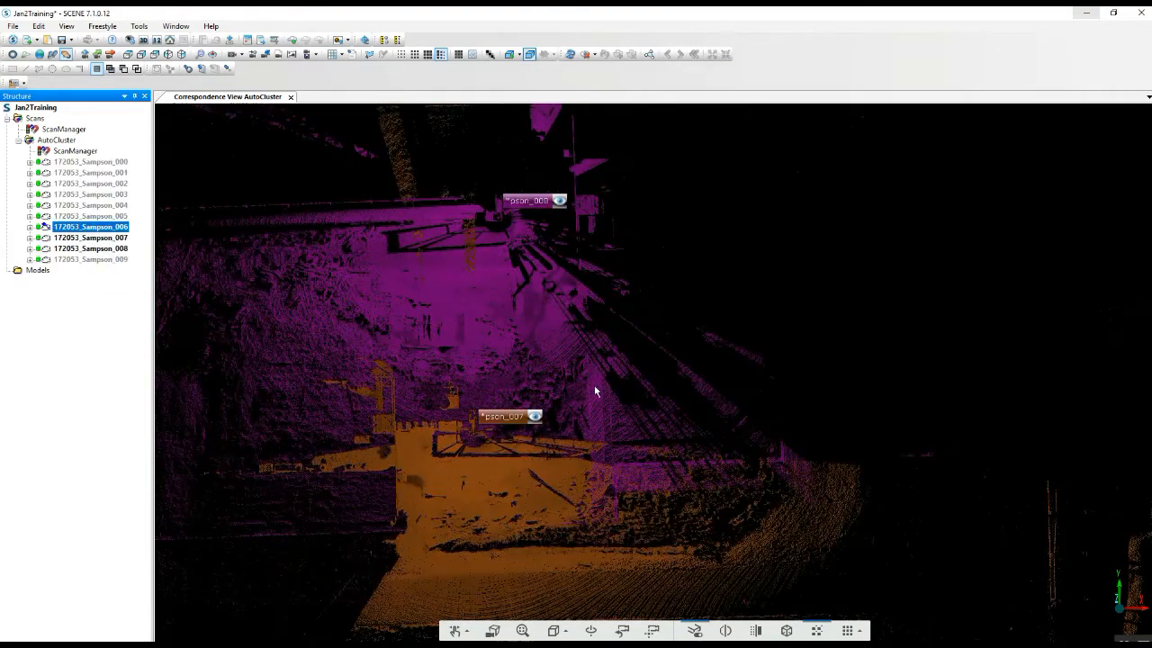
Step: Select scan 172053_Sampson_007 and shrink its move and rotate handles to a manageable size
left_click(509, 423)
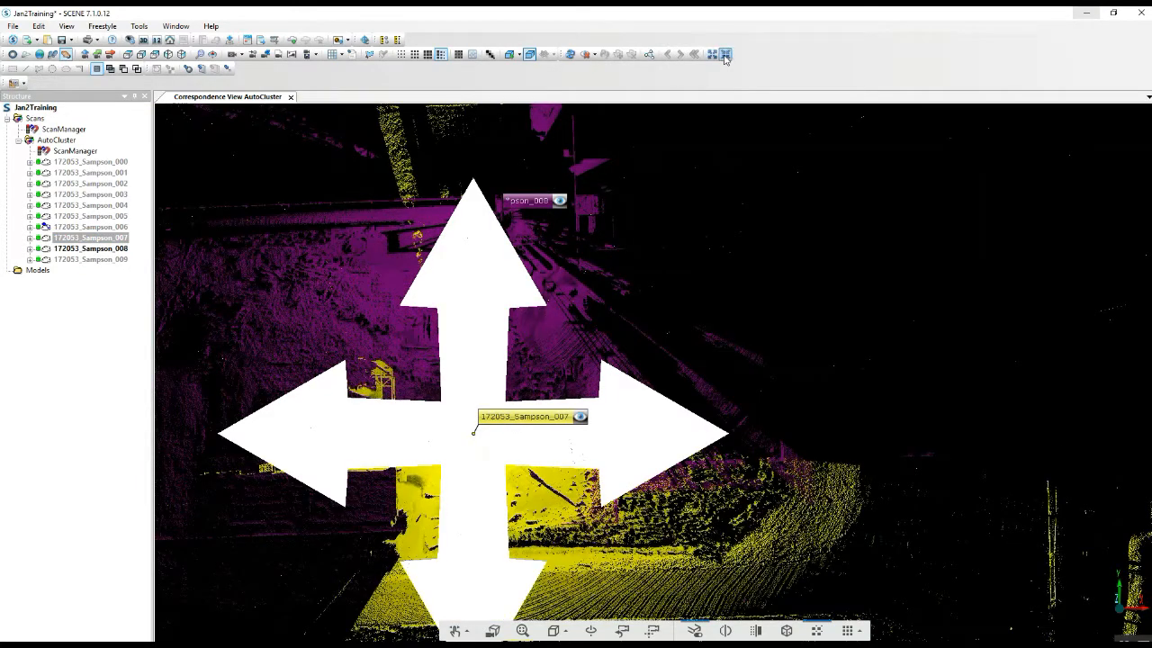
left_click(725, 55)
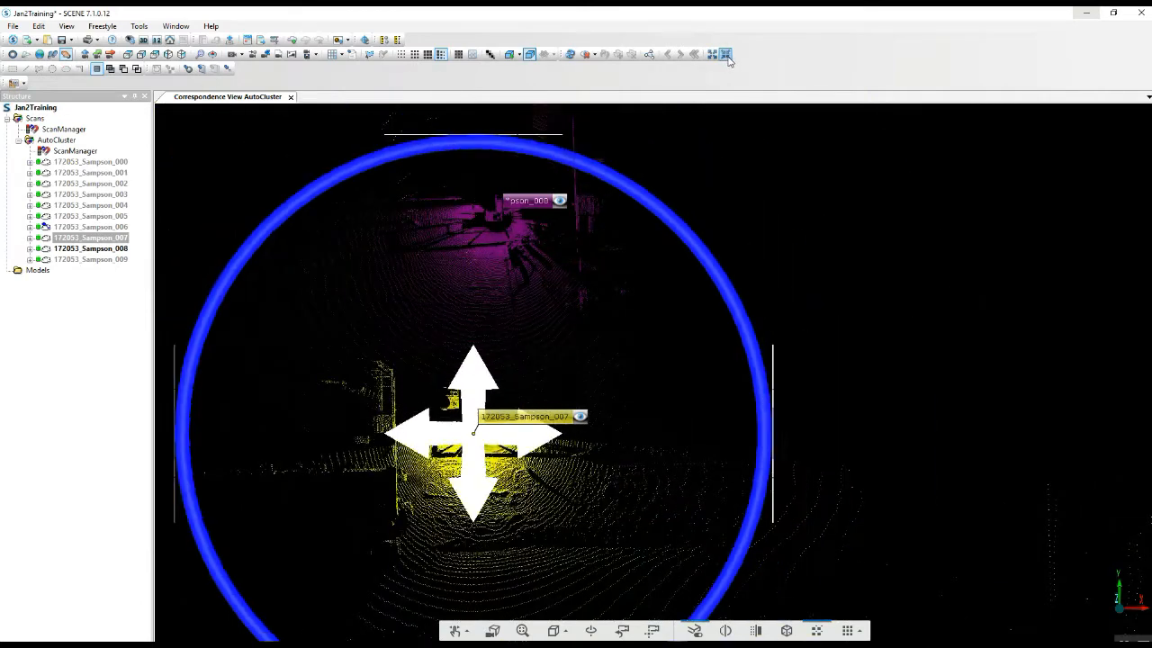
left_click(727, 56)
left_click(726, 56)
left_click(726, 56)
left_click(726, 56)
left_click(727, 55)
left_click(667, 308)
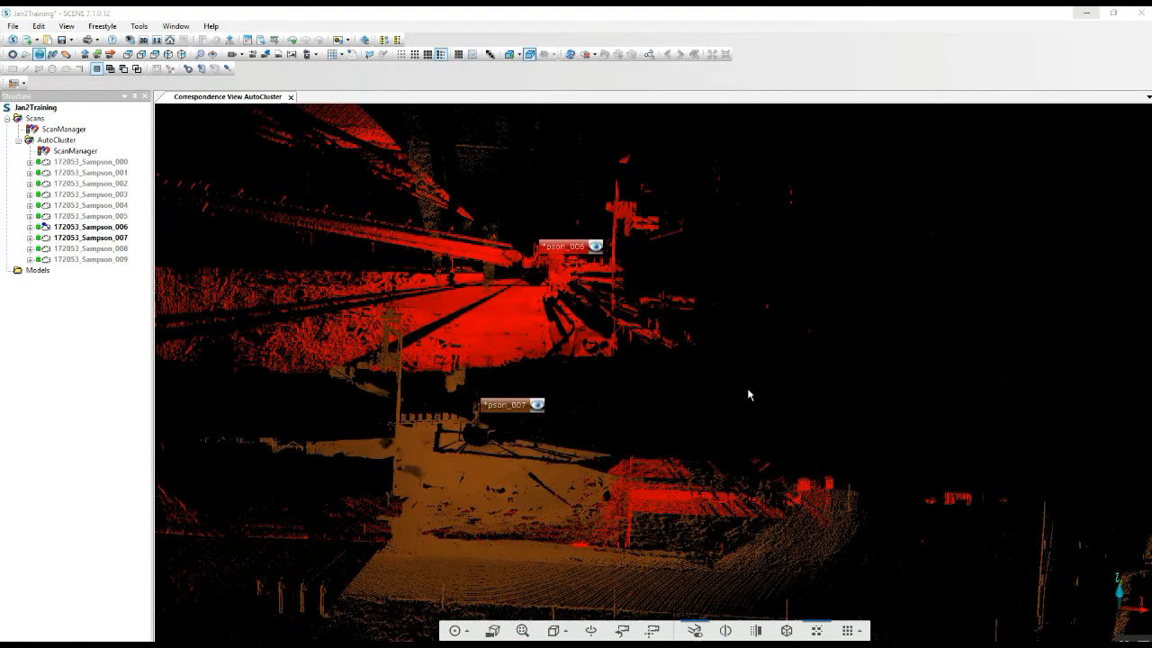
left_click_drag(747, 390, 729, 422)
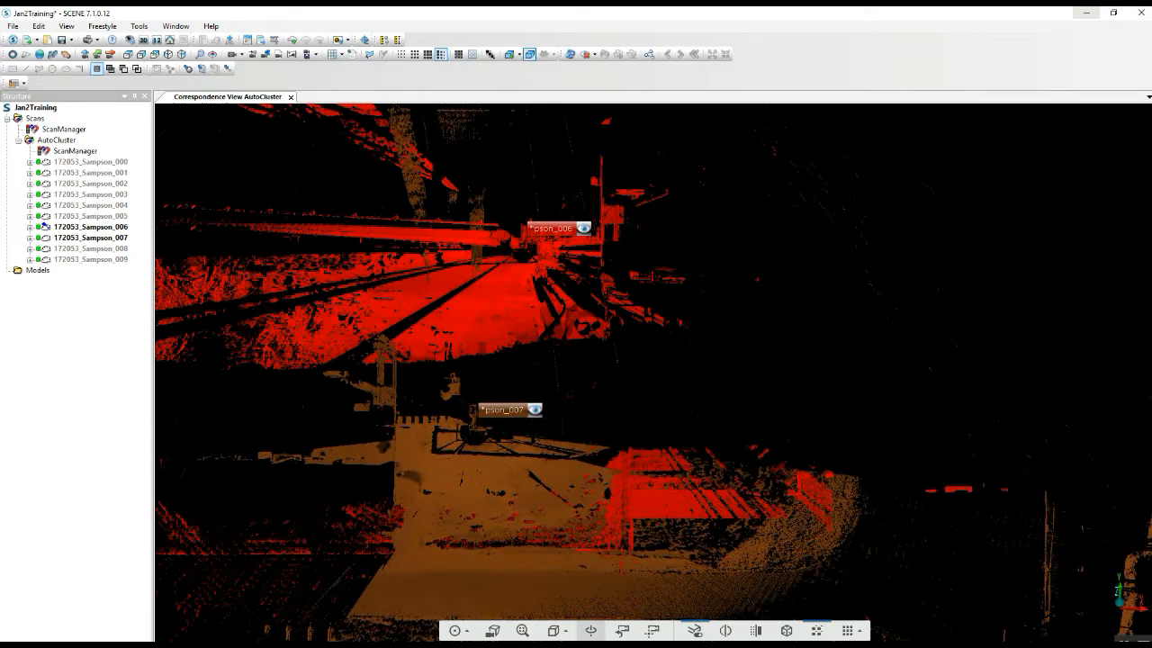
left_click(501, 414)
left_click(727, 54)
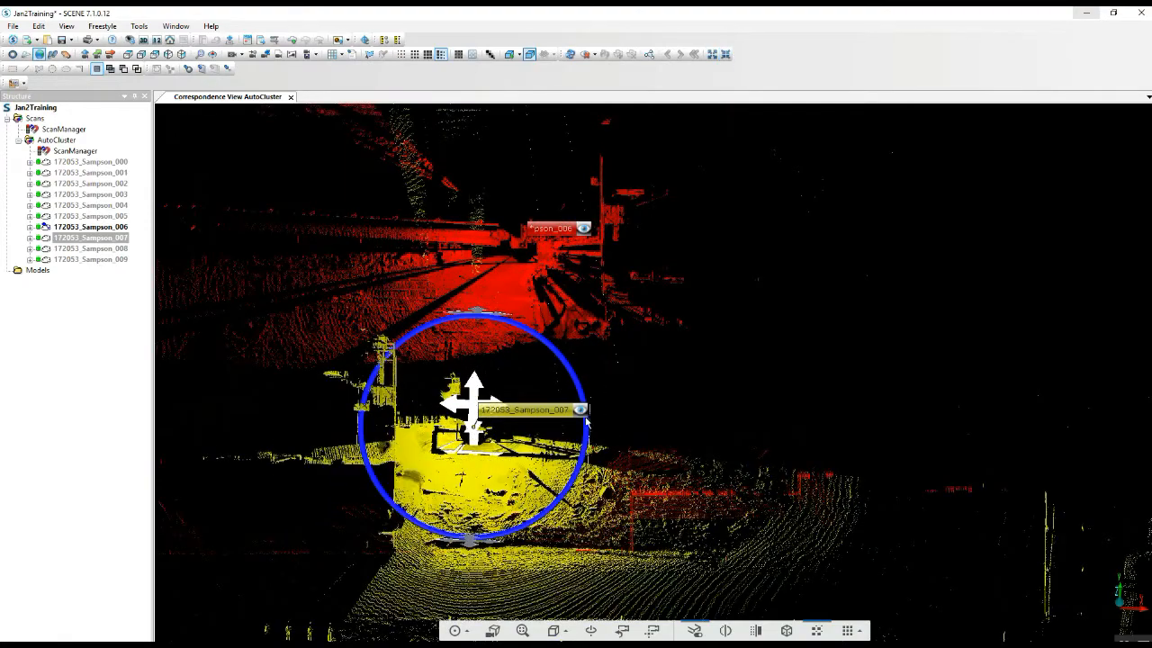
left_click_drag(586, 423, 332, 426)
left_click_drag(478, 458, 528, 306)
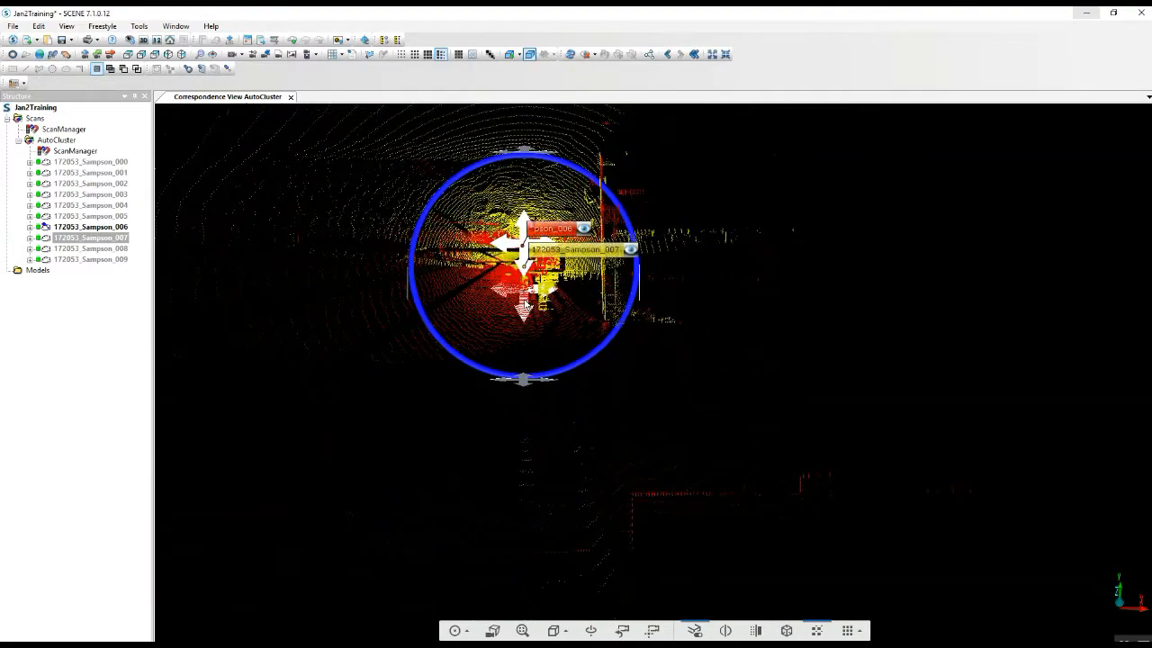
Step: Switch the Correspondence View to the top view and shrink the handles of scan 172053_Sampson_007 for closer alignment with 172053_Sampson_006
middle_click_drag(706, 364, 651, 543)
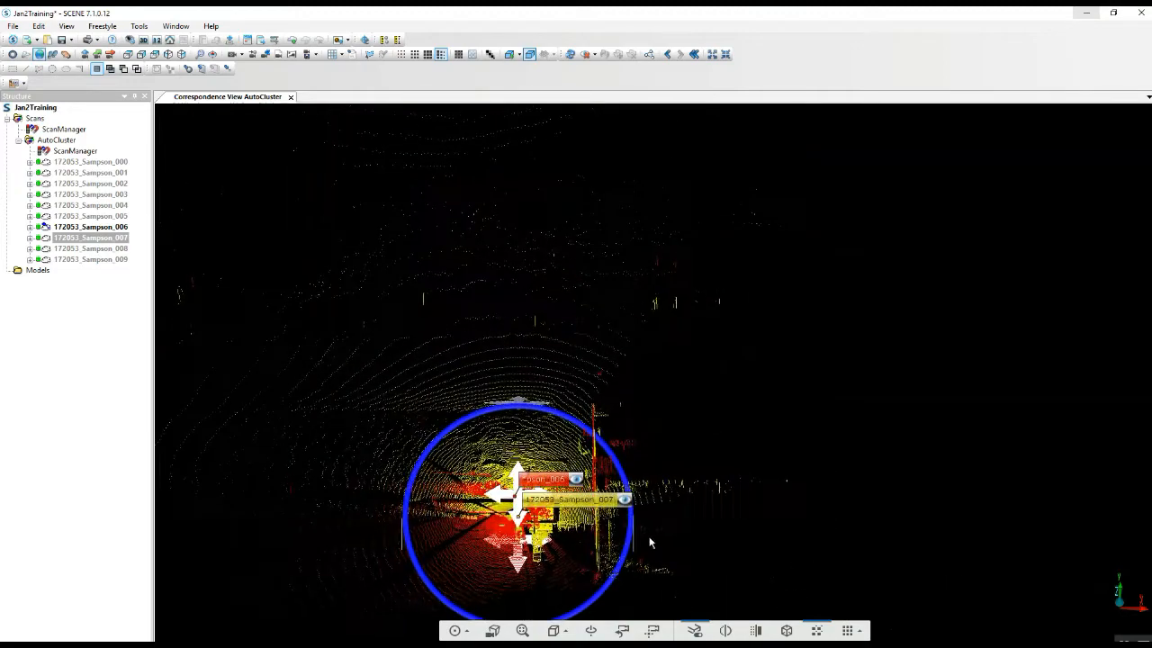
left_click(555, 628)
left_click(571, 469)
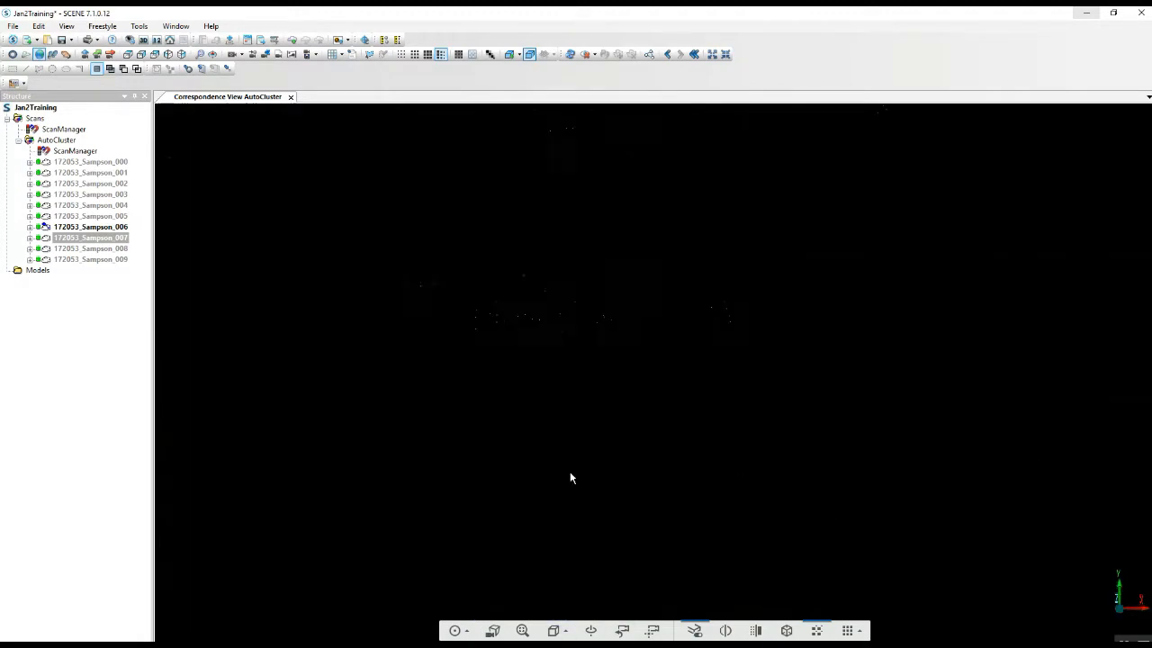
scroll(646, 415, "up", 8)
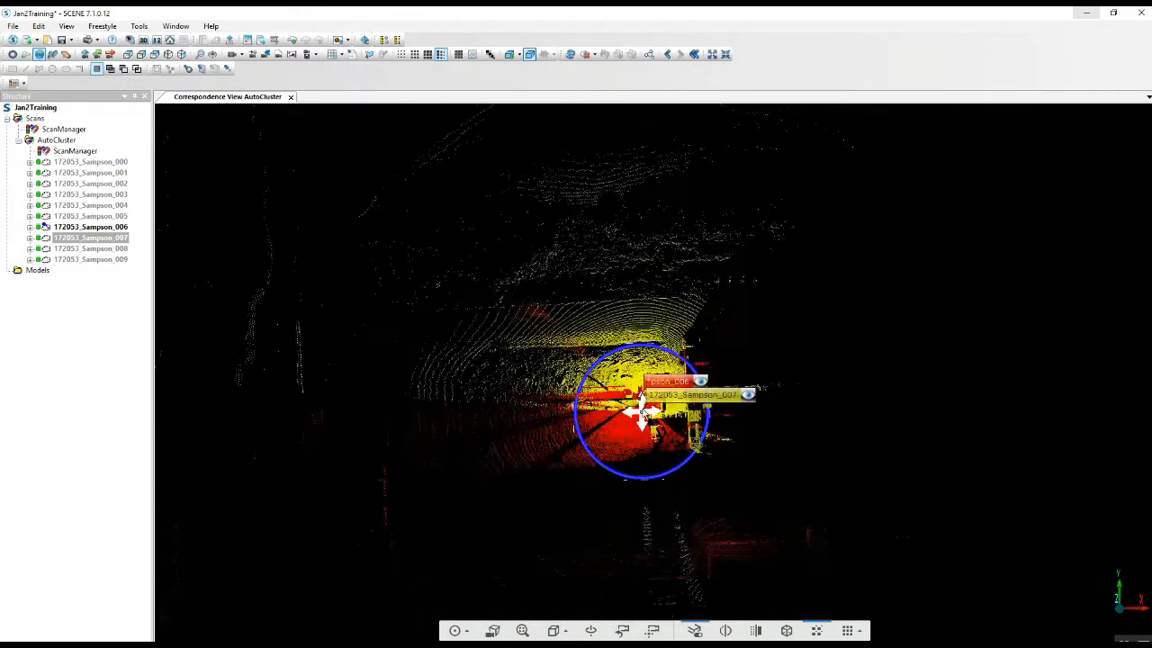
middle_click_drag(664, 378, 540, 273)
scroll(540, 273, "up", 2)
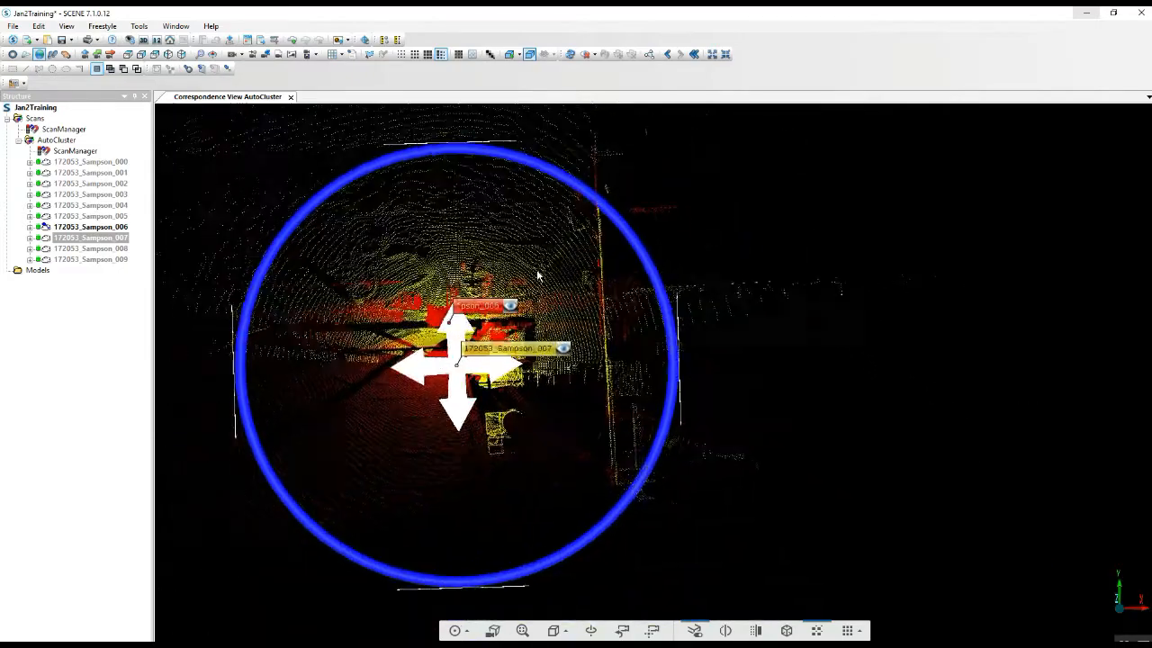
left_click(725, 56)
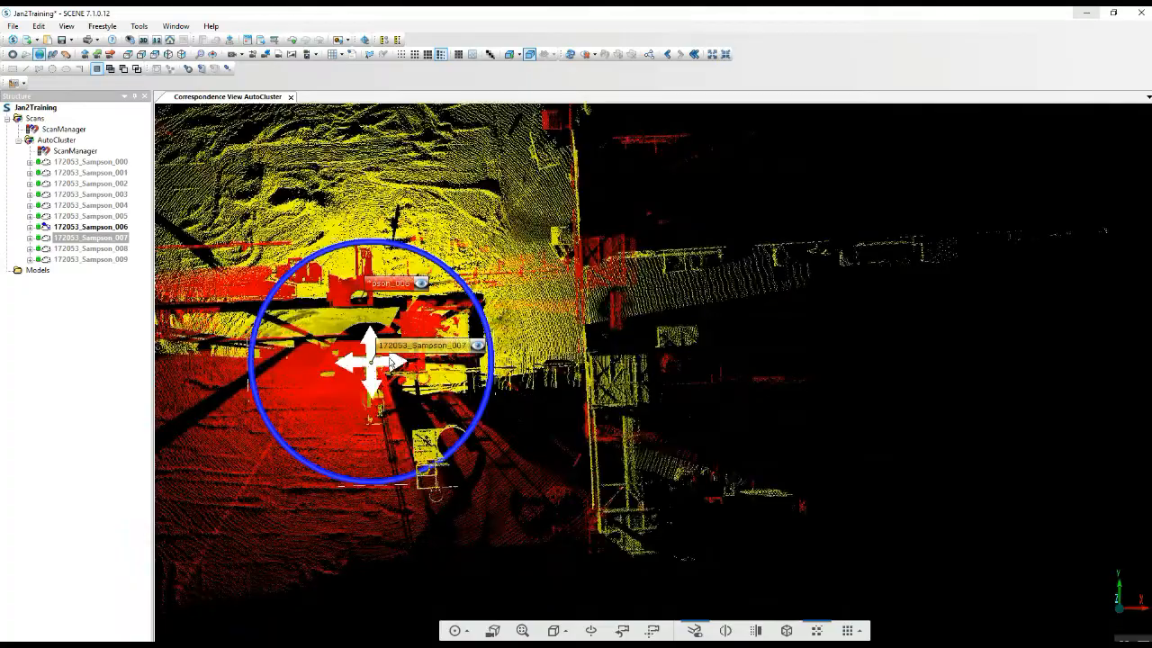
Step: Move scan 172053_Sampson_007 into close alignment with scan 172053_Sampson_006, check the fit from an angled view, and close the Correspondence View
left_click_drag(405, 382, 384, 339)
left_click_drag(590, 274, 626, 263)
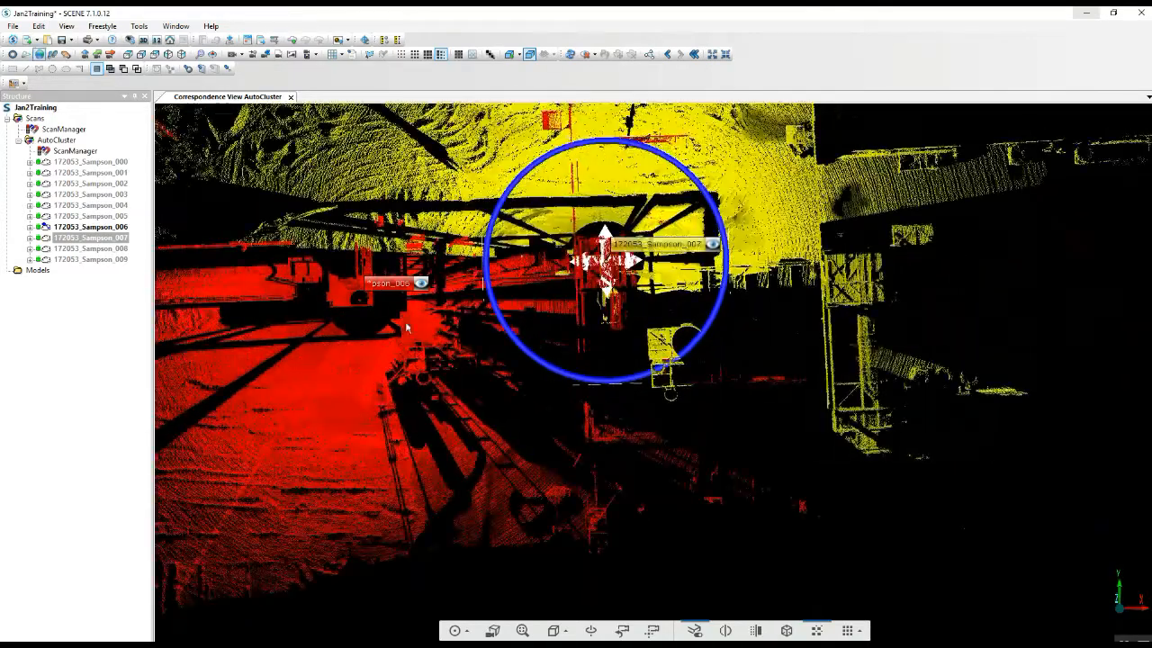
left_click_drag(639, 262, 390, 248)
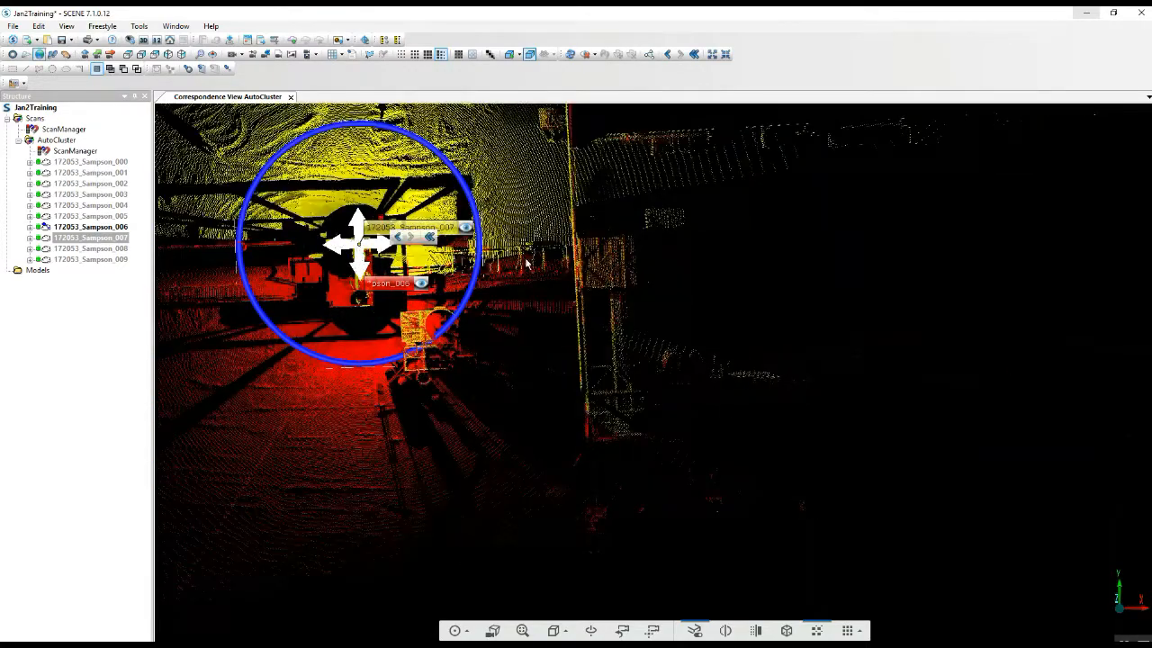
left_click(852, 346)
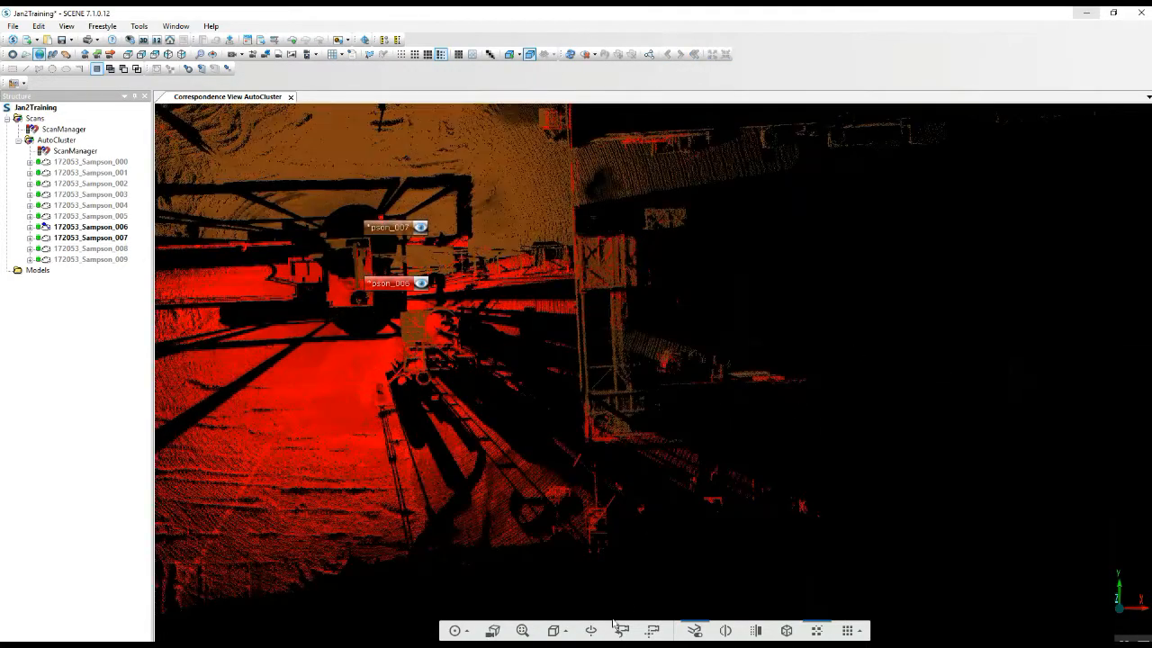
left_click_drag(414, 264, 735, 423)
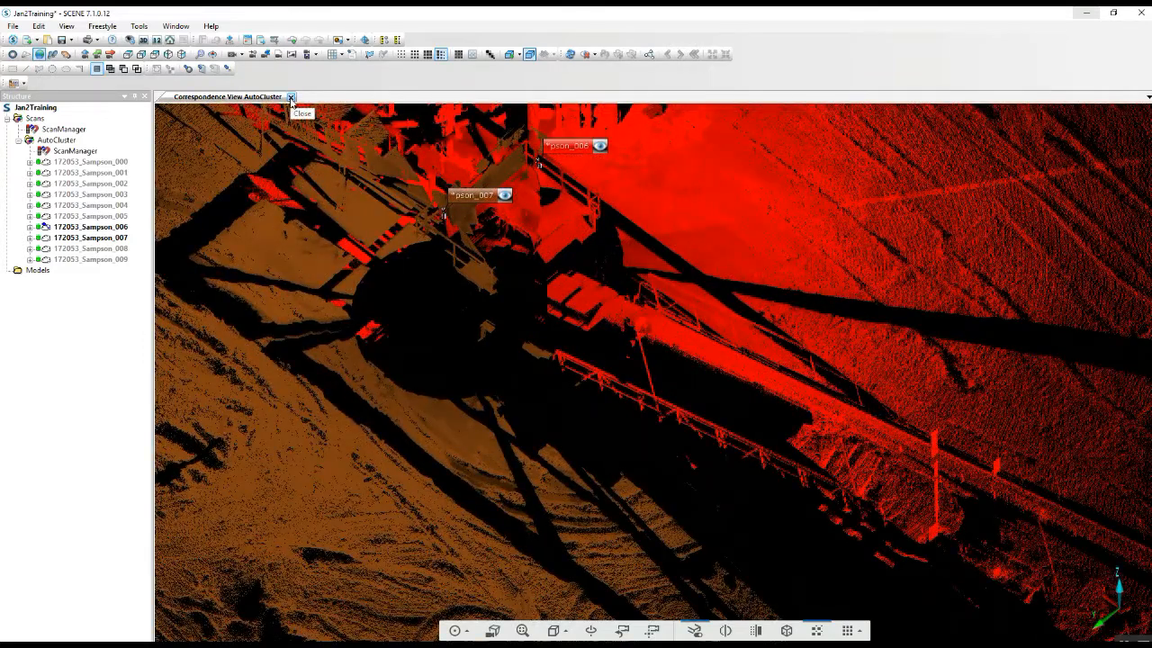
left_click(291, 97)
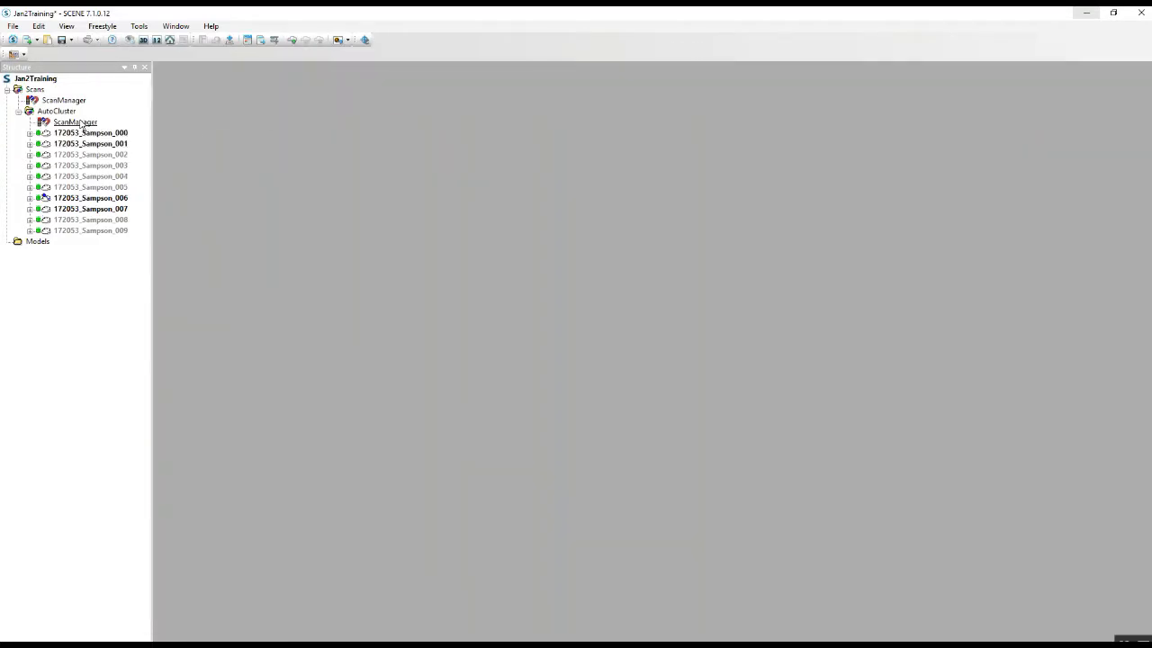
Step: Update the scans of the AutoCluster ScanManager using Cloud to Cloud placement
right_click(82, 124)
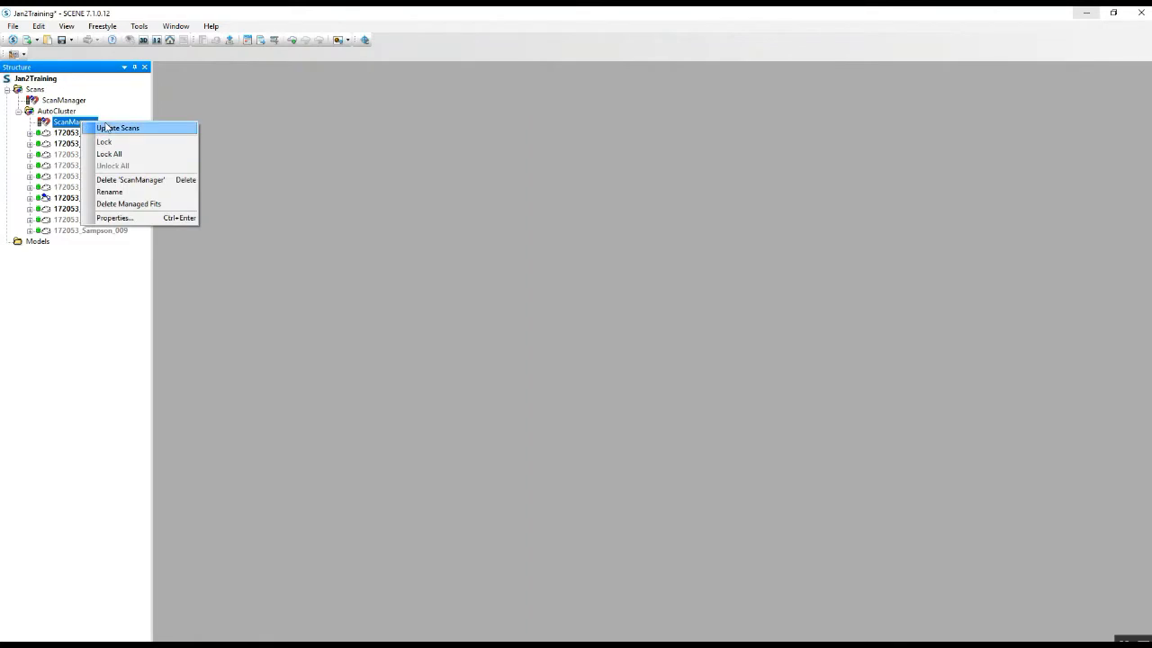
left_click(105, 129)
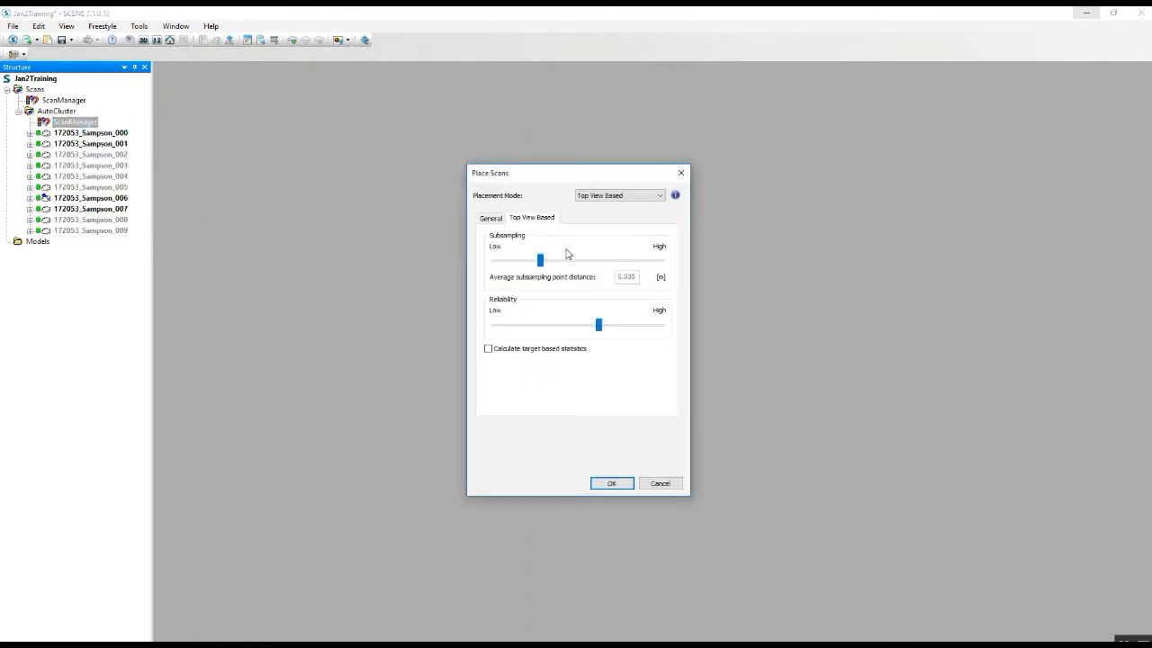
mouse_move(640, 202)
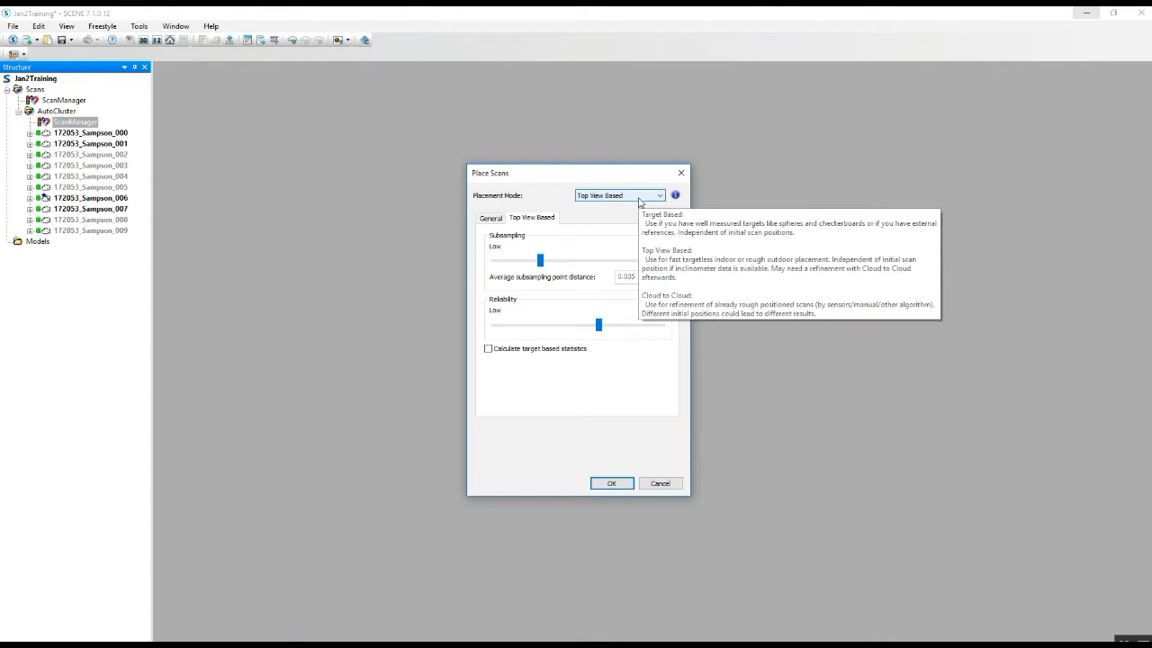
left_click(640, 198)
left_click(639, 223)
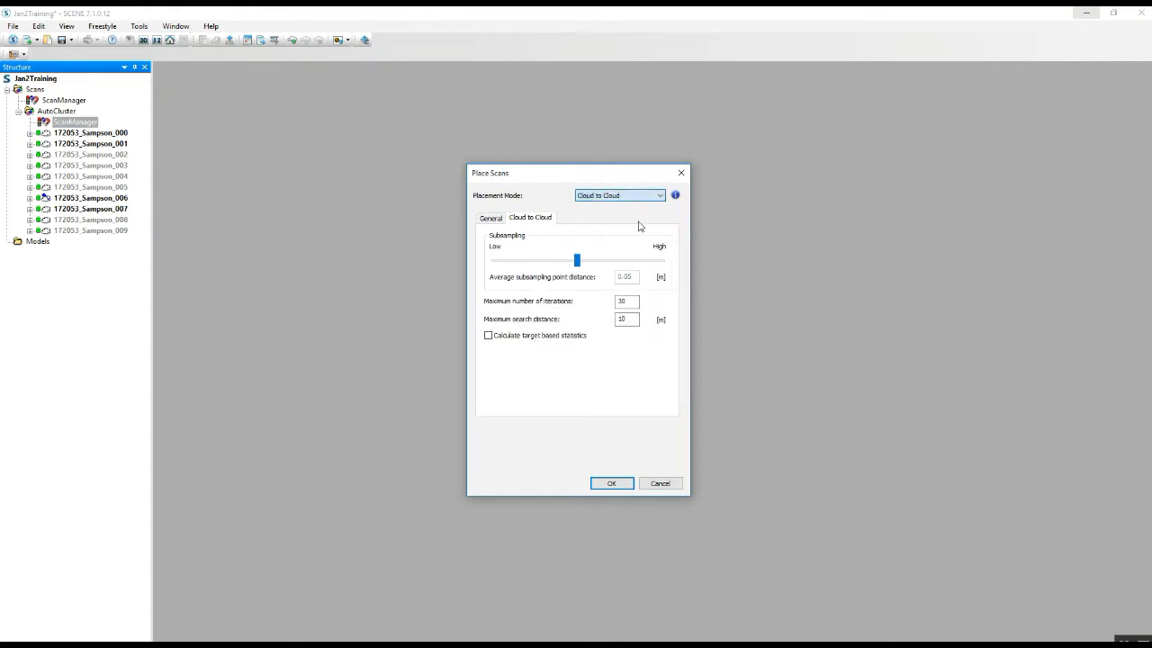
left_click(612, 484)
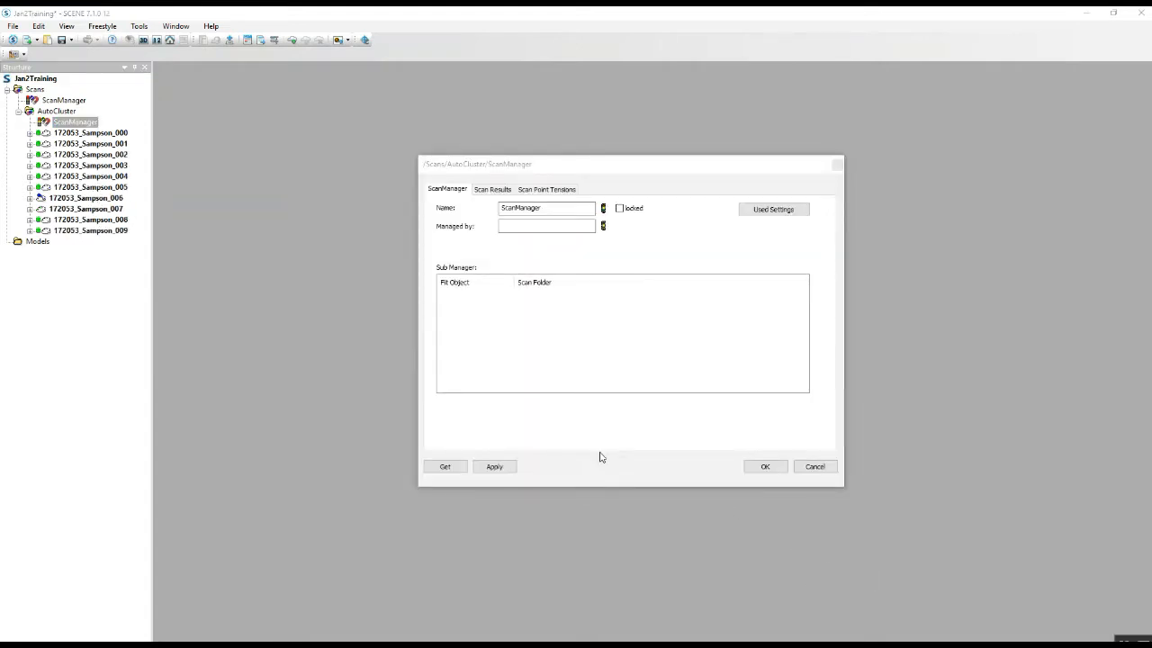
Step: Review the scan results and scan point tensions of the AutoCluster registration, and dismiss the results
left_click(493, 188)
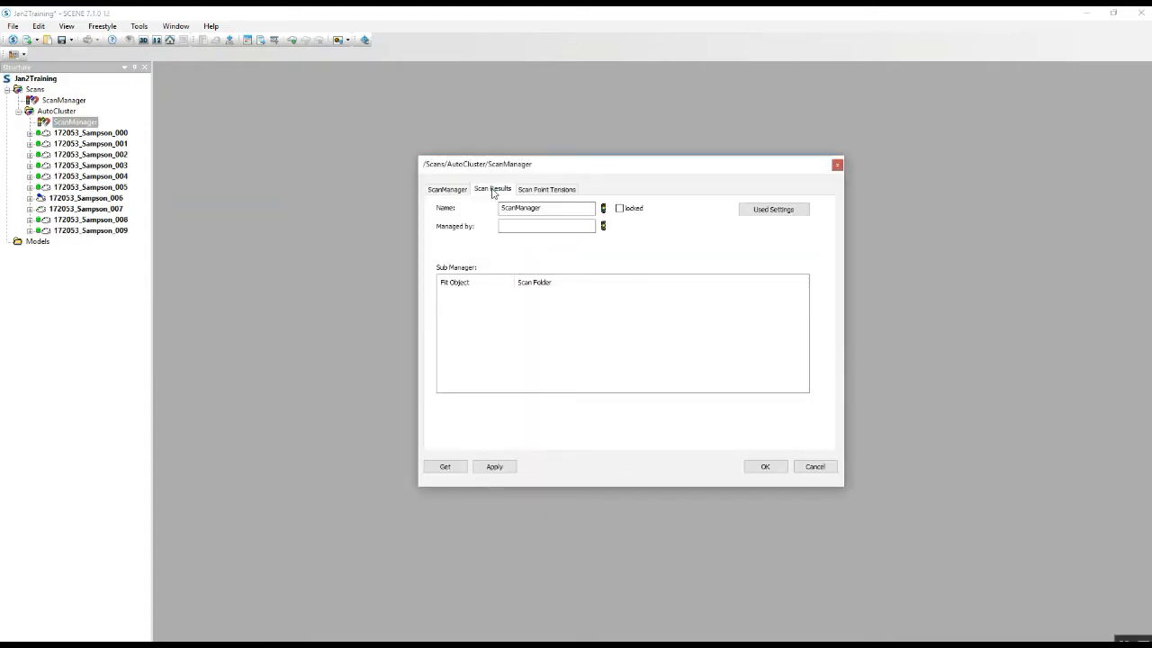
left_click(562, 188)
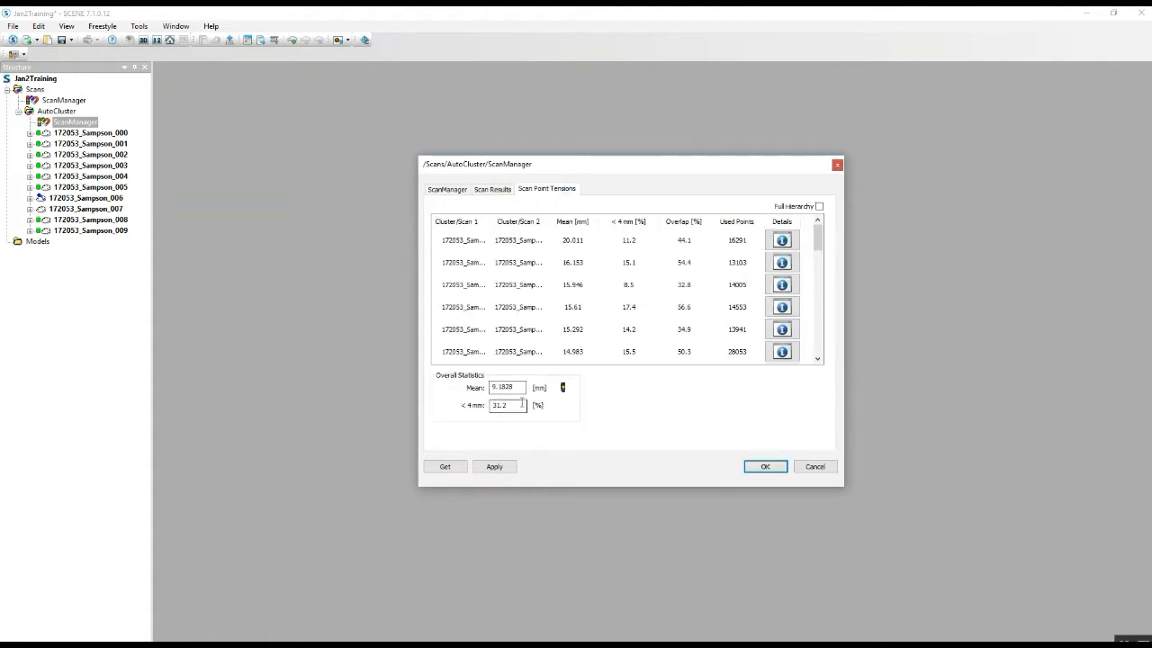
left_click(758, 468)
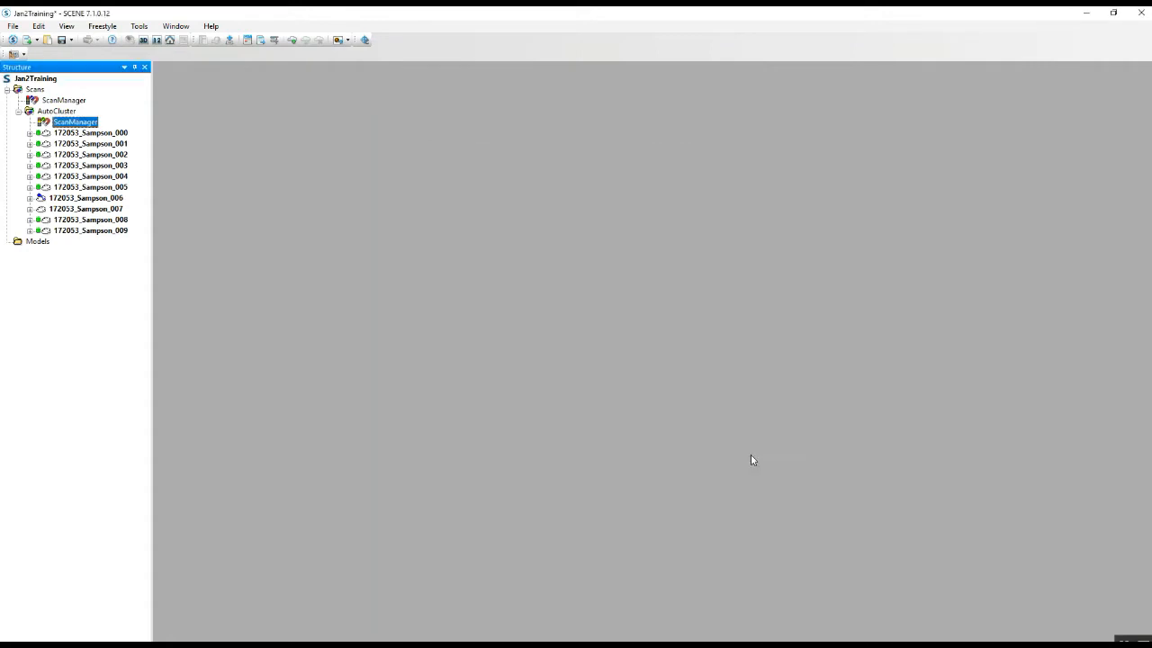
Step: Collapse the AutoCluster and open the placement mode choices for updating scans with the ScanManager directly under Scans
left_click(18, 110)
right_click(56, 100)
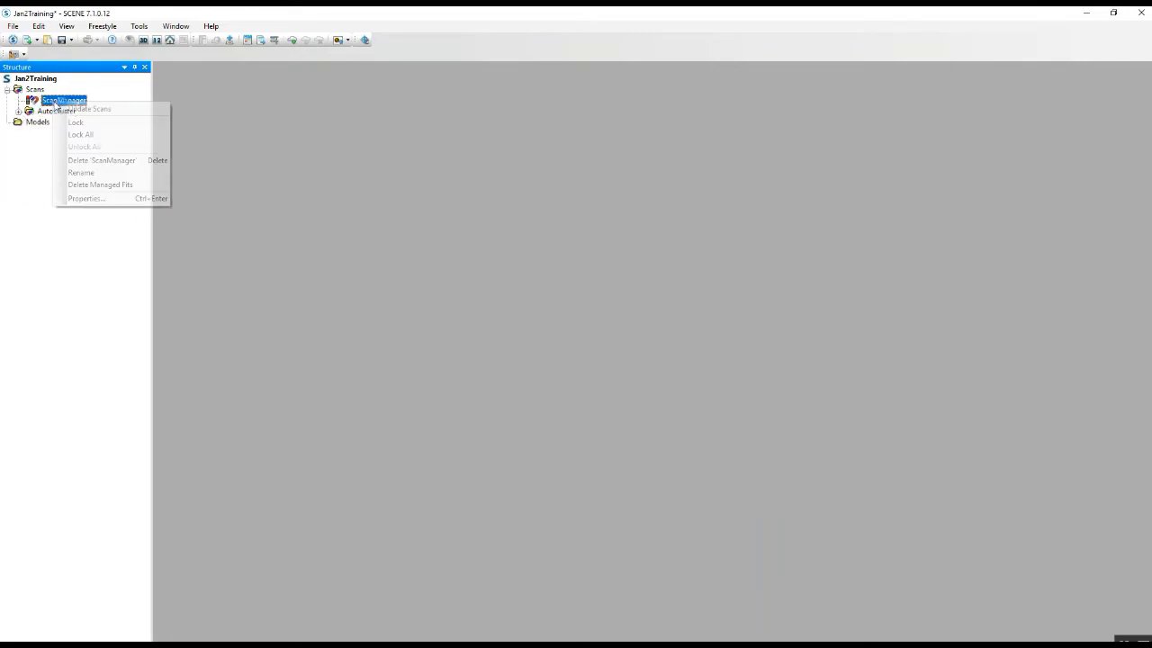
left_click(90, 106)
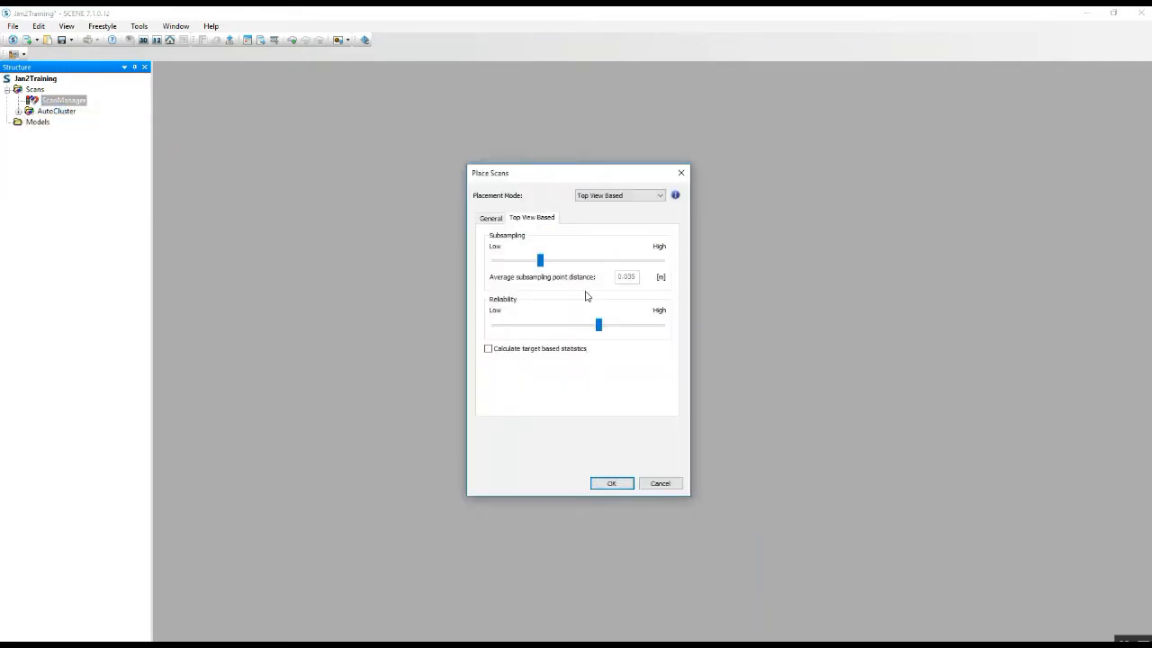
left_click(594, 199)
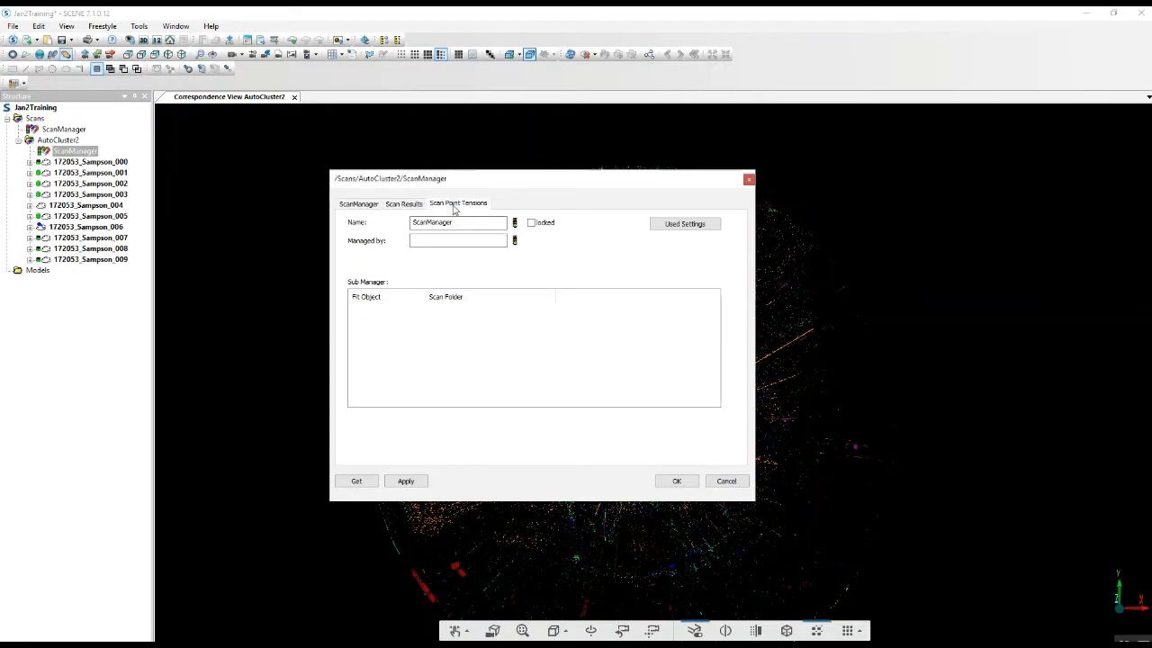
Step: Review the scan point tensions of AutoCluster2, and close the results and its Correspondence View
left_click(457, 203)
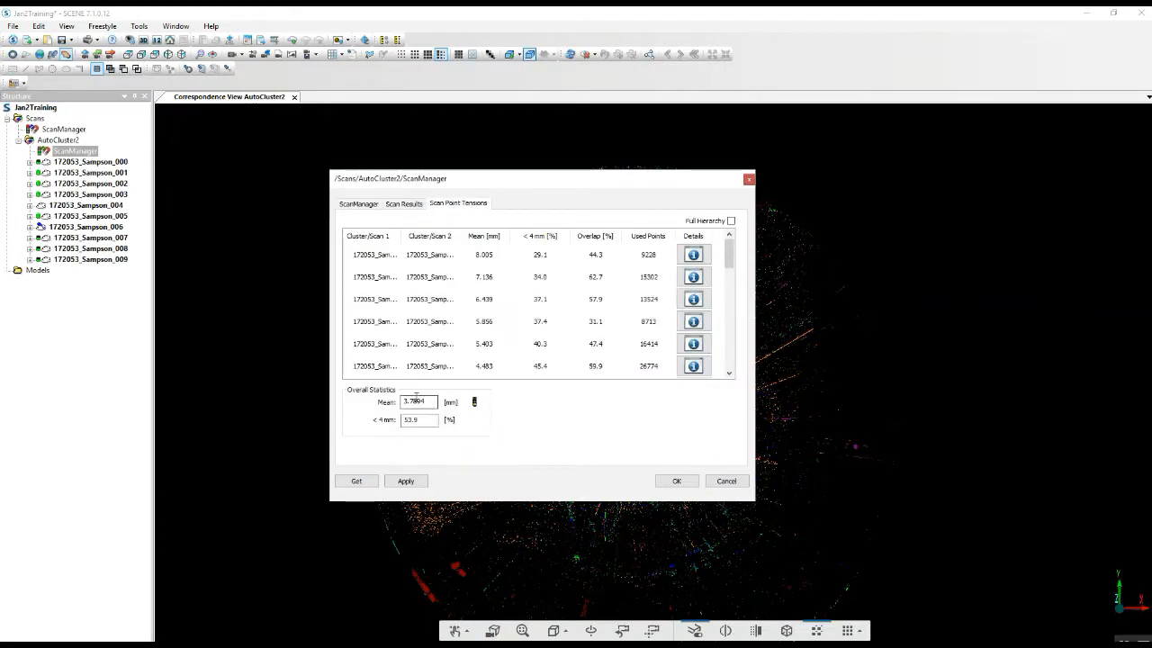
left_click(686, 482)
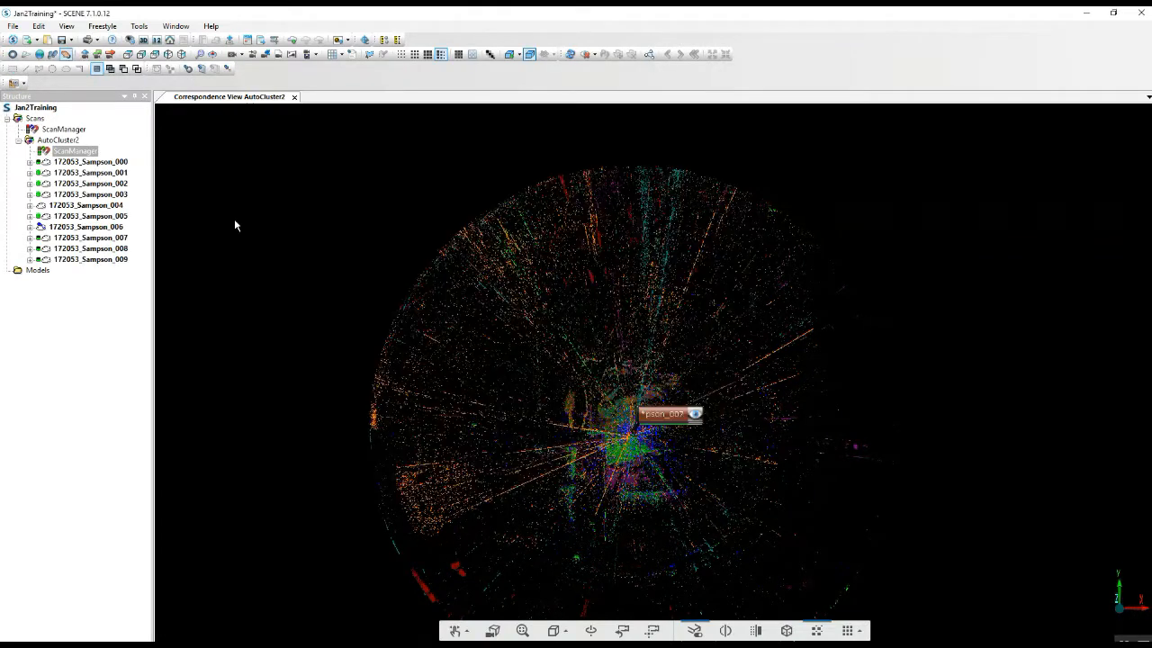
left_click(294, 97)
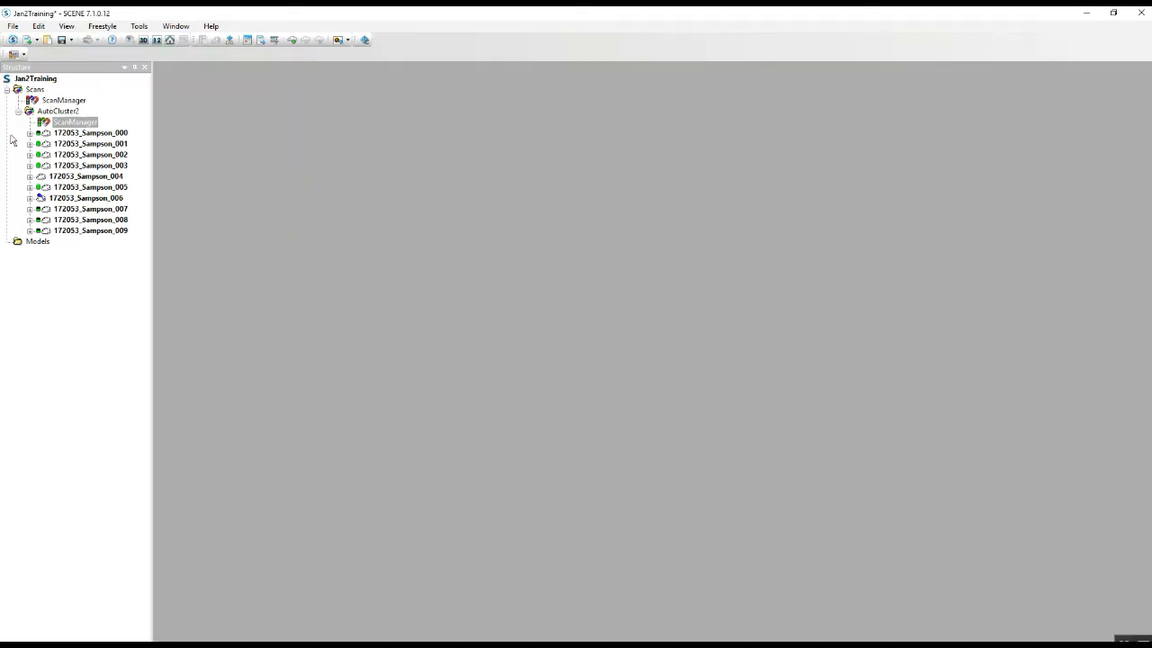
Step: Lock the ScanManager inside AutoCluster2
left_click(18, 111)
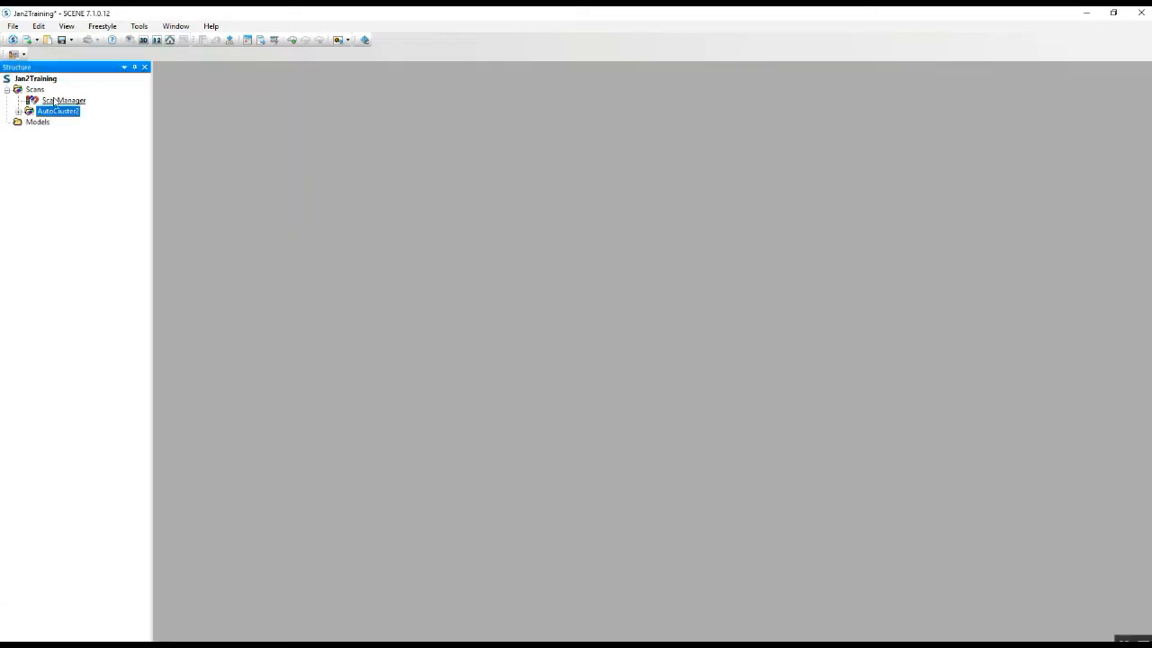
left_click(18, 111)
right_click(56, 120)
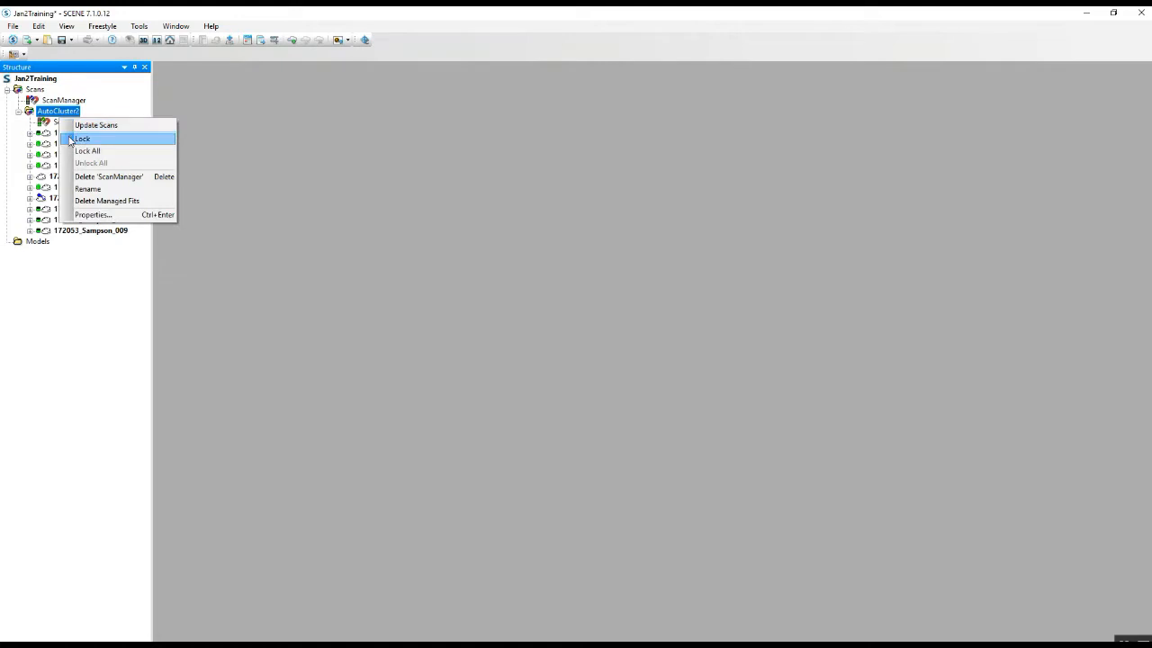
left_click(70, 137)
Step: Update the ScanManager directly under Scans using Cloud to Cloud placement, and lock it
right_click(72, 102)
left_click(103, 109)
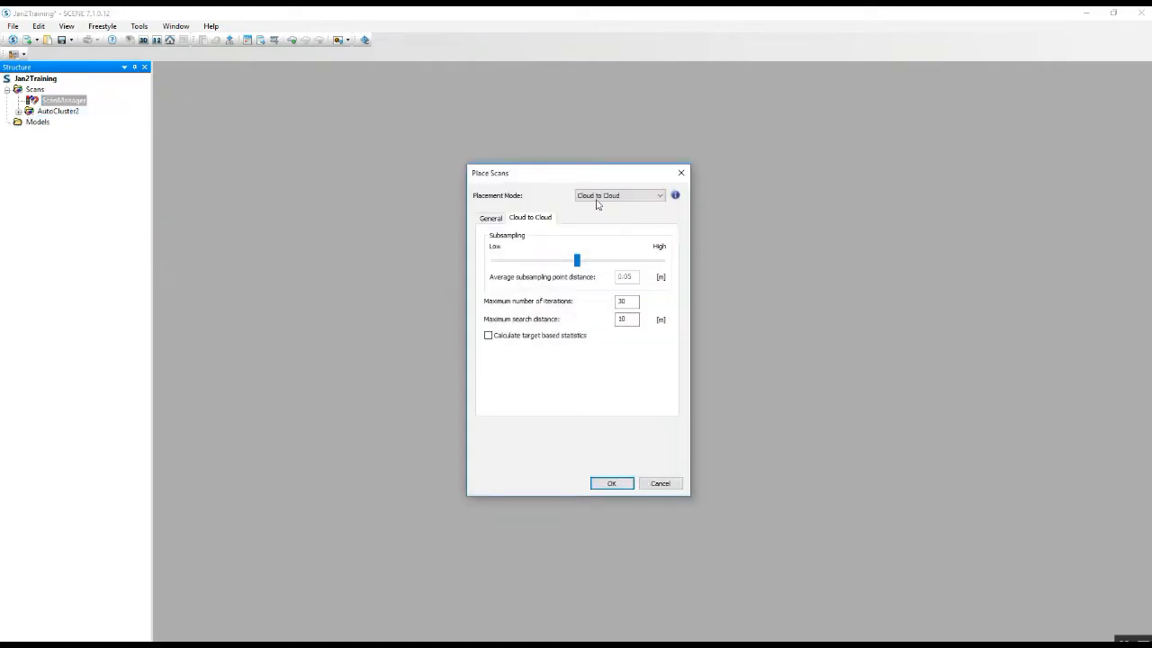
left_click(609, 484)
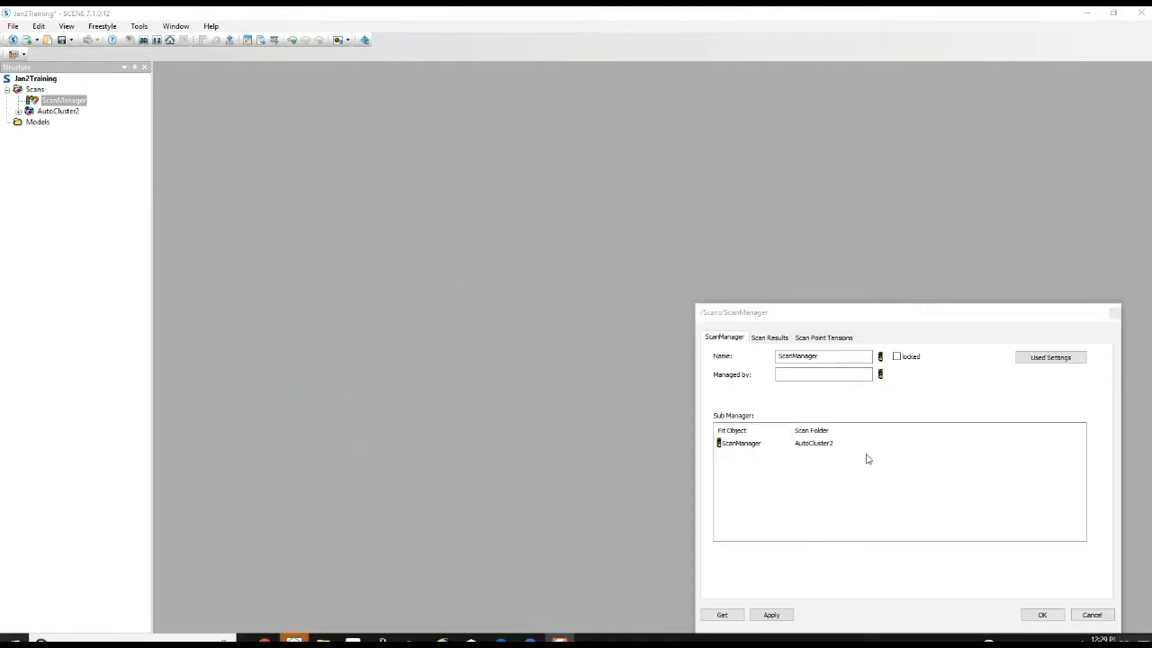
left_click_drag(924, 310, 536, 177)
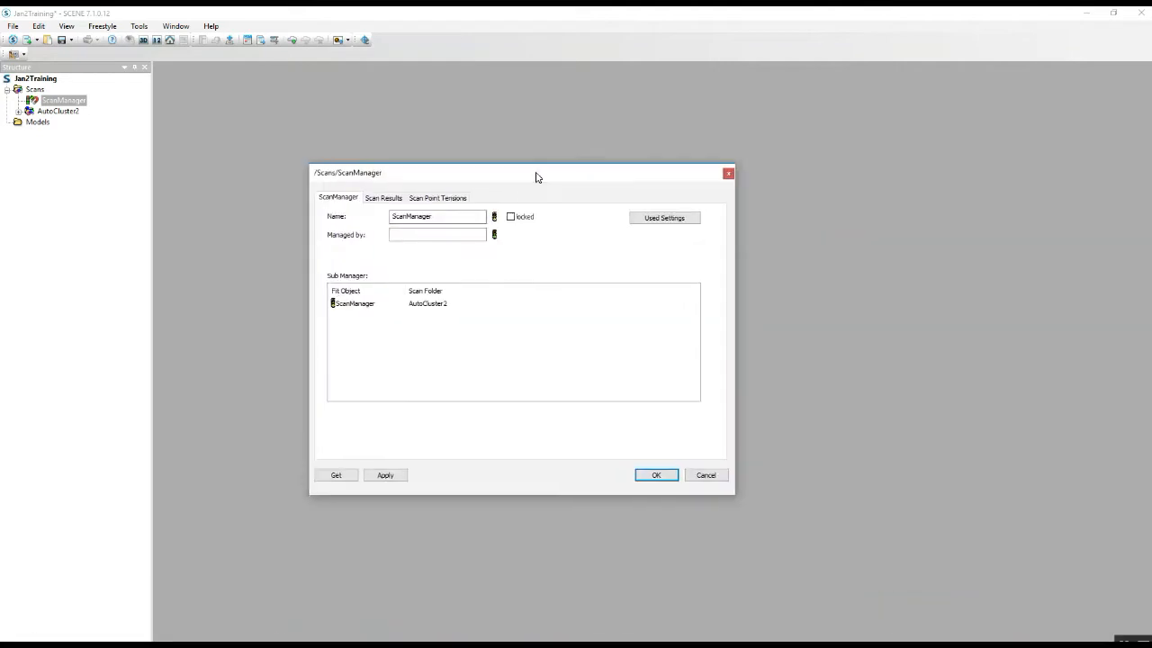
left_click(656, 476)
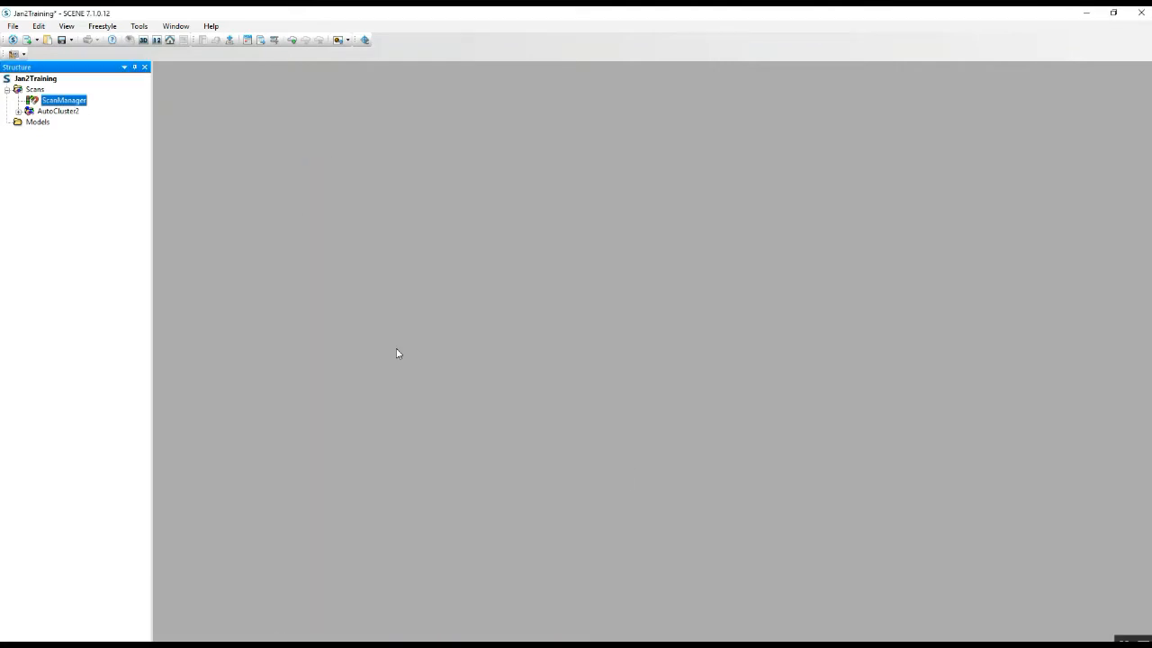
right_click(75, 100)
left_click(90, 116)
Step: Expand AutoCluster2 and open scan 172053_Sampson_000 for viewing
left_click(57, 112)
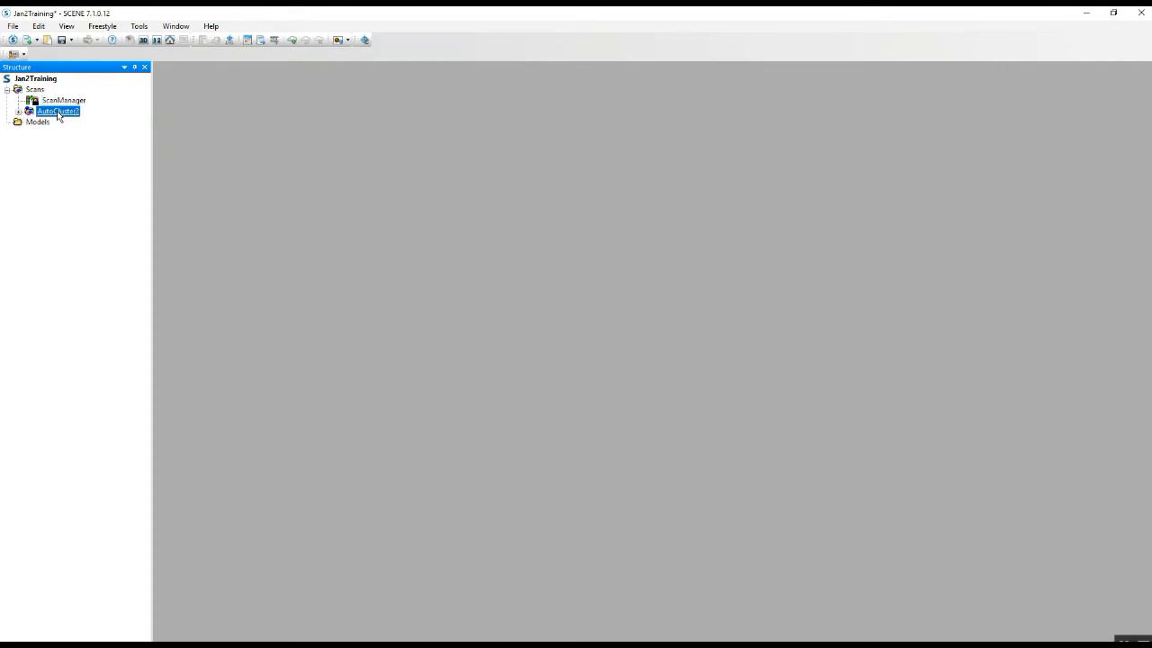
left_click(19, 110)
double_click(81, 132)
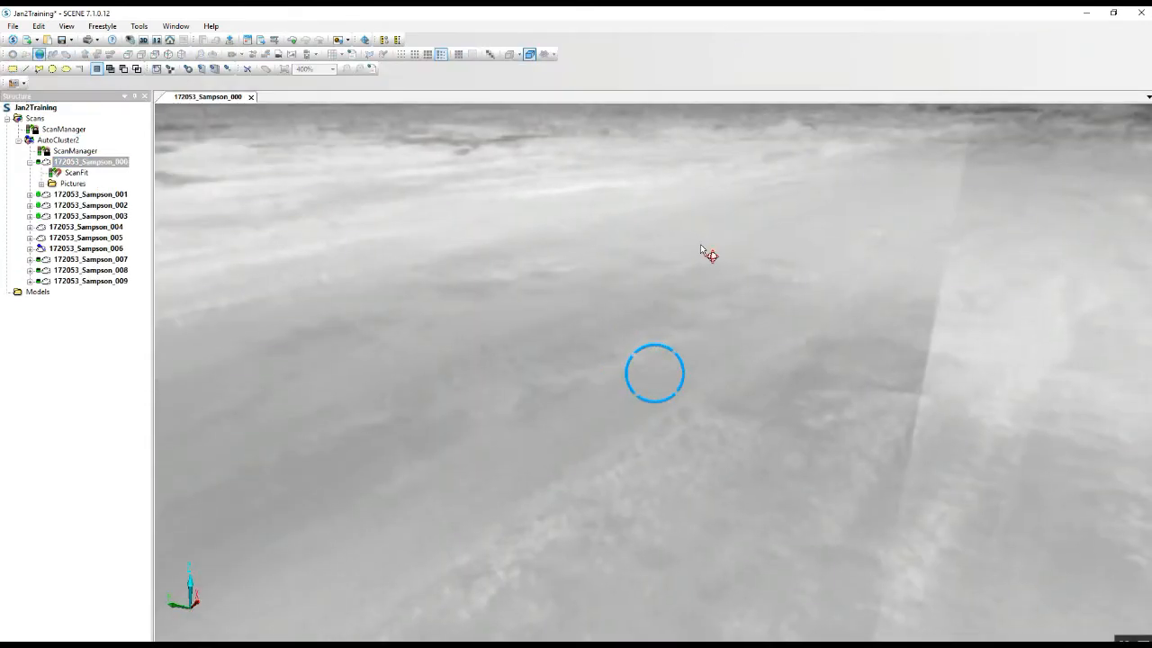
Step: Measure the distance between the base and the top of the conveyor support tower's front leg behind the boxed-in support
left_click_drag(700, 244, 566, 326)
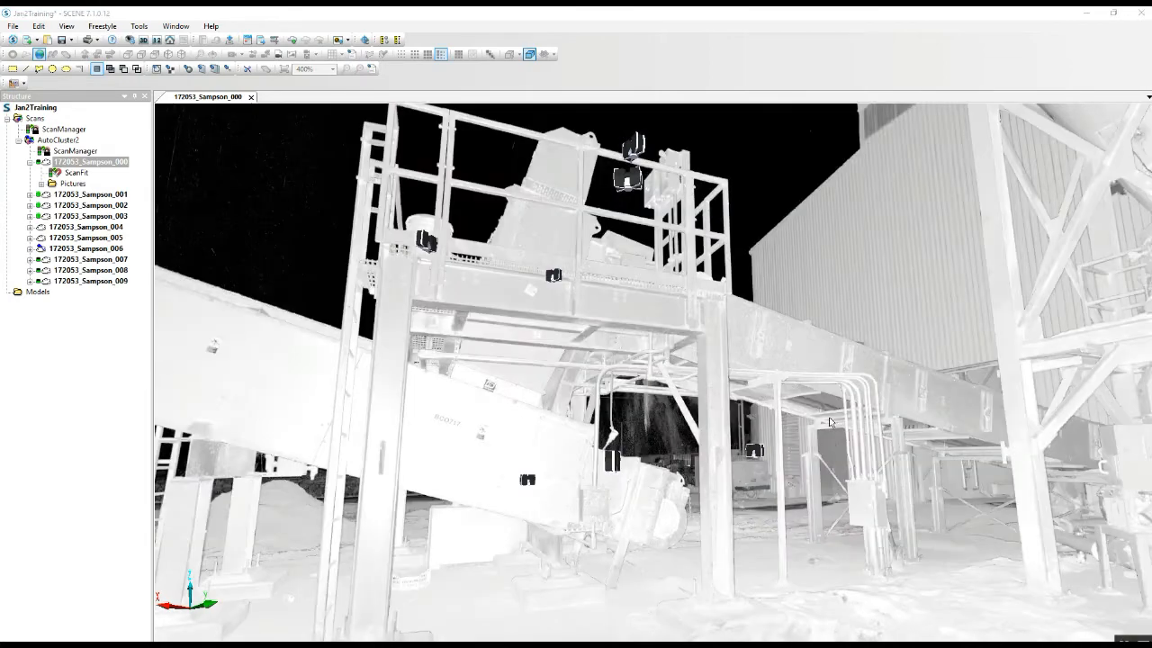
left_click_drag(829, 420, 1017, 395)
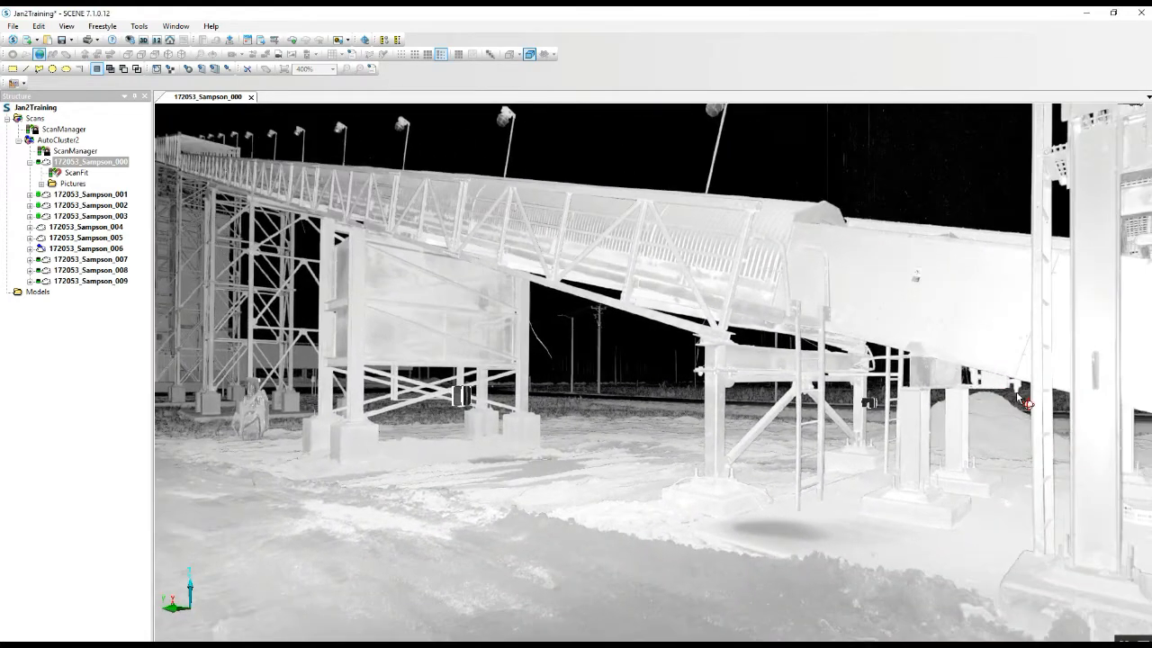
left_click_drag(703, 421, 752, 416)
scroll(680, 431, "up", 3)
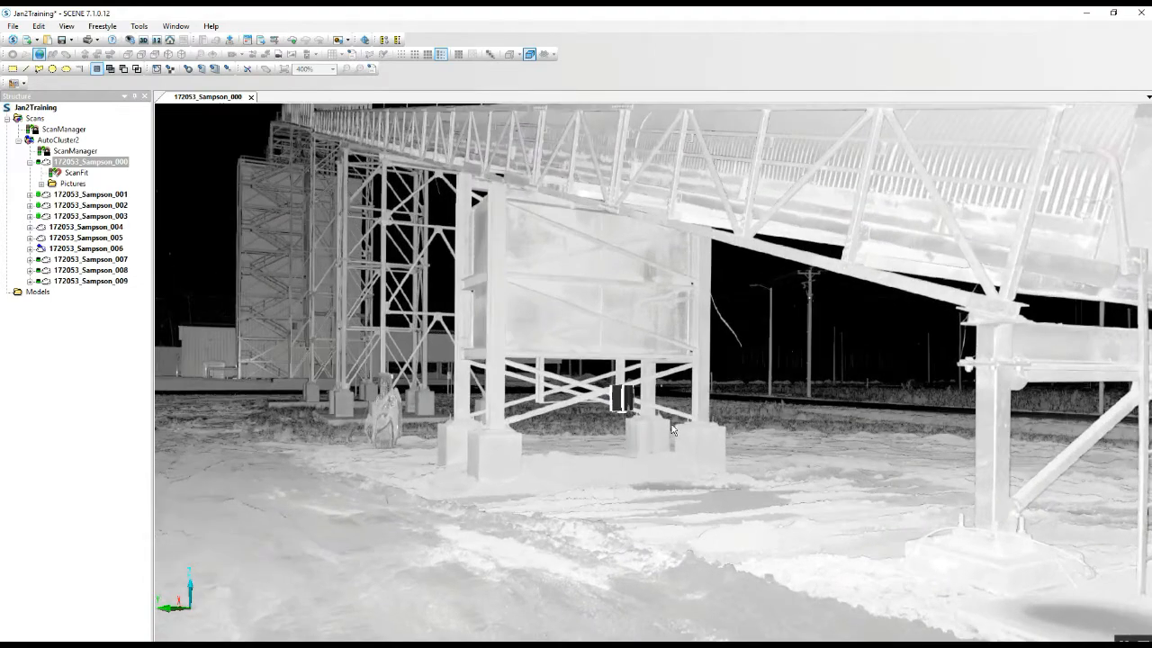
scroll(547, 413, "up", 3)
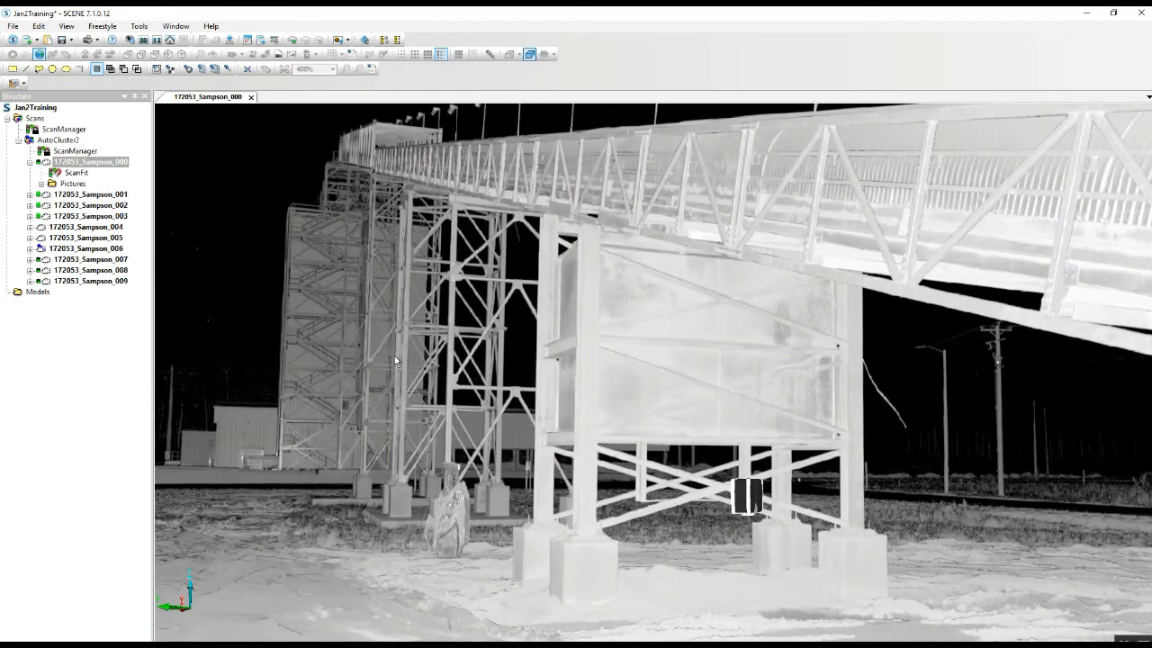
left_click(397, 40)
left_click(402, 519)
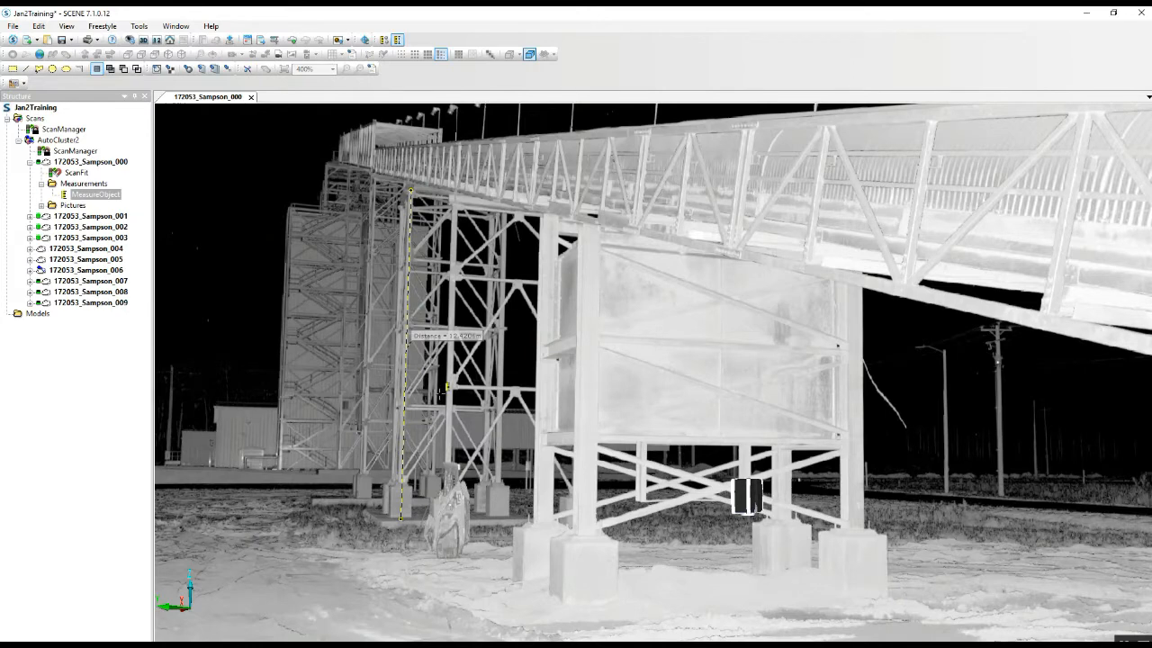
key("Escape")
Step: Configure the tower leg measurement to show its vertical distance along with the overall distance
double_click(452, 340)
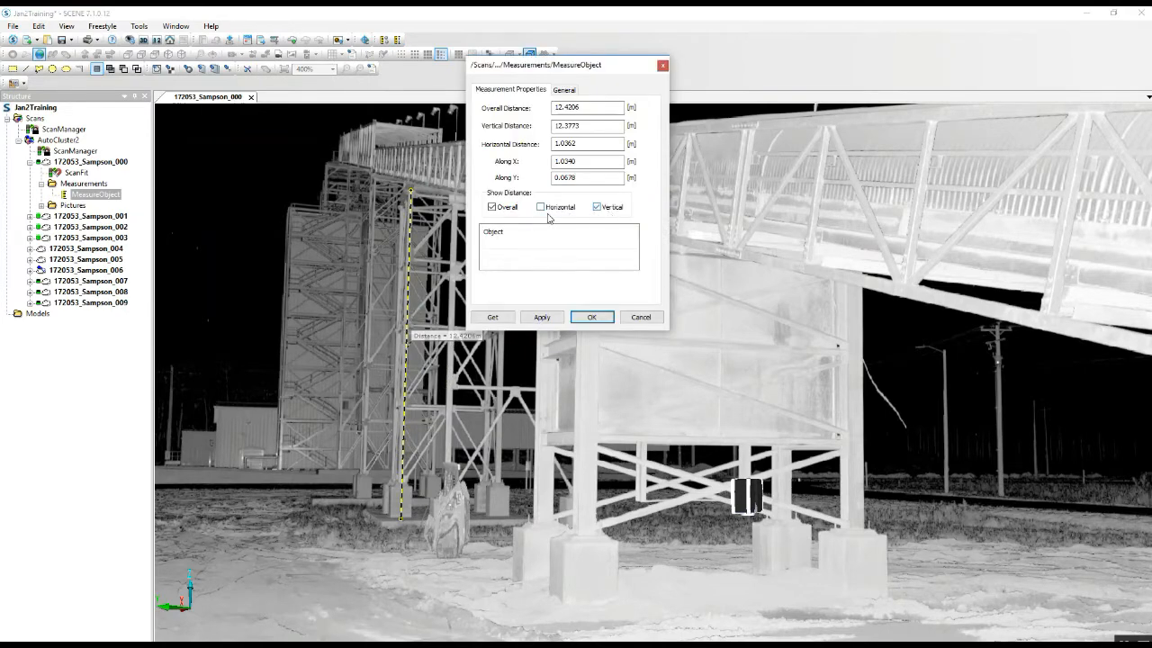
left_click(591, 318)
Step: Select a narrow rectangular area of scan points enclosing the measured tower leg from top to base
scroll(423, 428, "up", 3)
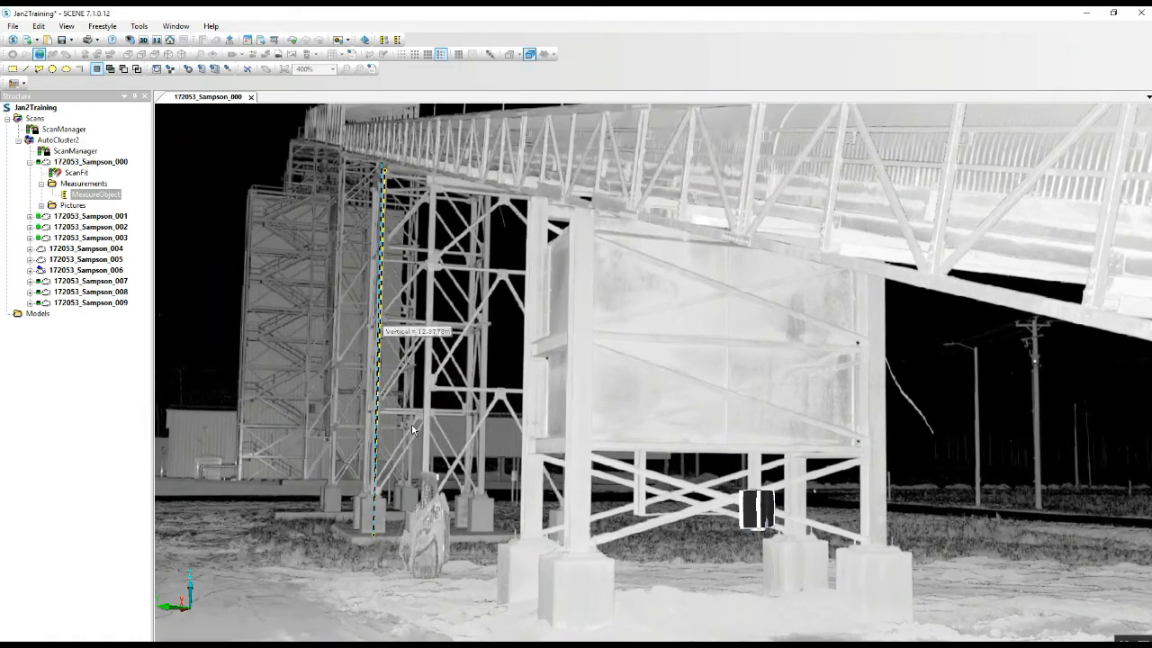
left_click(12, 69)
left_click_drag(369, 152, 407, 567)
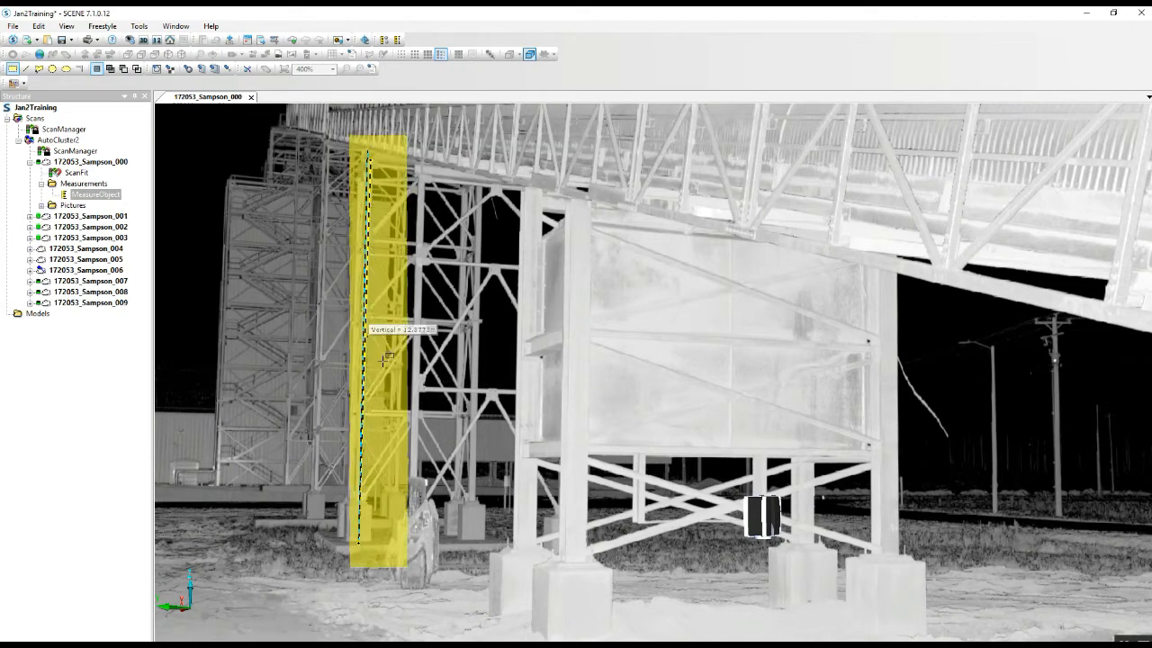
Step: Open the selected tower leg points in a 3D view and examine the measurement line against the leg up close
right_click(385, 362)
mouse_move(443, 369)
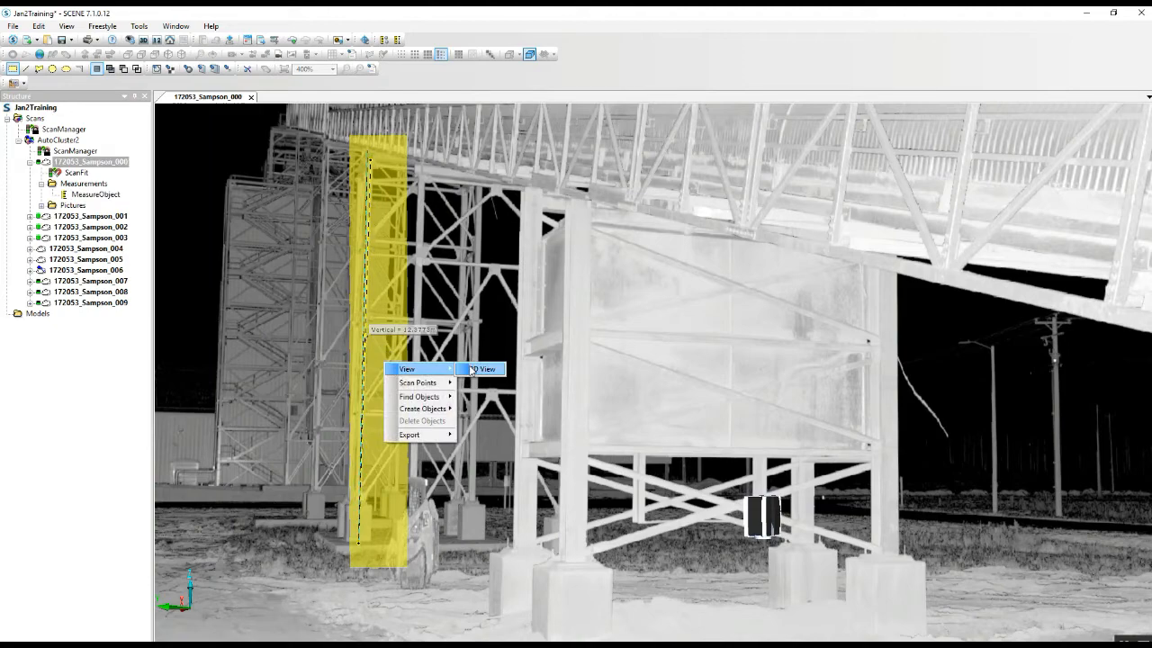
left_click(480, 370)
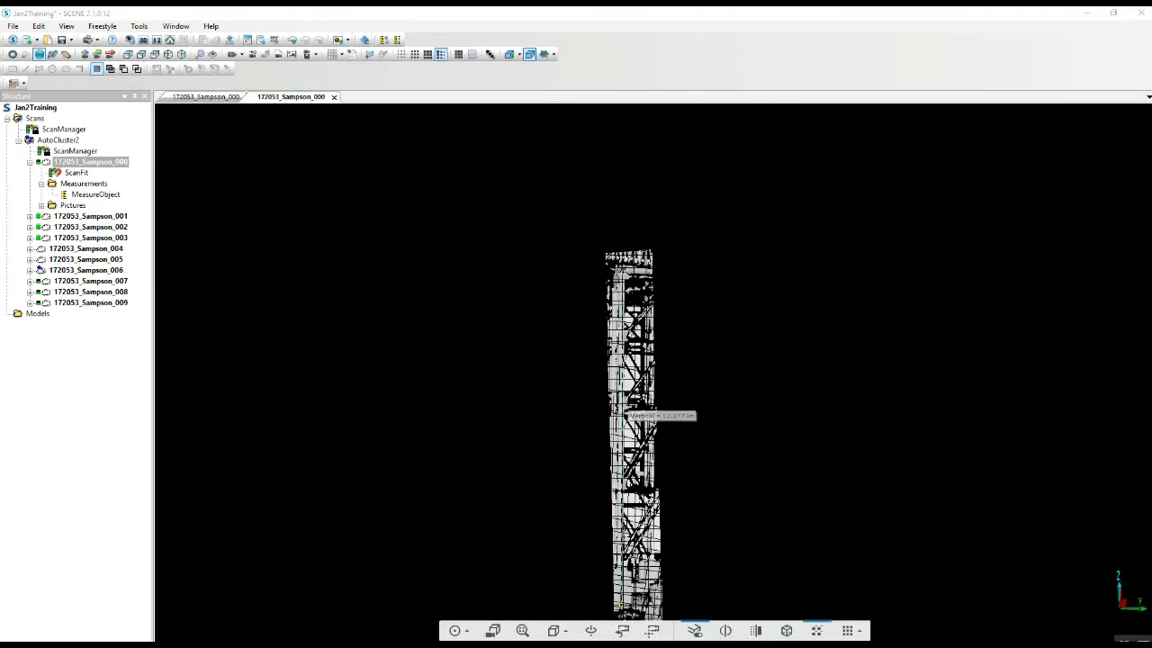
left_click_drag(644, 494, 642, 435)
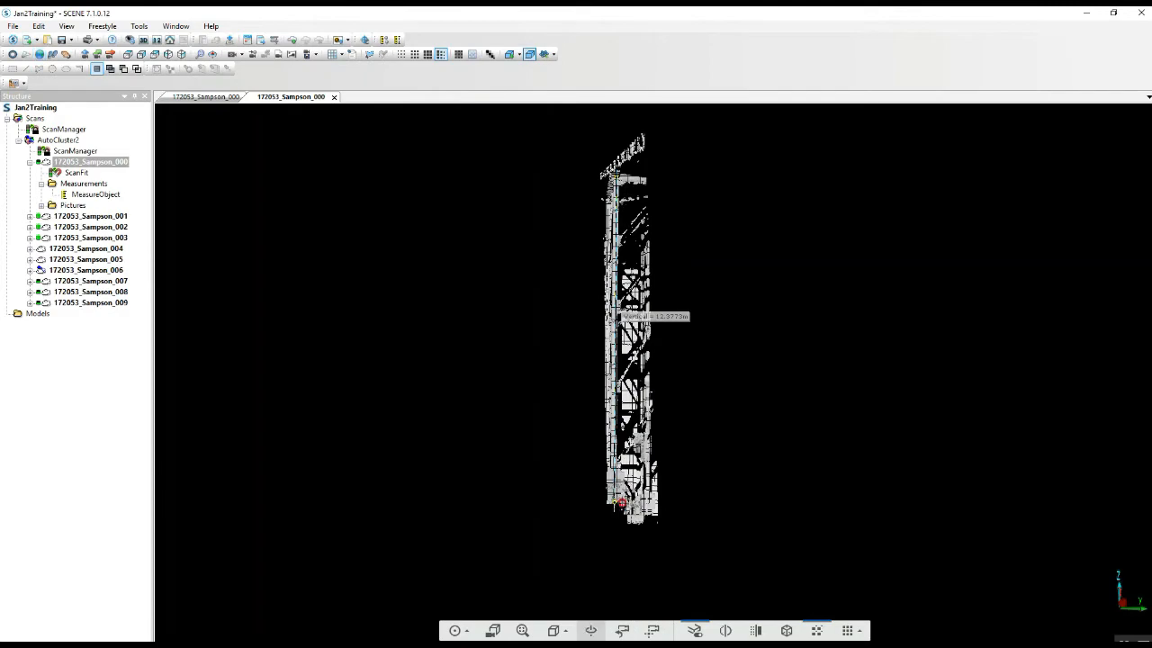
left_click_drag(628, 494, 598, 465)
right_click_drag(524, 358, 560, 512)
scroll(568, 416, "up", 3)
scroll(527, 296, "up", 4)
right_click_drag(542, 268, 625, 394)
scroll(624, 385, "up", 3)
scroll(622, 385, "up", 2)
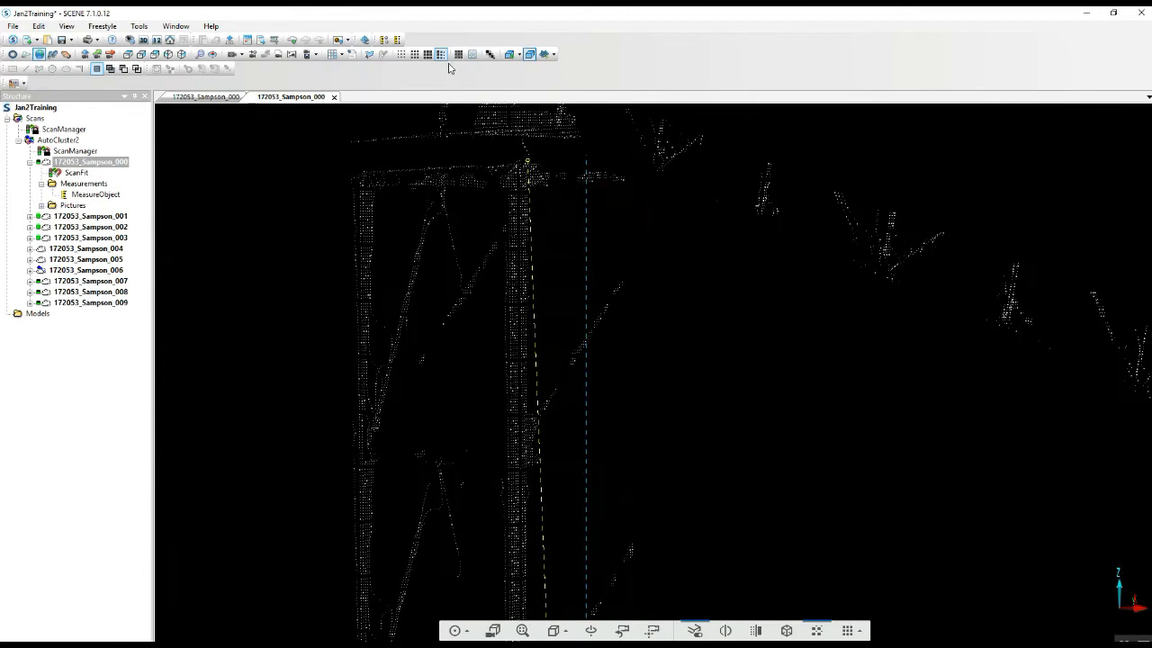
Step: Reduce the tower points to the smallest display size, inspect the vertical measurement from farther away, and close the 3D view
left_click(400, 54)
scroll(577, 208, "down", 5)
scroll(601, 253, "down", 5)
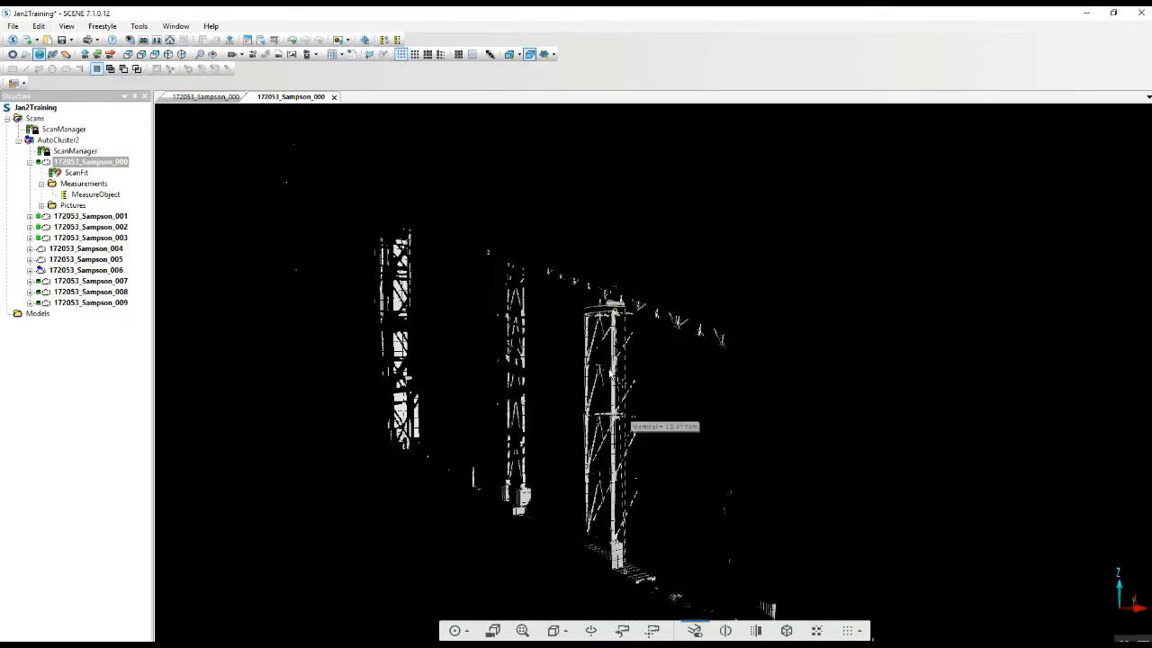
left_click_drag(609, 373, 579, 311)
left_click(333, 97)
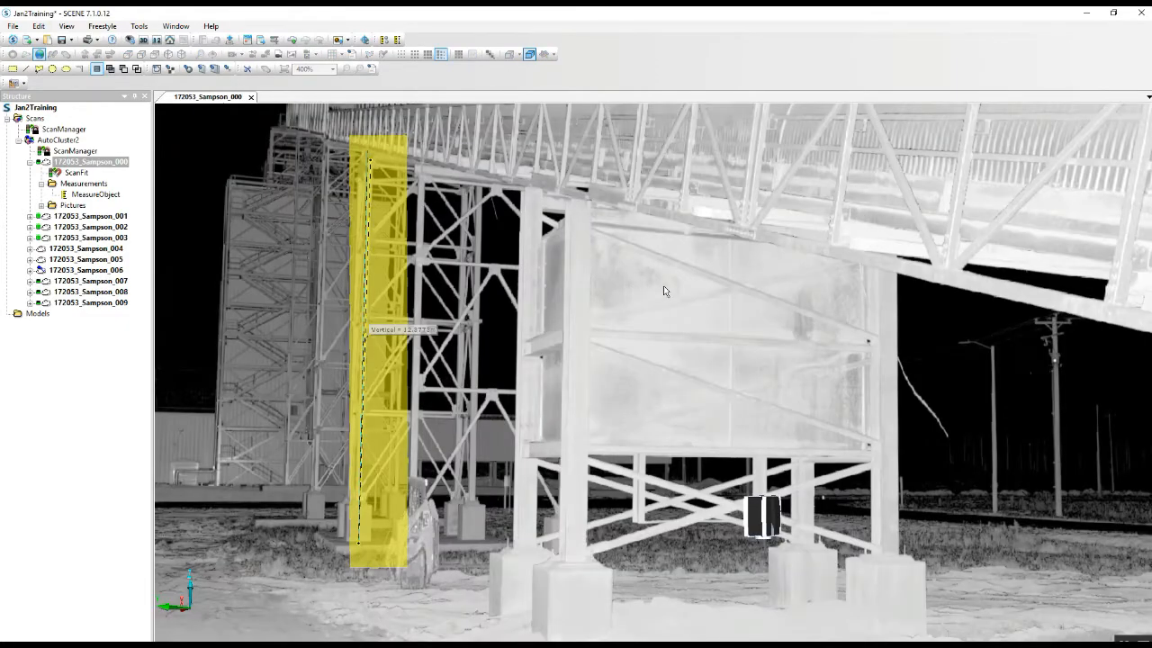
Step: Measure the distance along the platform's front crossbeam between its two supporting columns
scroll(664, 286, "up", 5)
left_click_drag(562, 249, 586, 298)
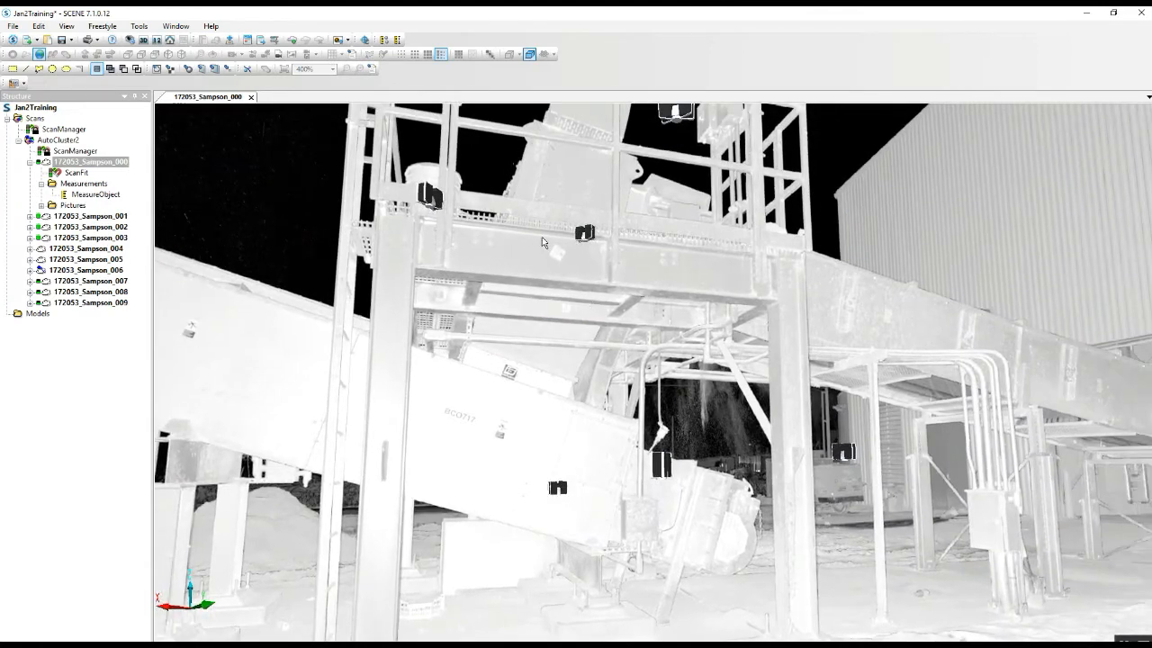
left_click_drag(542, 236, 539, 286)
left_click(397, 39)
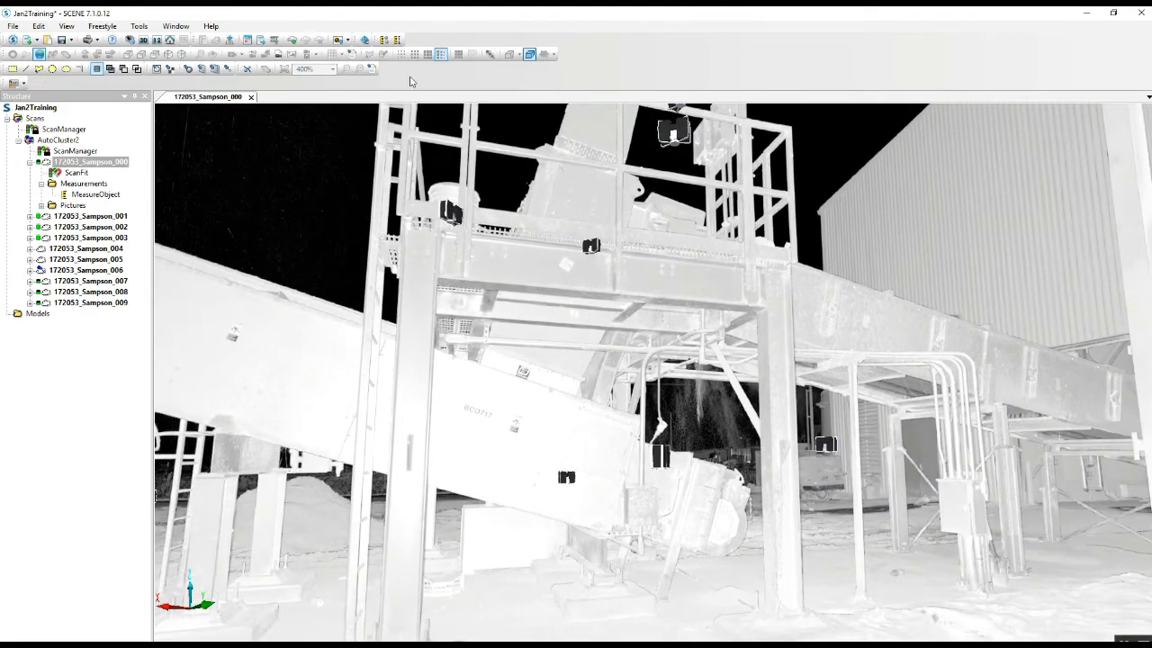
left_click(439, 251)
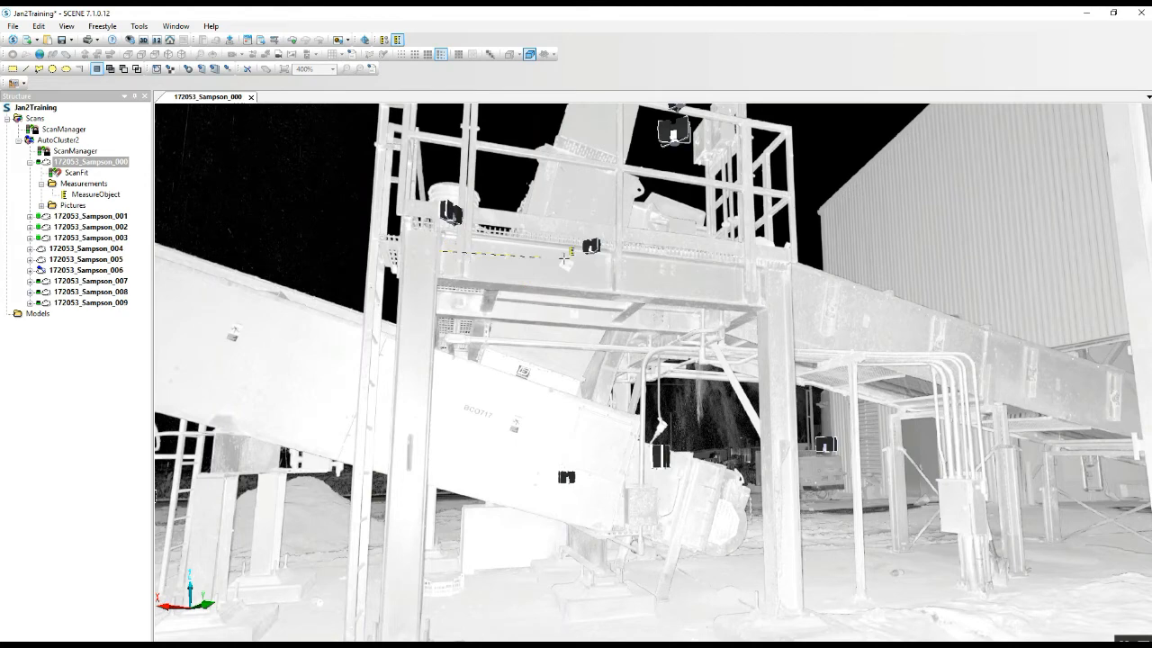
left_click(746, 281)
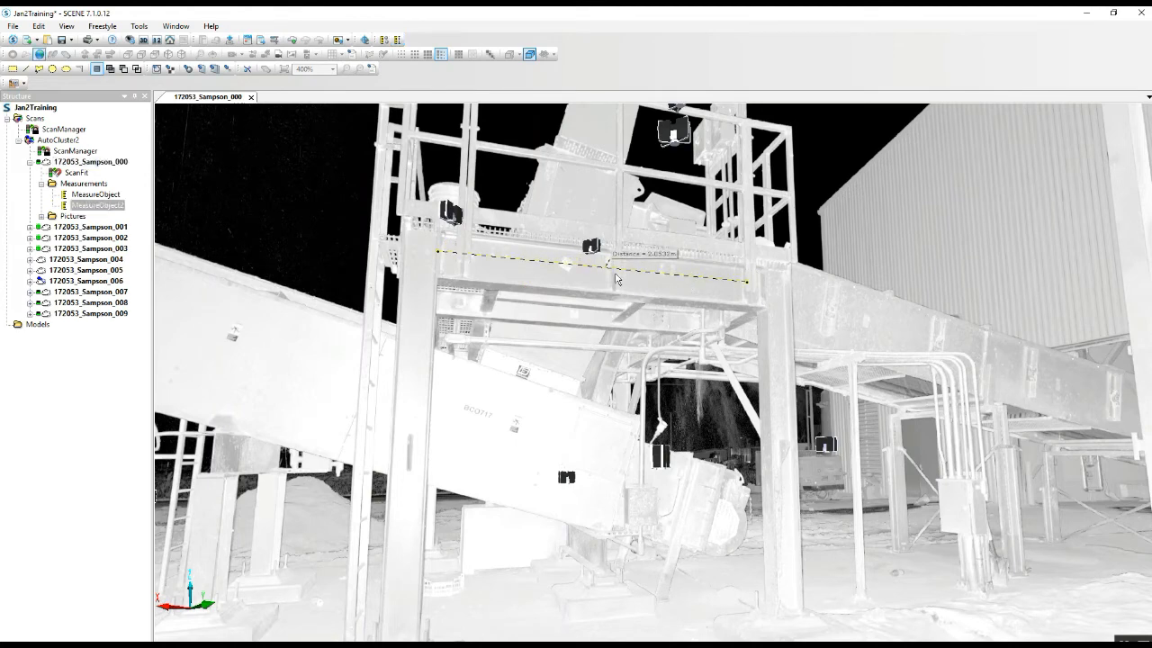
Step: Configure the crossbeam measurement to show its horizontal distance
double_click(98, 205)
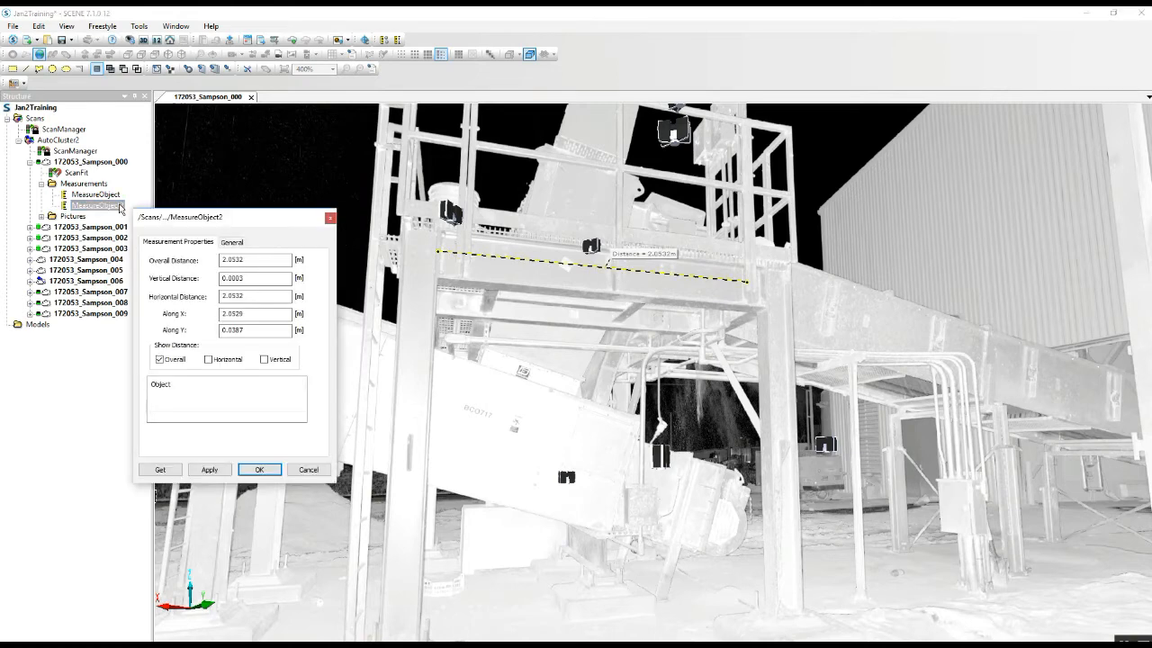
left_click(211, 360)
left_click(170, 360)
left_click(270, 469)
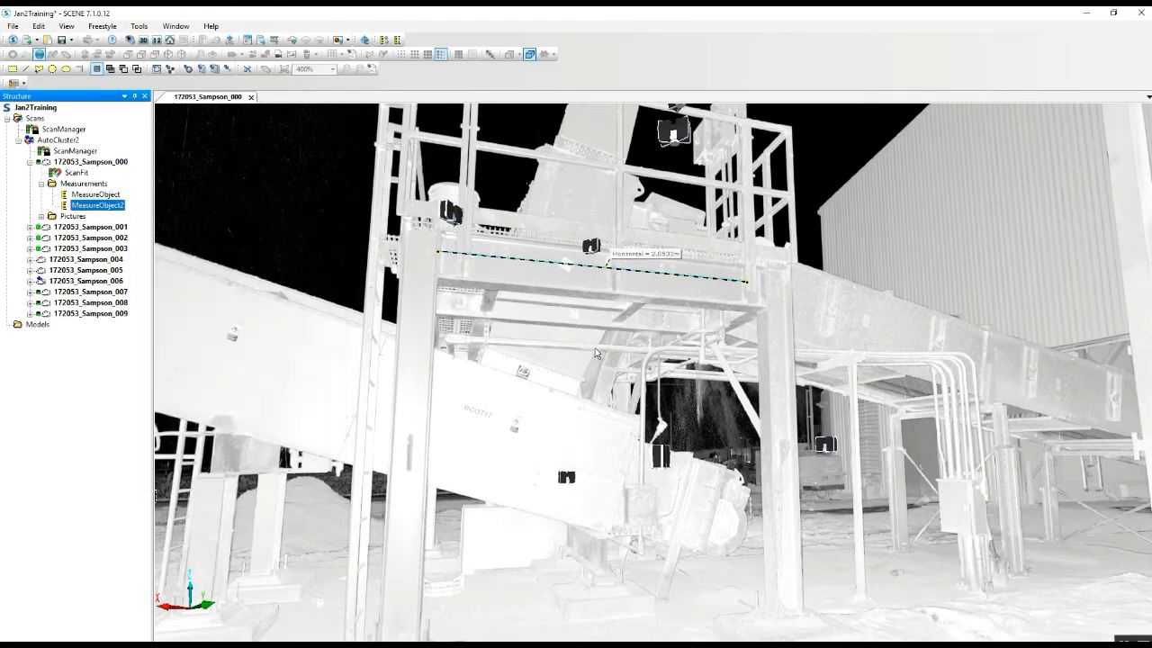
scroll(578, 336, "up", 1)
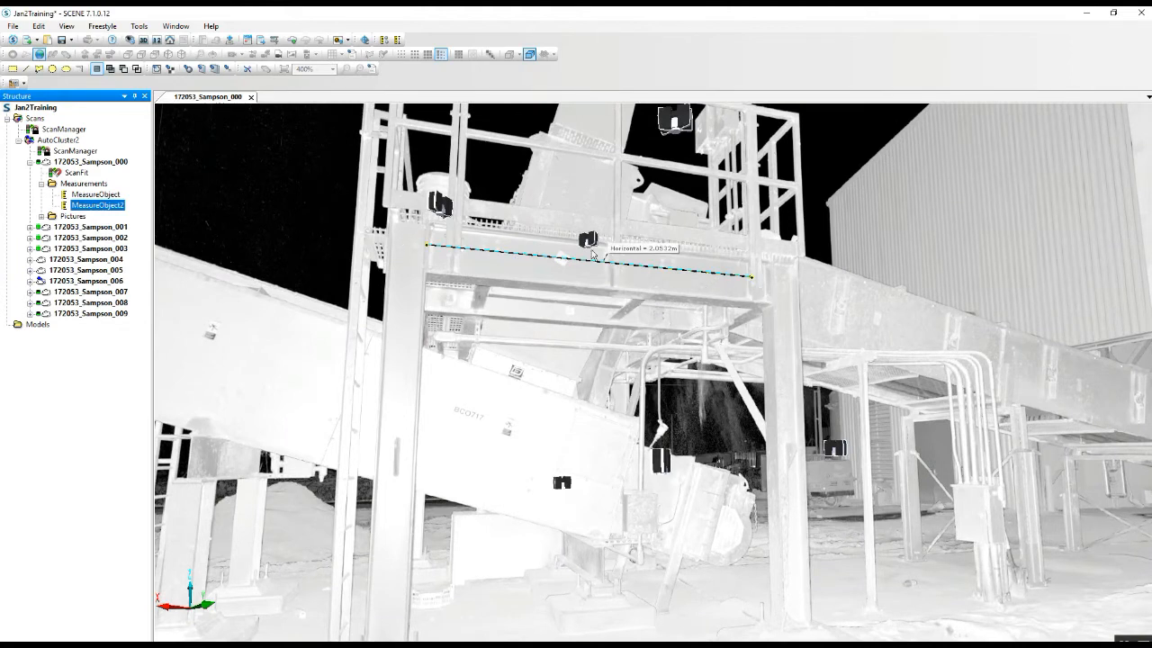
Step: Select a rectangular area of scan points enclosing the measured crossbeam and open it in a 3D view
left_click(13, 68)
left_click_drag(400, 218, 792, 316)
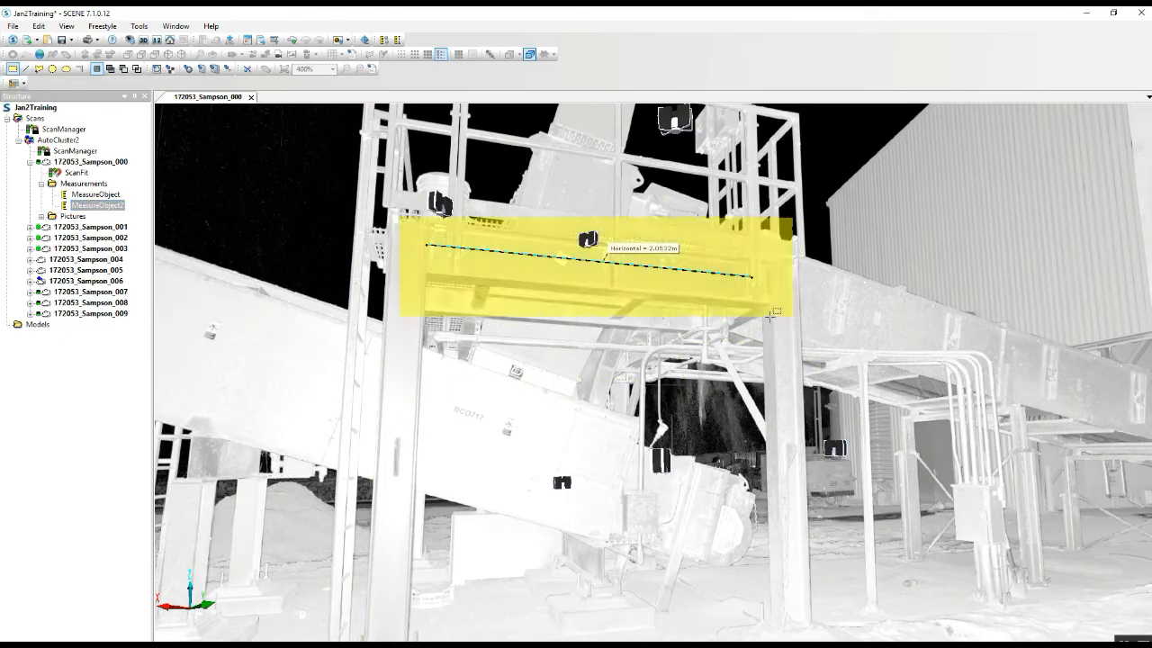
right_click(674, 295)
mouse_move(705, 301)
left_click(759, 300)
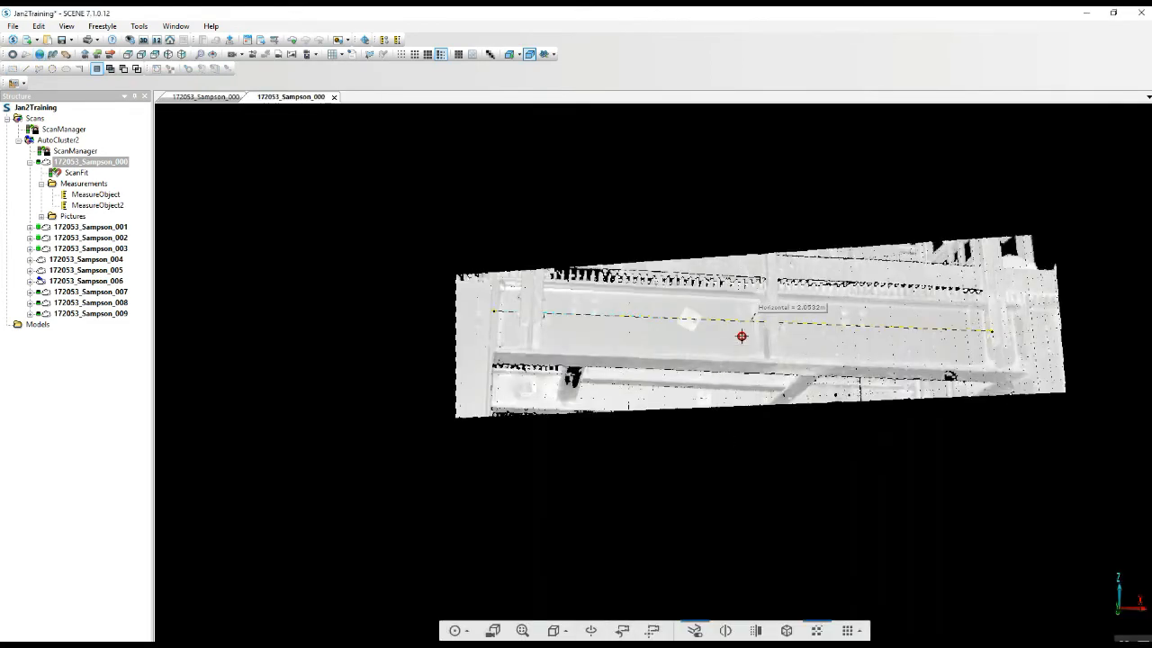
Step: View the crossbeam from above and compare large and small point sizes, ending with the smallest point size
mouse_move(711, 356)
left_mouse_down()
mouse_move(766, 410)
mouse_move(711, 425)
left_mouse_up()
middle_click_drag(753, 387, 585, 386)
scroll(591, 386, "up", 3)
left_click_drag(388, 367, 379, 546)
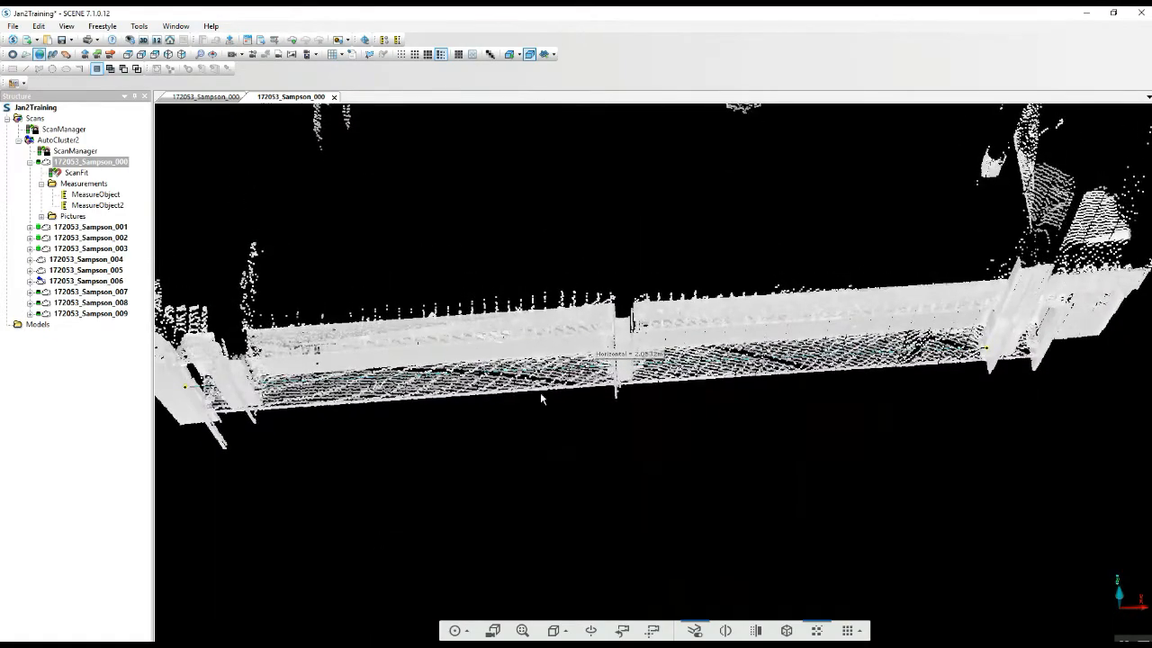
left_click(402, 54)
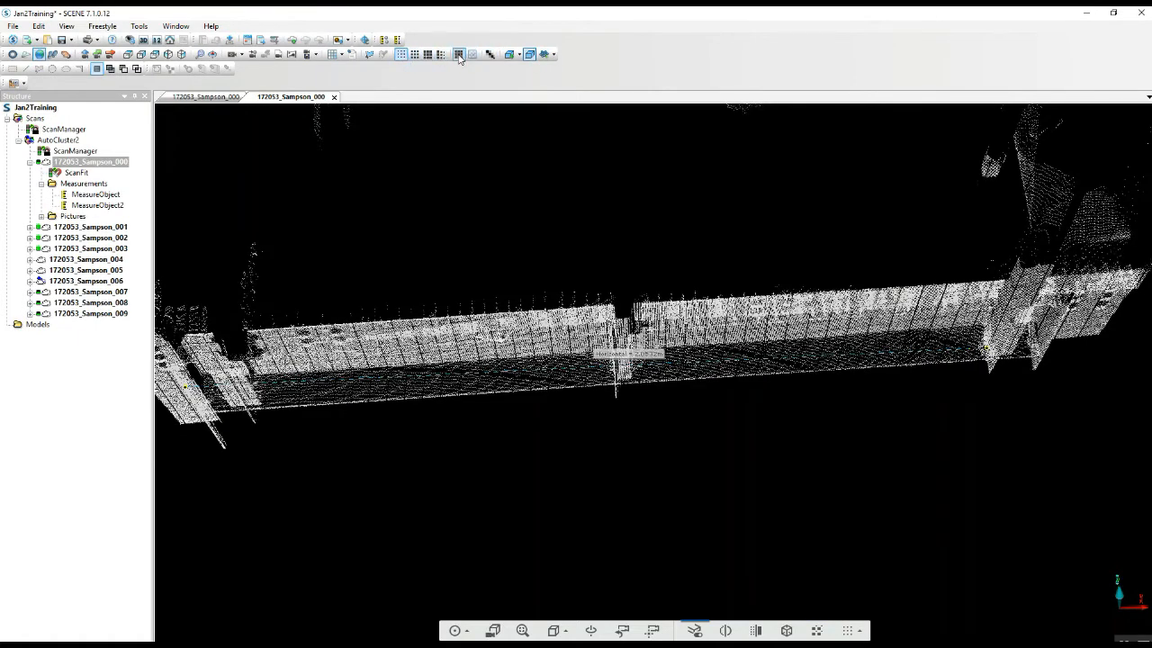
left_click(428, 55)
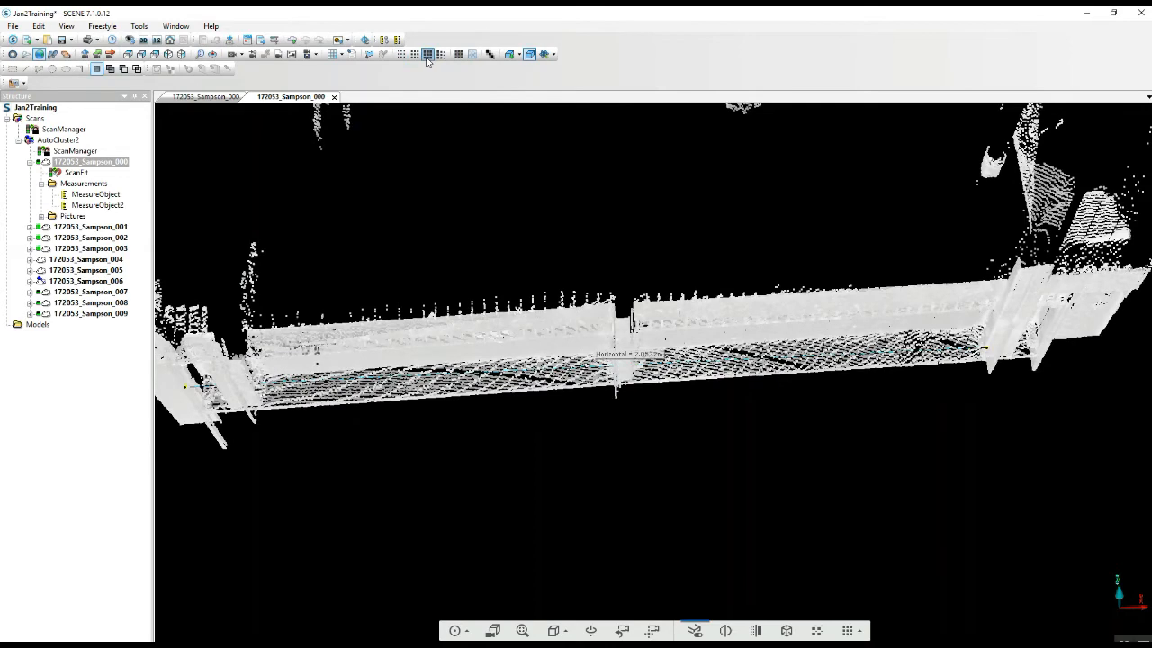
left_click(404, 55)
left_click(424, 55)
left_click(401, 55)
Step: Examine the horizontal measurement line along the crossbeam and at both column ends from several angles
mouse_move(926, 364)
right_mouse_down()
mouse_move(924, 376)
mouse_move(943, 358)
right_mouse_up()
scroll(942, 354, "up", 2)
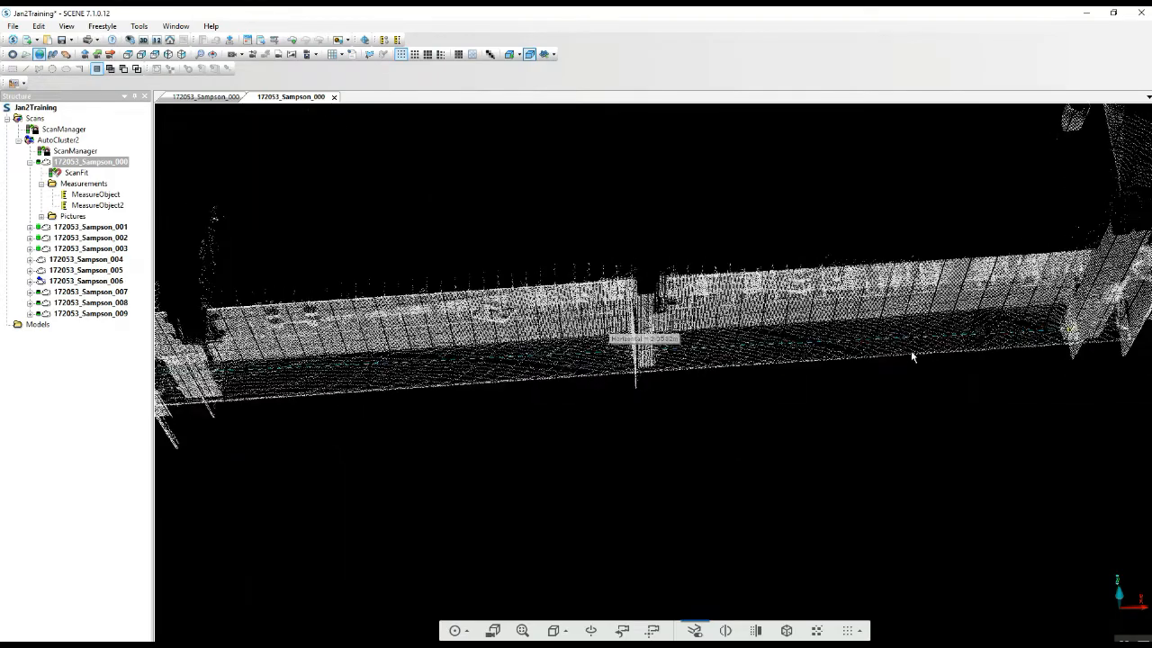
left_click_drag(1058, 352, 688, 272)
right_click_drag(567, 269, 790, 294)
right_click_drag(438, 306, 649, 280)
scroll(604, 283, "down", 5)
right_click_drag(756, 290, 551, 254)
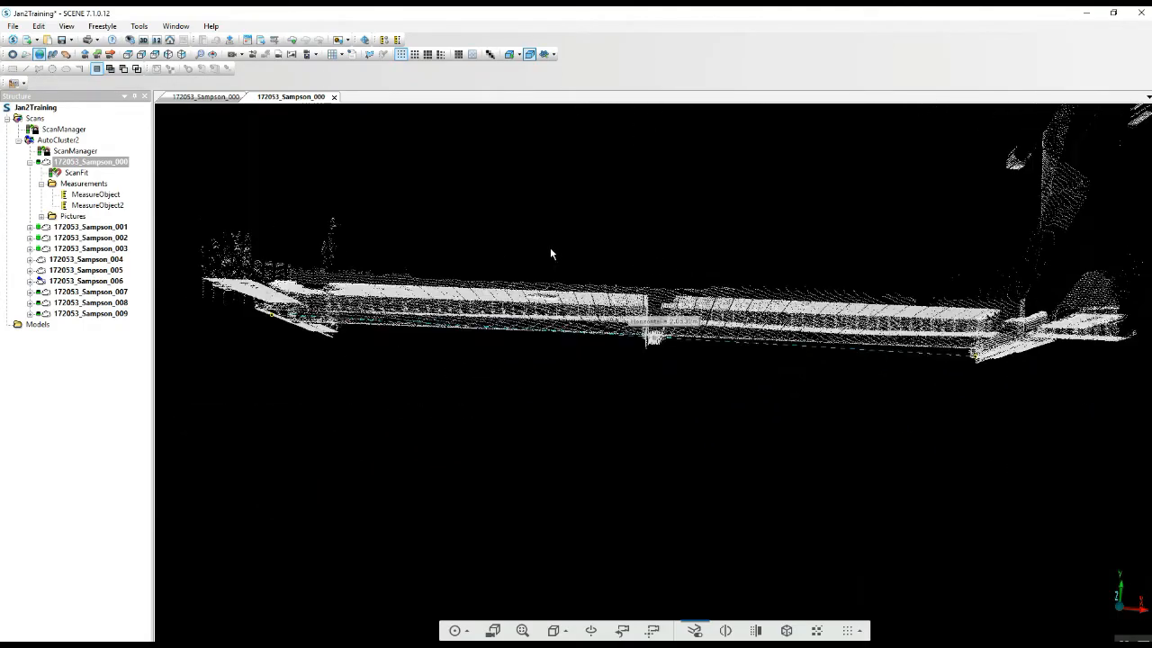
left_click_drag(711, 445, 726, 294)
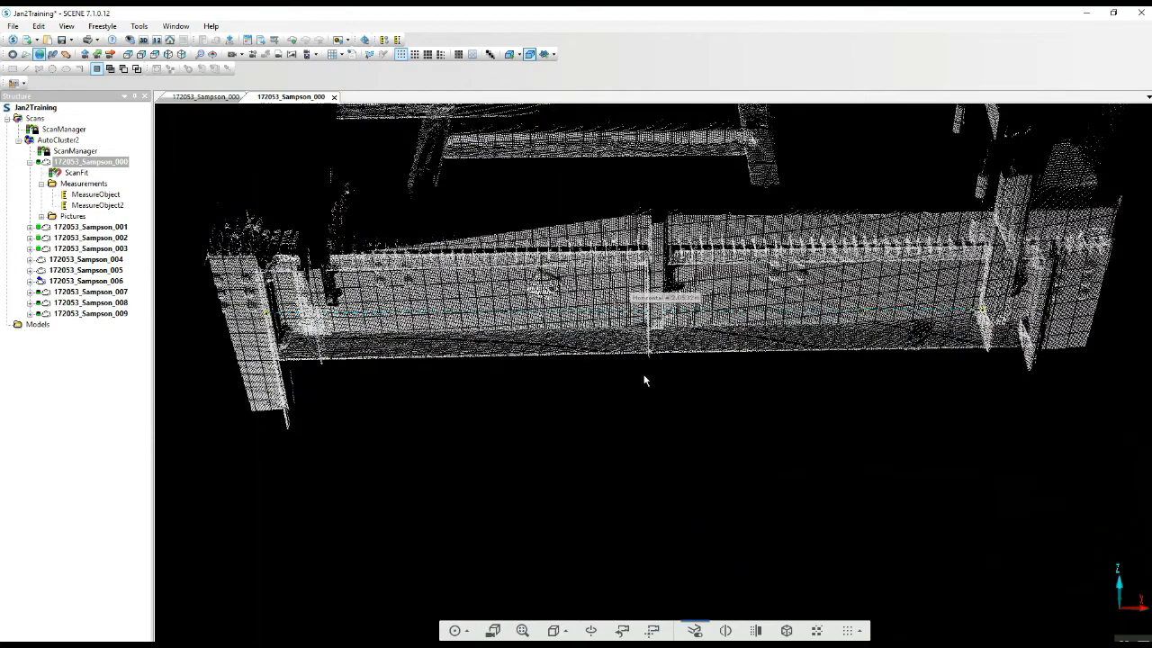